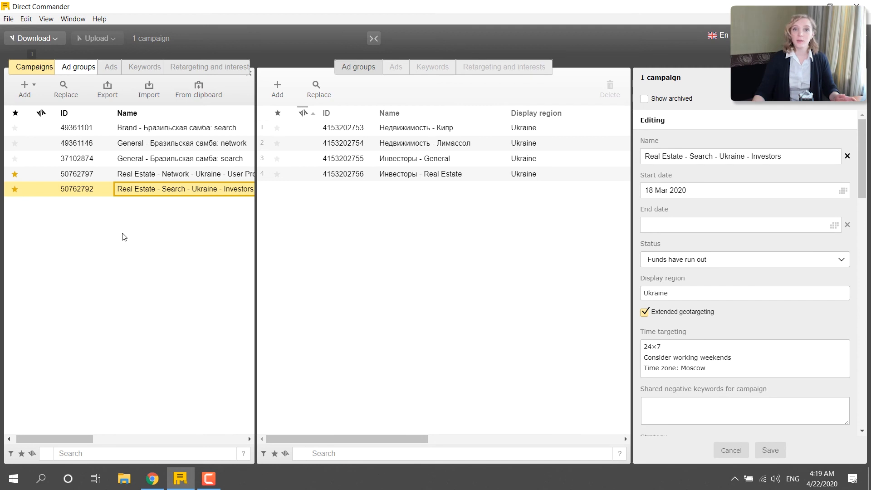
Step: Select all campaigns and download all their data using the slower, complete option
{"action": "key", "text": "ctrl+a"}
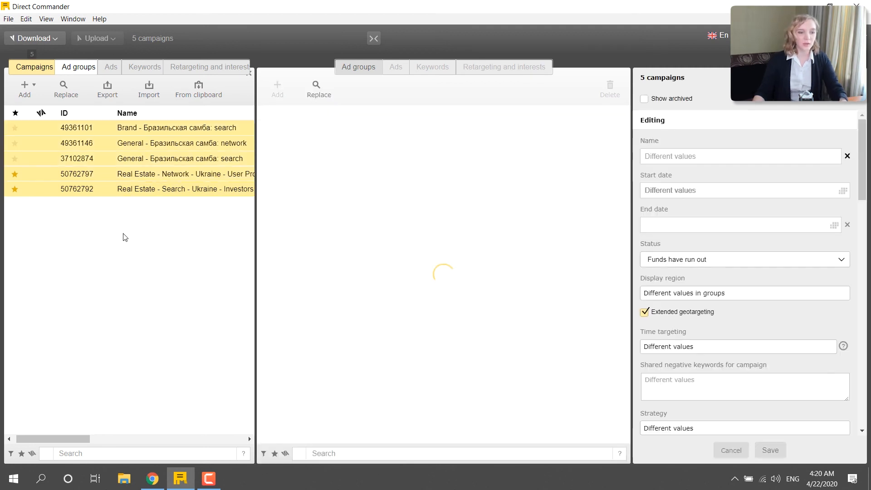
{"action": "left_click", "coordinate": [44, 41]}
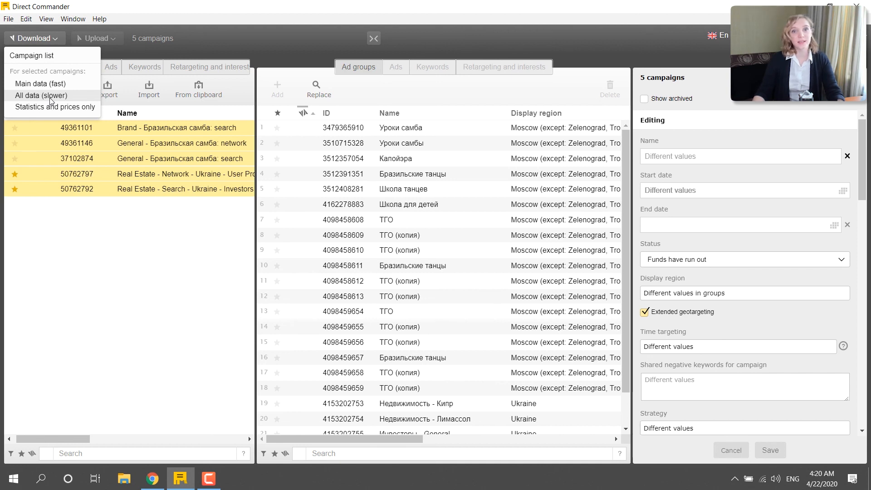
{"action": "left_click", "coordinate": [50, 96]}
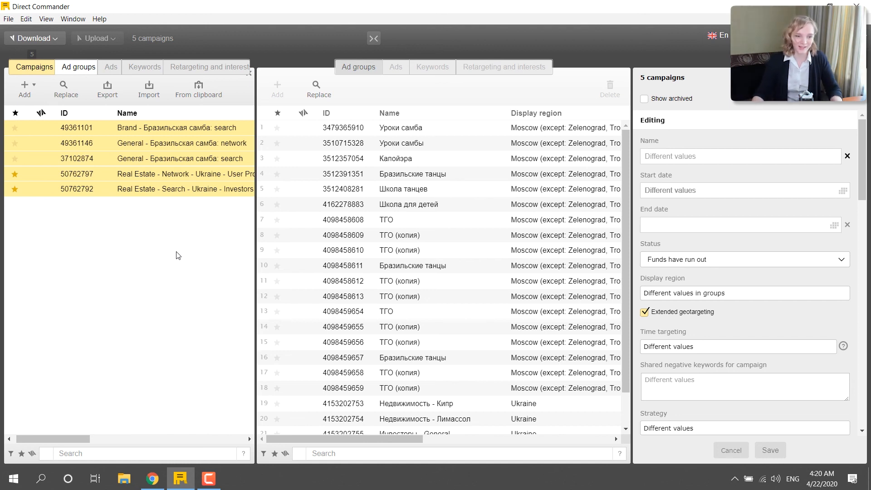
Step: Widen the campaign list just enough to show the full campaign names
{"action": "left_click_drag", "start_coordinate": [256, 232], "coordinate": [328, 227]}
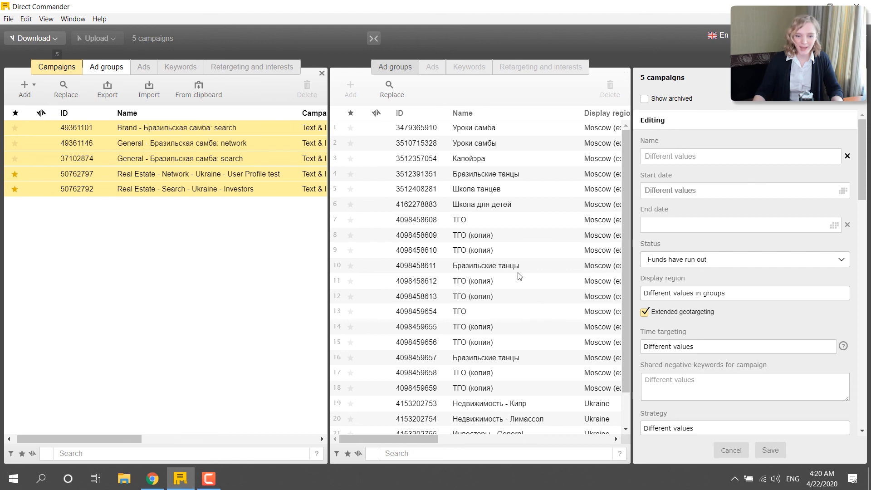
{"action": "left_click_drag", "start_coordinate": [330, 274], "coordinate": [295, 274]}
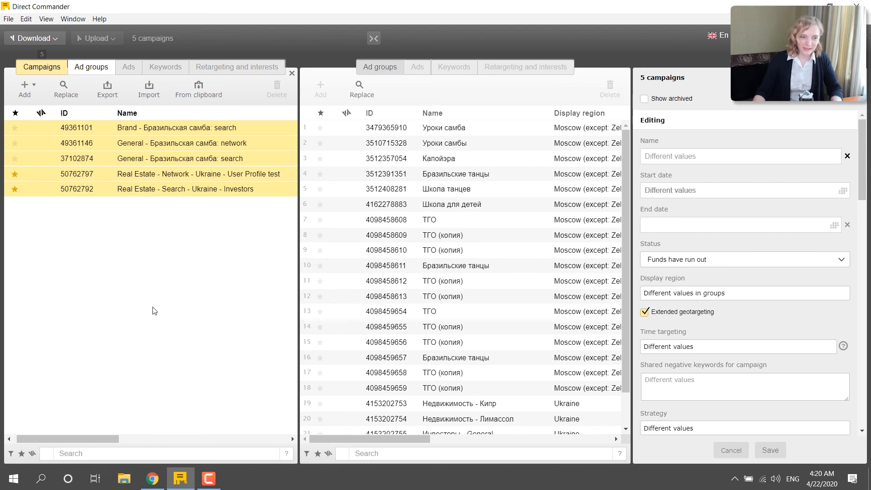
Step: Select every ad group of the selected campaigns and list the ads they contain
{"action": "left_click", "coordinate": [92, 69]}
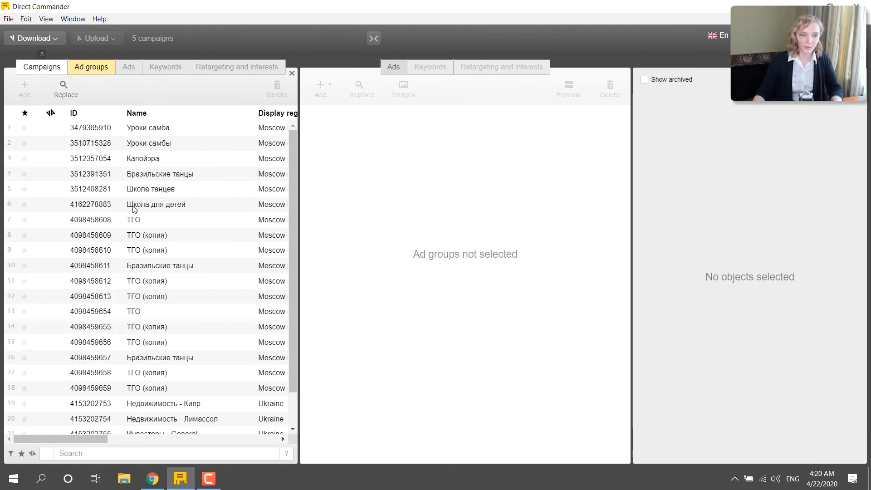
{"action": "left_click", "coordinate": [196, 224]}
{"action": "key", "text": "ctrl+a"}
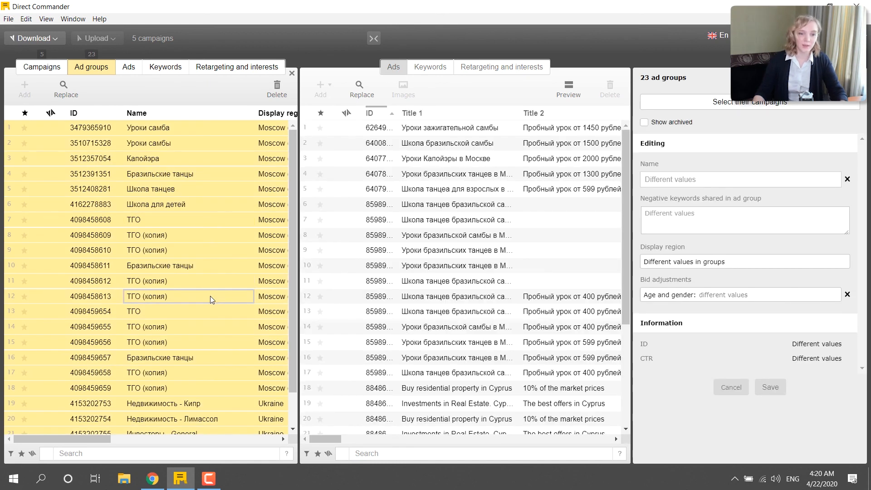
{"action": "left_click", "coordinate": [129, 68]}
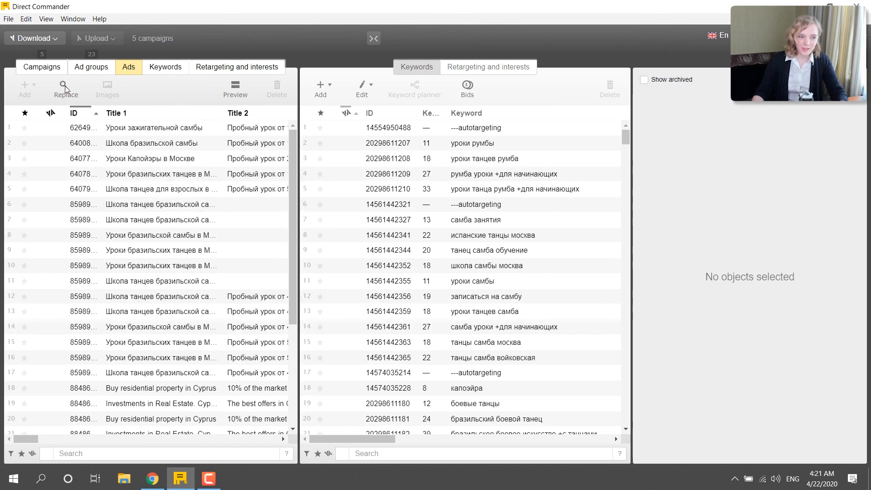
Step: Return to the campaign list and view the ad groups of the two General campaigns, network and search, one at a time
{"action": "left_click", "coordinate": [42, 66]}
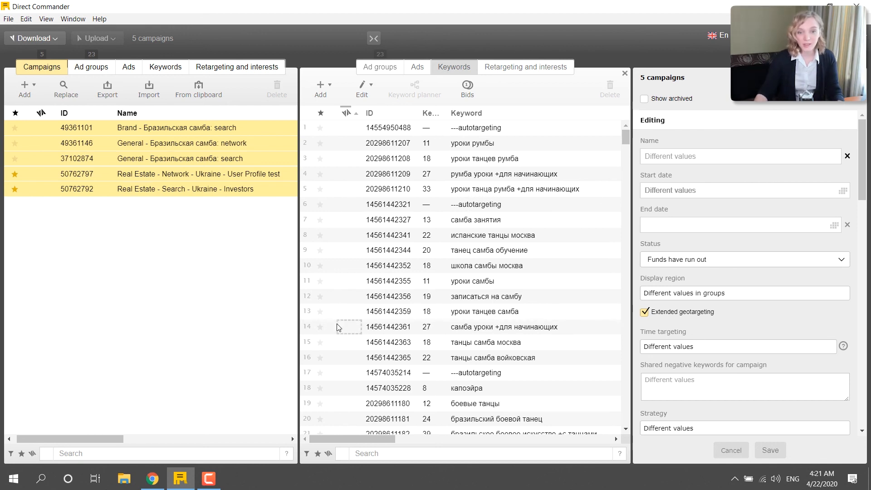
{"action": "left_click", "coordinate": [155, 148]}
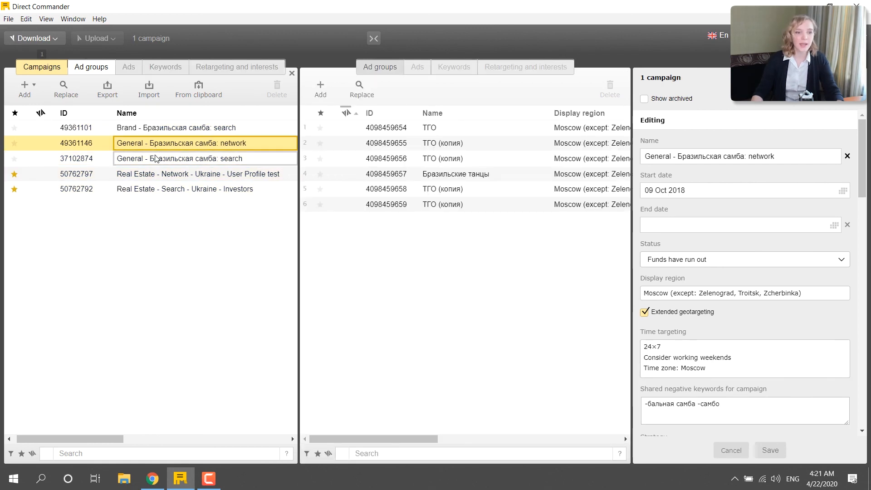
{"action": "left_click", "coordinate": [157, 160]}
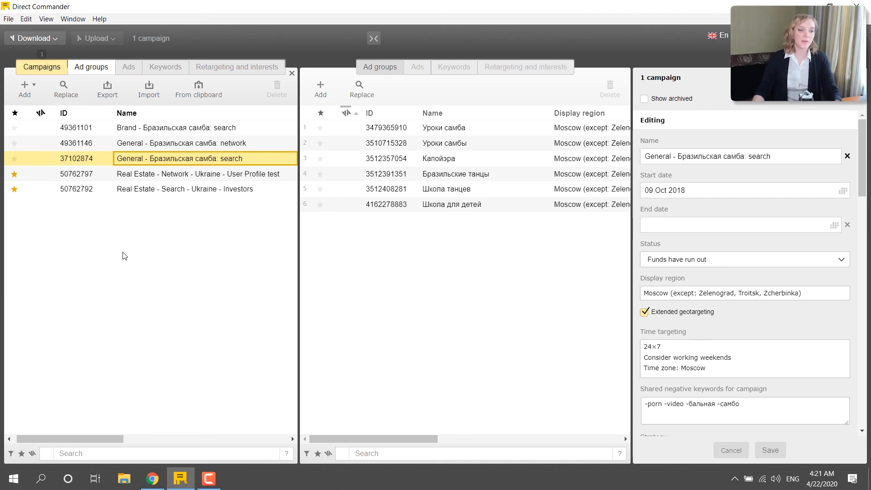
Step: Select the Brand search campaign together with the non-adjacent "Real Estate - Network - Ukraine - User Profile test" campaign
{"action": "left_click", "coordinate": [144, 132]}
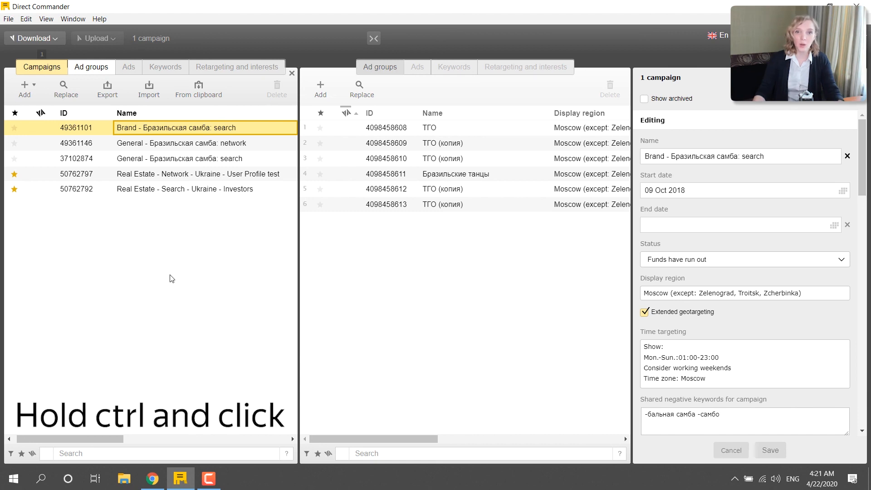
{"action": "left_click", "coordinate": [164, 178], "text": "ctrl"}
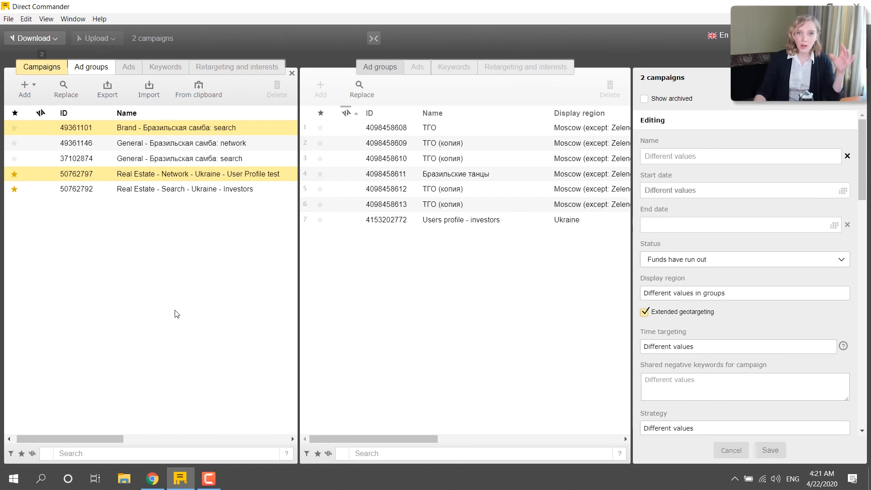
Step: Select the range of campaigns from the General search campaign to "Real Estate - Search - Ukraine - Investors", and extend it to all campaigns
{"action": "left_click", "coordinate": [162, 159]}
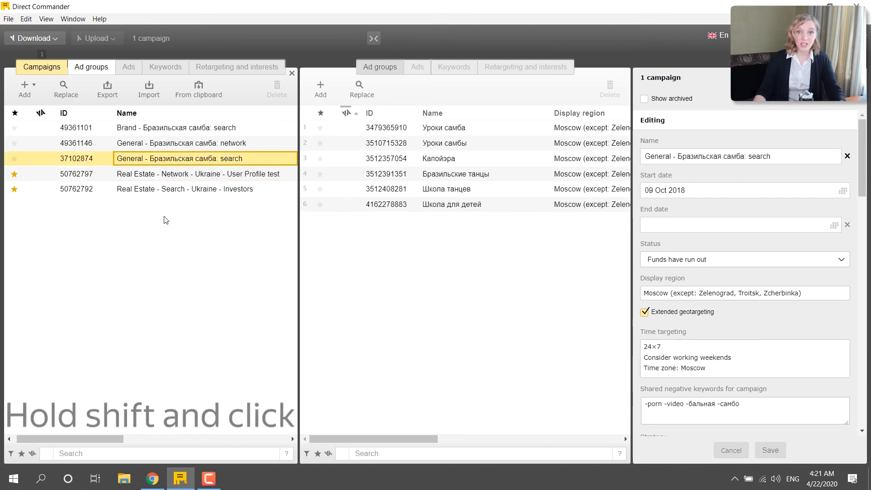
{"action": "left_click", "coordinate": [168, 190], "text": "shift"}
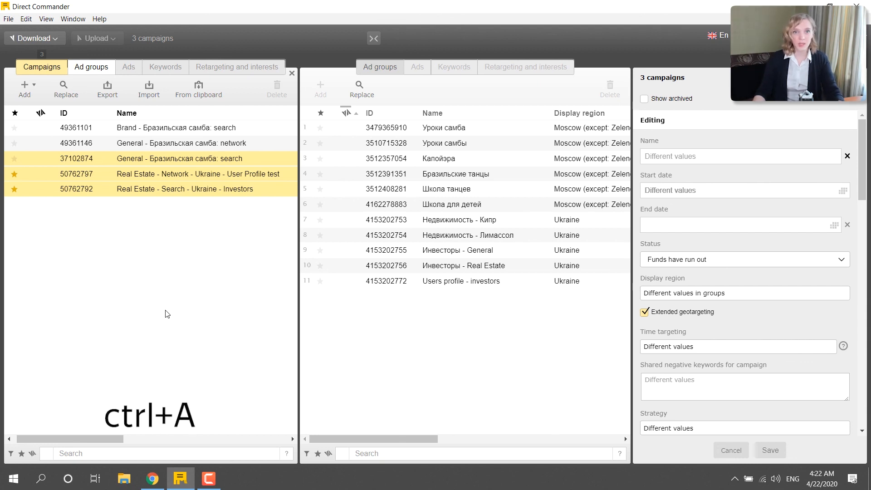
{"action": "key", "text": "ctrl+a"}
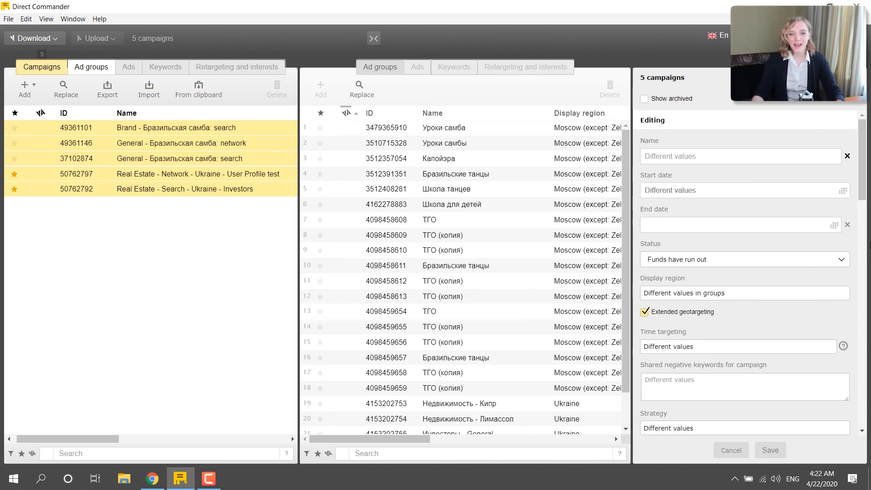
Step: Select only the General network campaign, widen the editing area and review its settings down to the notifications
{"action": "left_click", "coordinate": [142, 143]}
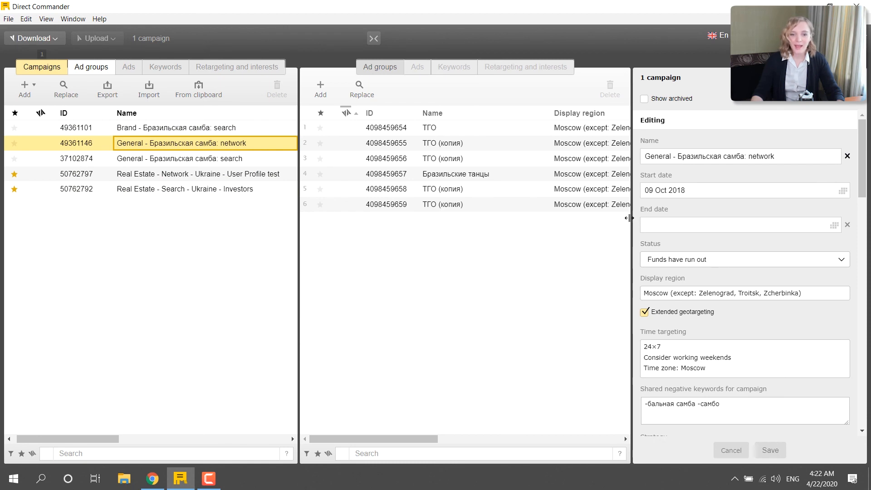
{"action": "left_click_drag", "start_coordinate": [629, 218], "coordinate": [503, 214]}
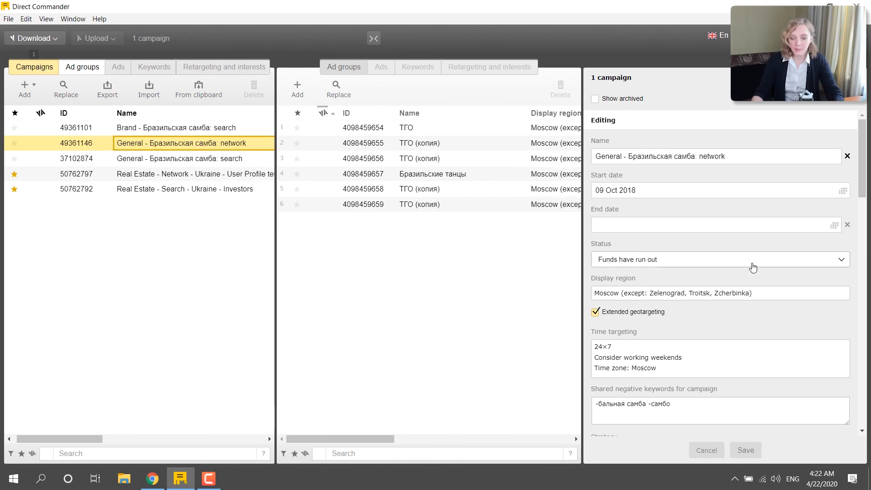
{"action": "scroll", "coordinate": [800, 208], "scroll_direction": "down", "scroll_amount": 5}
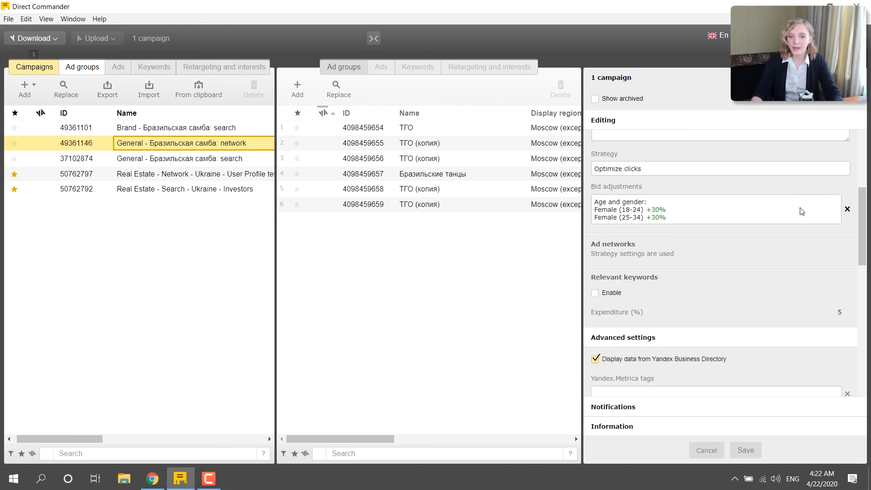
{"action": "scroll", "coordinate": [803, 211], "scroll_direction": "down", "scroll_amount": 8}
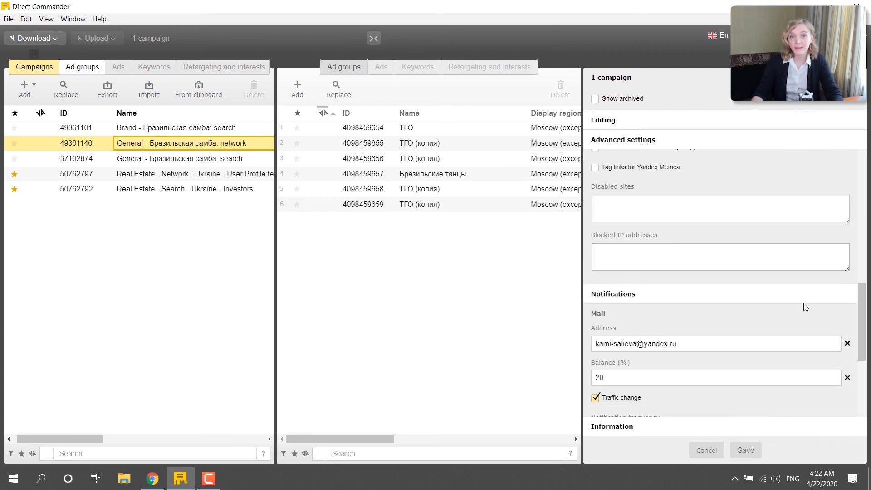
{"action": "scroll", "coordinate": [804, 303], "scroll_direction": "up", "scroll_amount": 12}
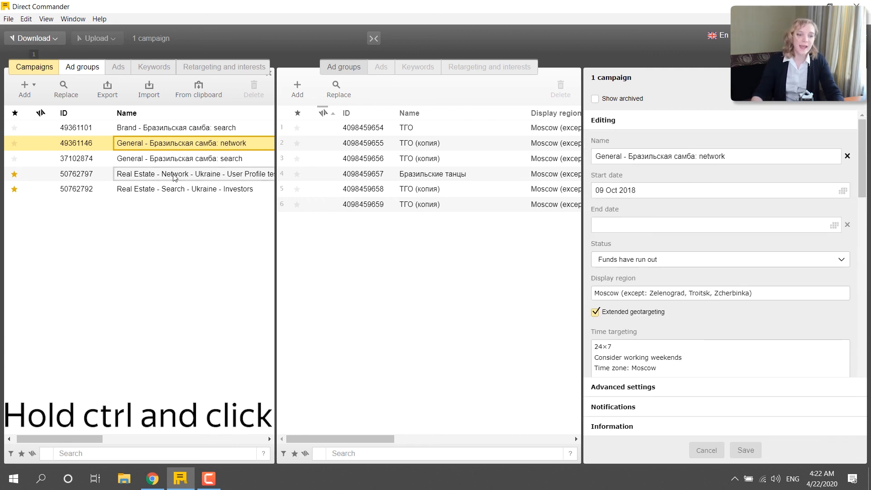
Step: Add "Real Estate - Network - Ukraine - User Profile test" to the selection and review the combined editing and advanced settings
{"action": "left_click", "coordinate": [174, 177], "text": "ctrl"}
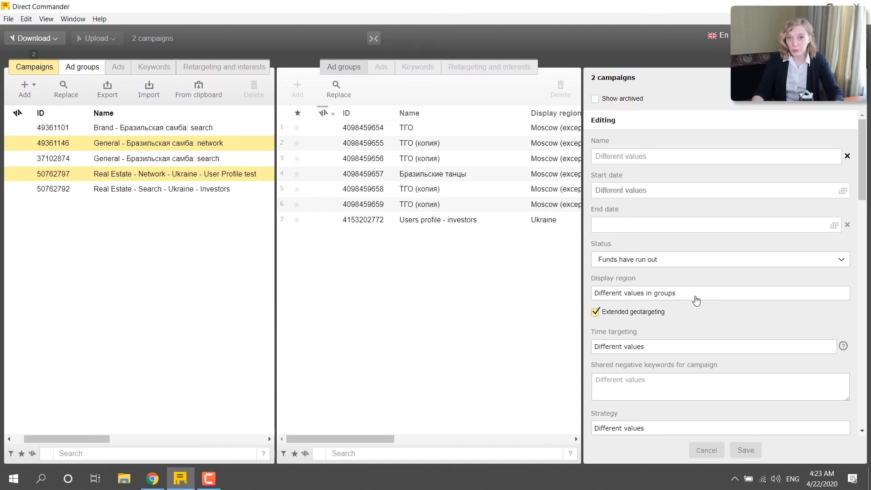
{"action": "scroll", "coordinate": [696, 301], "scroll_direction": "down", "scroll_amount": 5}
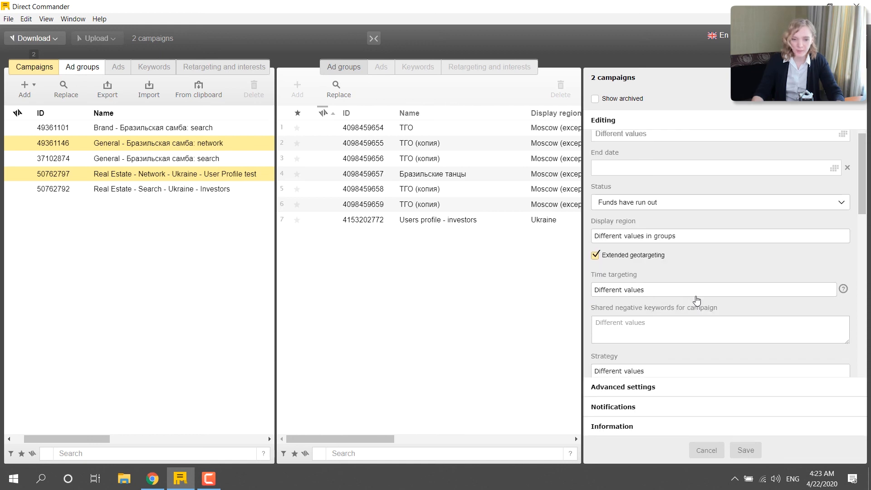
{"action": "scroll", "coordinate": [703, 258], "scroll_direction": "down", "scroll_amount": 8}
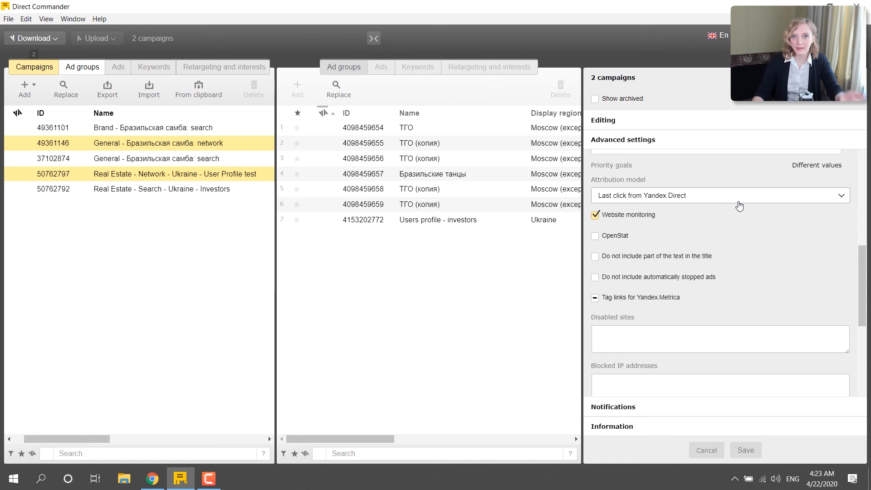
{"action": "left_click", "coordinate": [118, 143]}
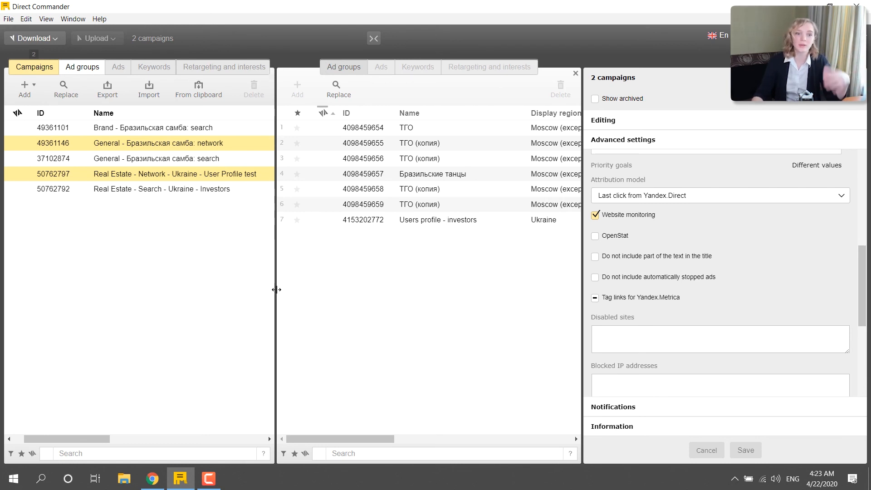
Step: Try out the pane widths by collapsing and restoring the ad groups pane, and narrow the campaign list and the editing area
{"action": "left_click_drag", "start_coordinate": [275, 290], "coordinate": [482, 288]}
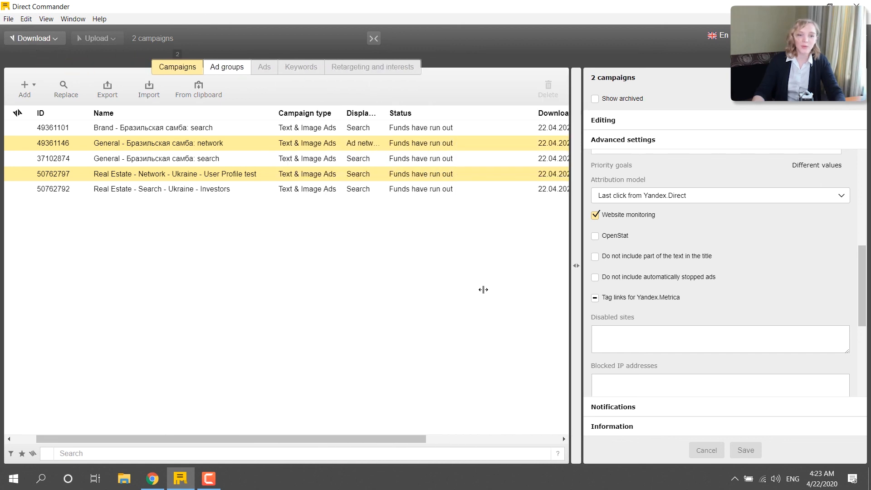
{"action": "left_click", "coordinate": [582, 265]}
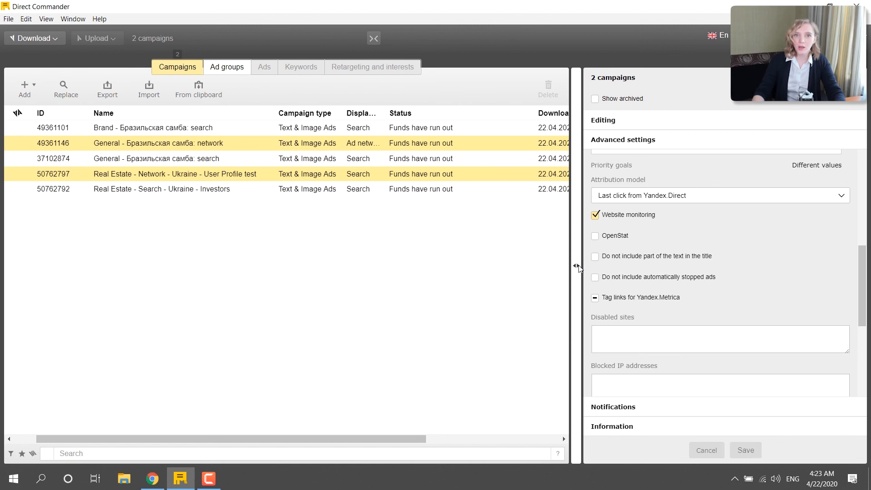
{"action": "left_click_drag", "start_coordinate": [243, 272], "coordinate": [196, 272]}
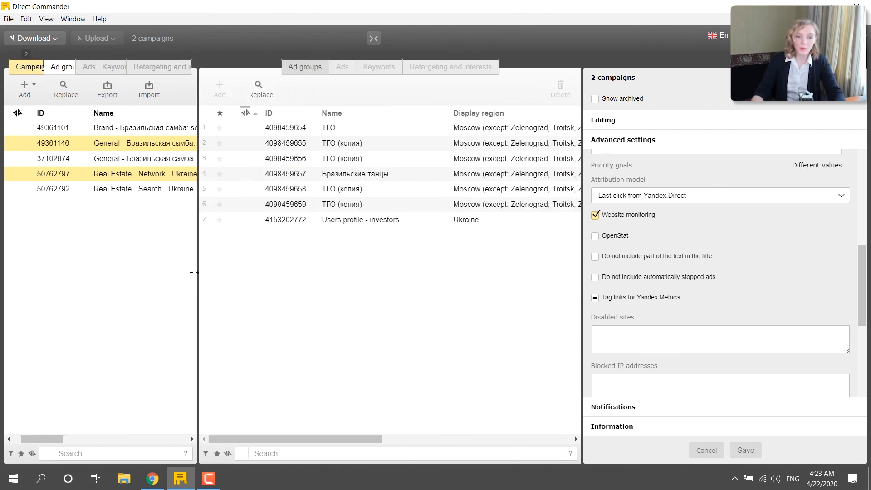
{"action": "left_click_drag", "start_coordinate": [584, 277], "coordinate": [641, 270]}
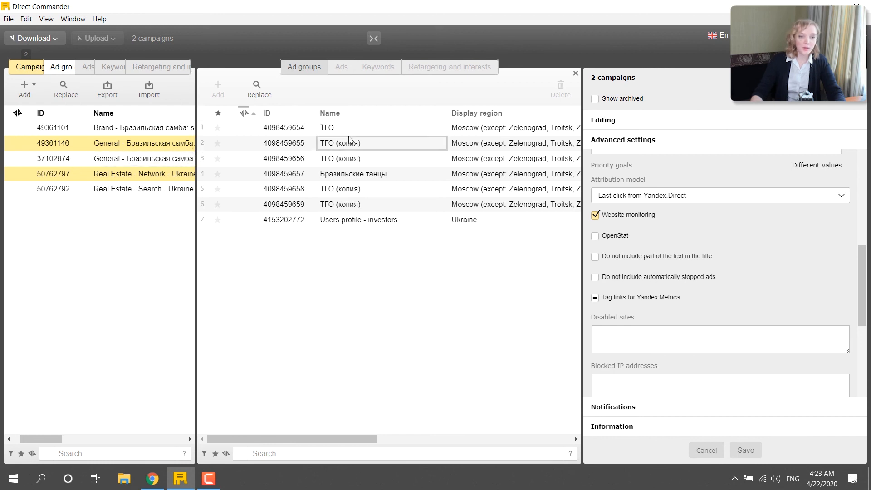
Step: Select all campaigns and all their ad groups, and list their ads in the second pane
{"action": "left_click", "coordinate": [109, 194]}
{"action": "key", "text": "ctrl+a"}
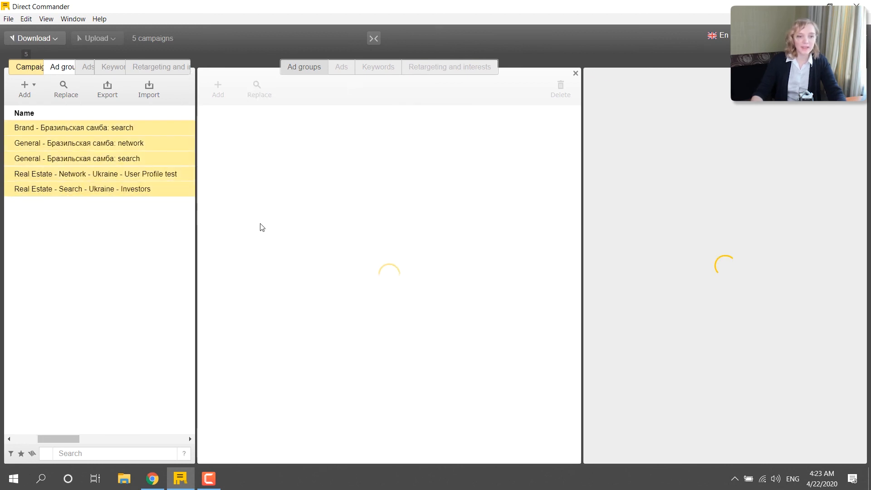
{"action": "left_click", "coordinate": [296, 221]}
{"action": "key", "text": "ctrl+a"}
{"action": "left_click", "coordinate": [342, 67]}
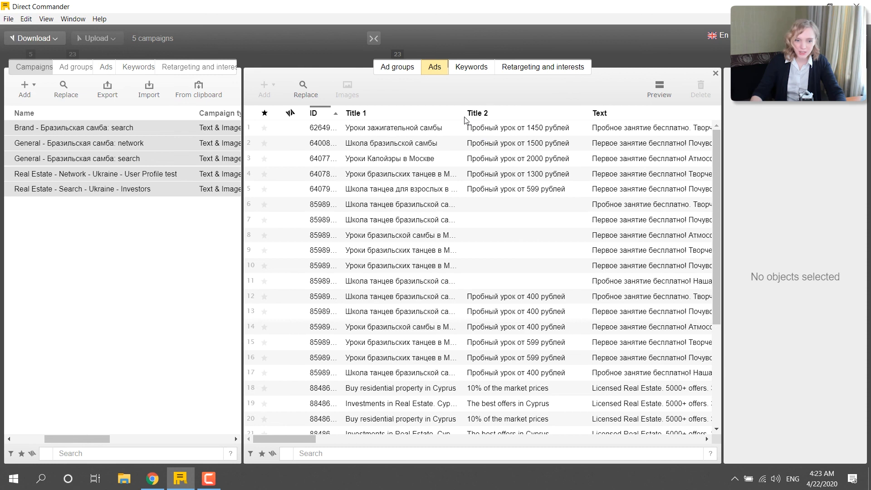
Step: Widen the Title 1 and Text columns of the ads list so their full contents fit
{"action": "left_click_drag", "start_coordinate": [464, 113], "coordinate": [489, 110]}
{"action": "left_click_drag", "start_coordinate": [299, 438], "coordinate": [340, 437]}
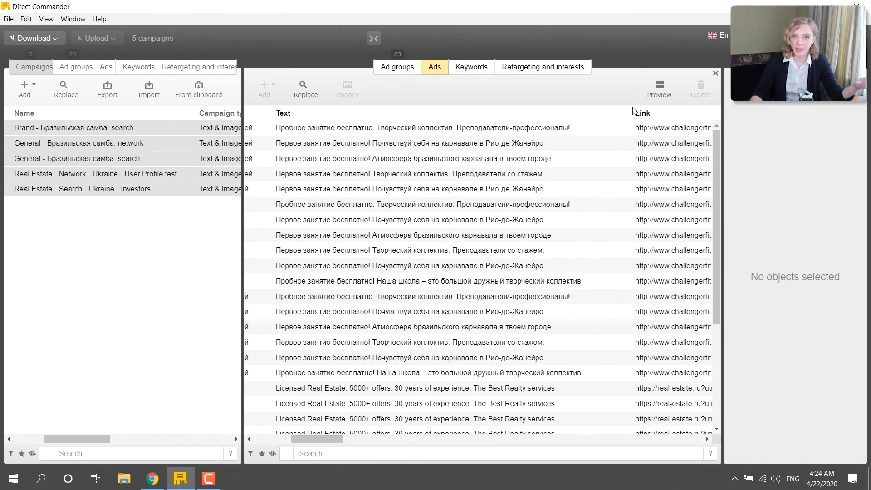
Step: Sort the ads by their text and look through the sorted list
{"action": "left_click", "coordinate": [481, 117]}
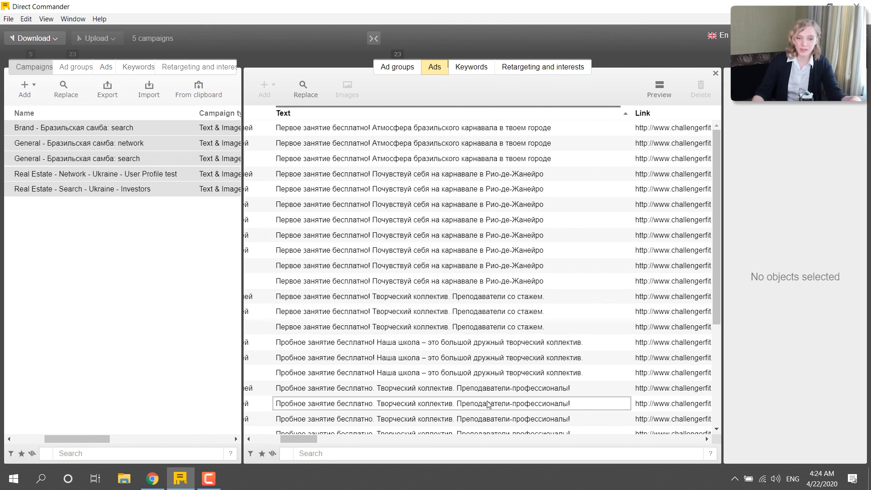
{"action": "scroll", "coordinate": [475, 314], "scroll_direction": "down", "scroll_amount": 3}
{"action": "scroll", "coordinate": [474, 295], "scroll_direction": "up", "scroll_amount": 4}
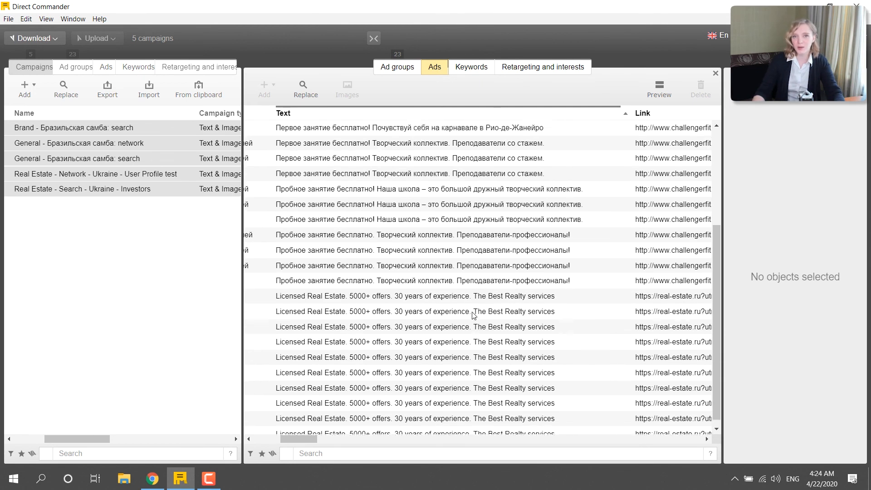
{"action": "left_click_drag", "start_coordinate": [312, 440], "coordinate": [266, 437]}
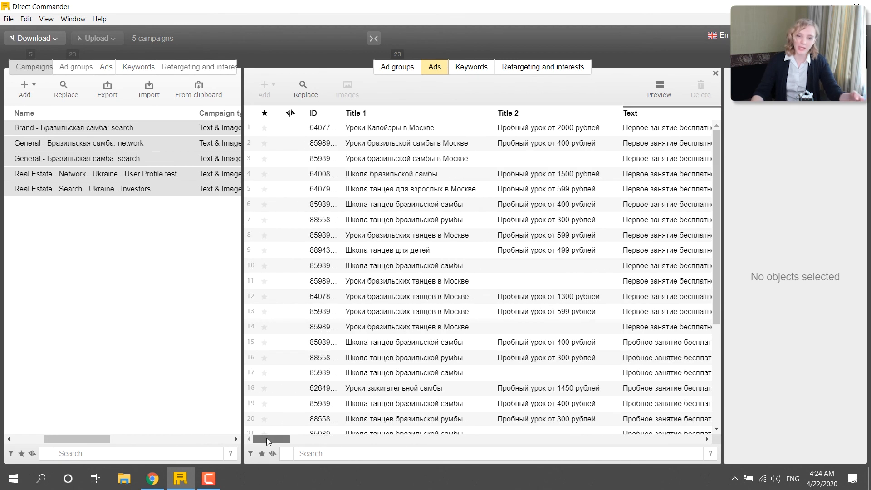
Step: Widen the editing area and select the only ad in the third ad group of the General - Бразильская самба: network campaign
{"action": "left_click_drag", "start_coordinate": [723, 253], "coordinate": [582, 253]}
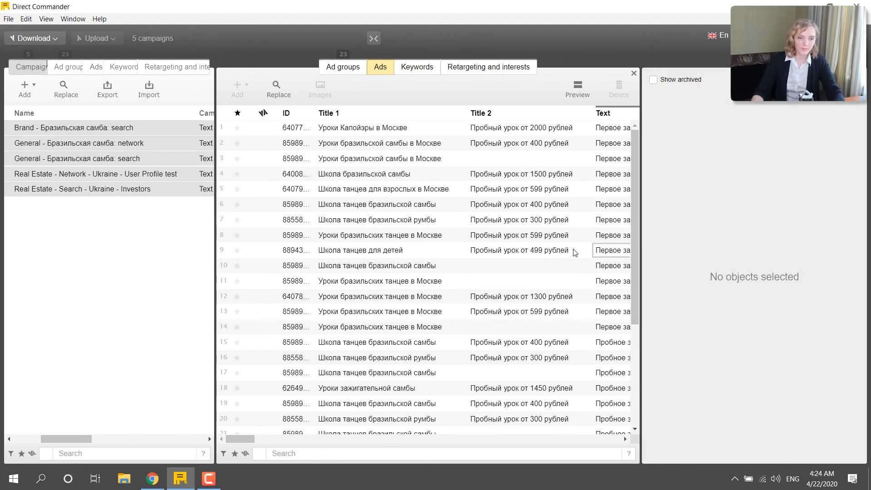
{"action": "left_click", "coordinate": [61, 148]}
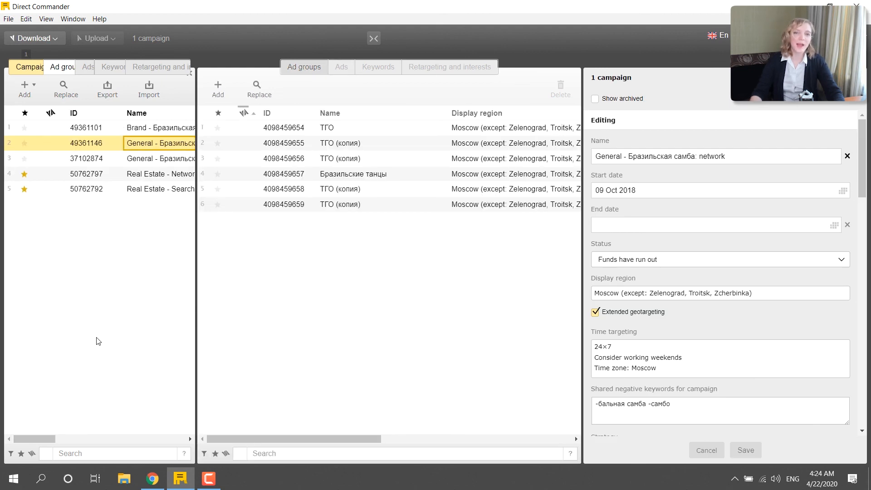
{"action": "left_click", "coordinate": [370, 159]}
{"action": "left_click", "coordinate": [349, 71]}
{"action": "left_click", "coordinate": [361, 129]}
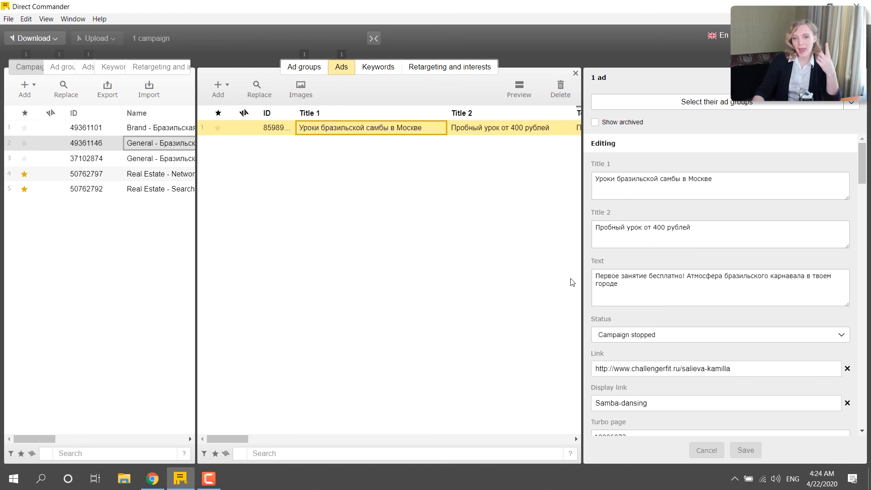
Step: Change the ad's Title 2 to "Пробный урок от 400000 рублей" and save it
{"action": "left_click", "coordinate": [709, 230]}
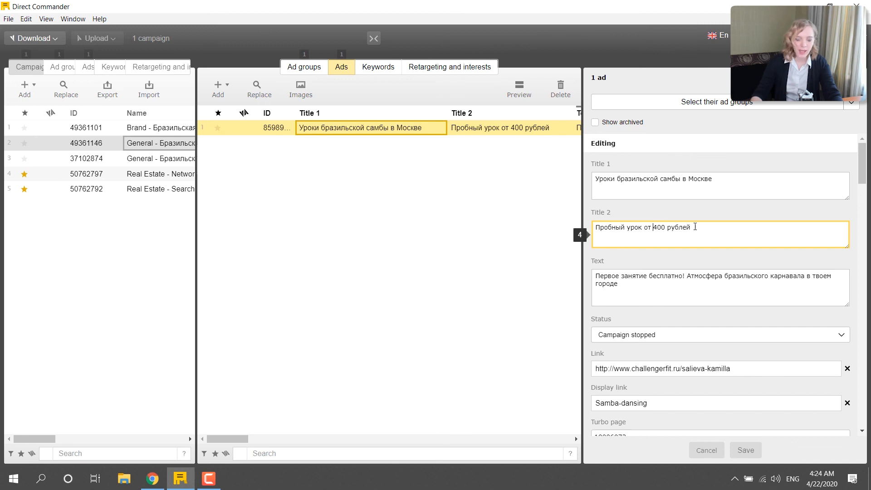
{"action": "type", "text": "000"}
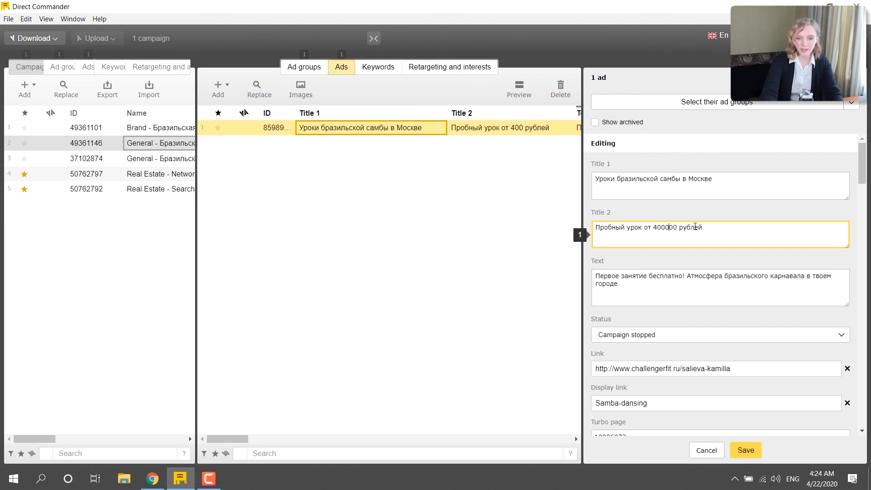
{"action": "left_click", "coordinate": [749, 454]}
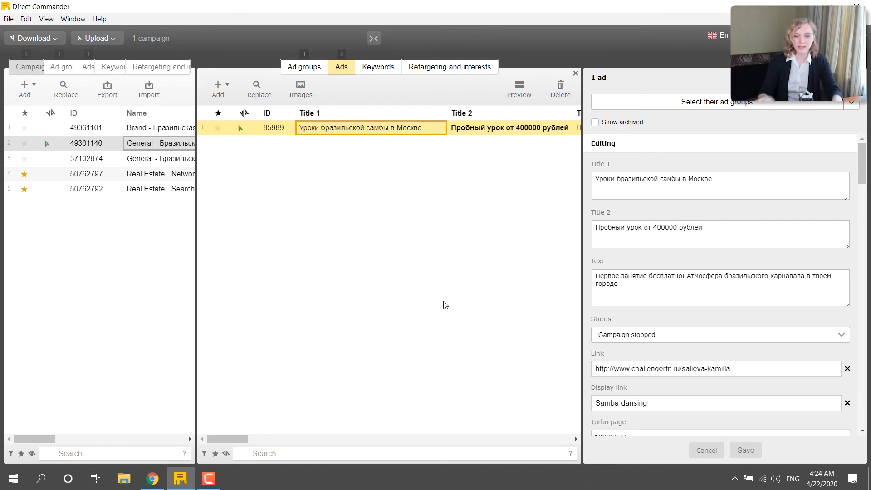
{"action": "left_click_drag", "start_coordinate": [583, 207], "coordinate": [725, 196]}
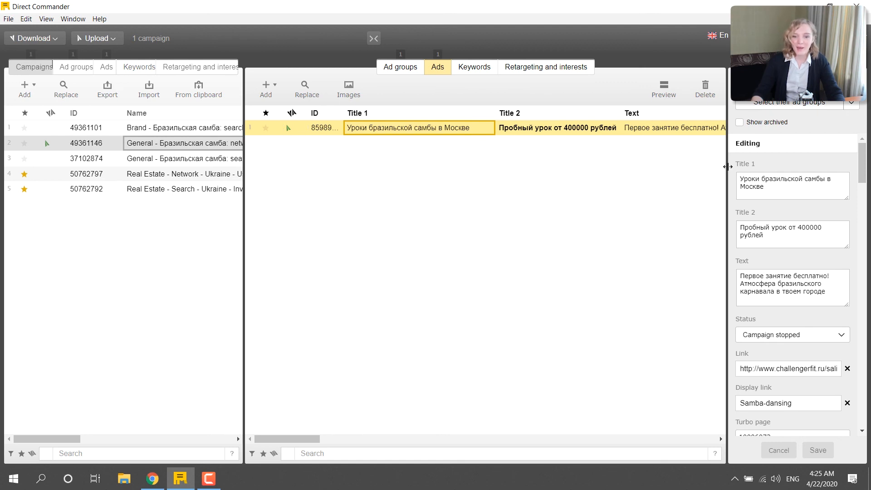
{"action": "left_click_drag", "start_coordinate": [728, 166], "coordinate": [594, 164]}
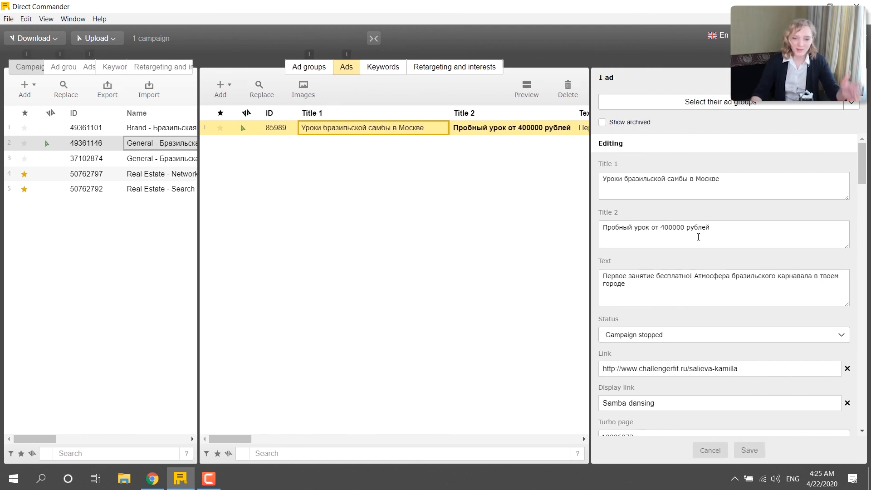
{"action": "left_click", "coordinate": [684, 229]}
{"action": "type", "text": "000000"}
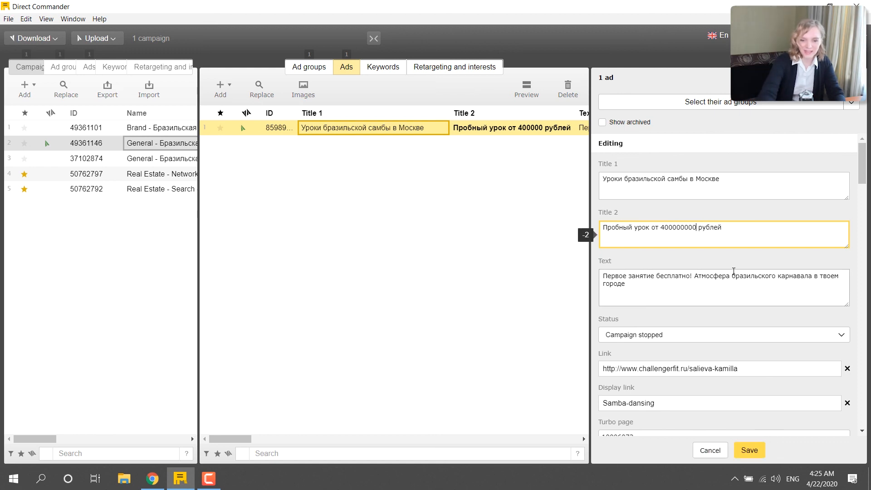
{"action": "left_click", "coordinate": [762, 450]}
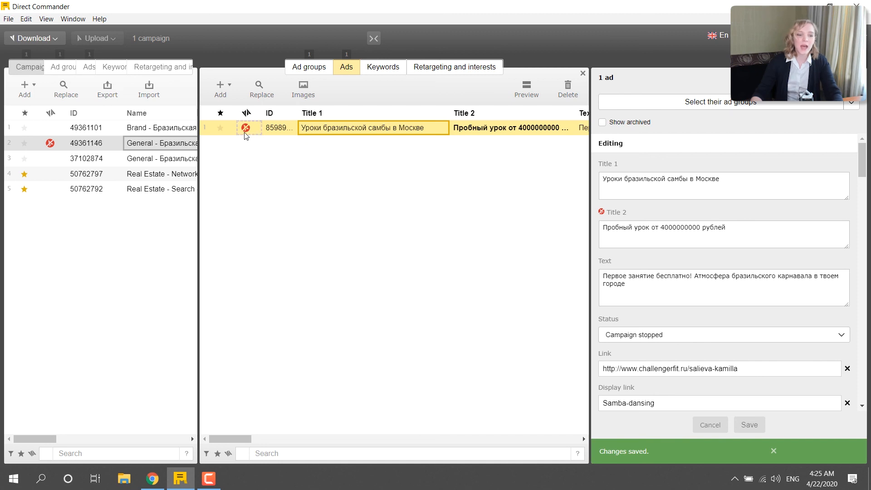
{"action": "mouse_move", "coordinate": [245, 133]}
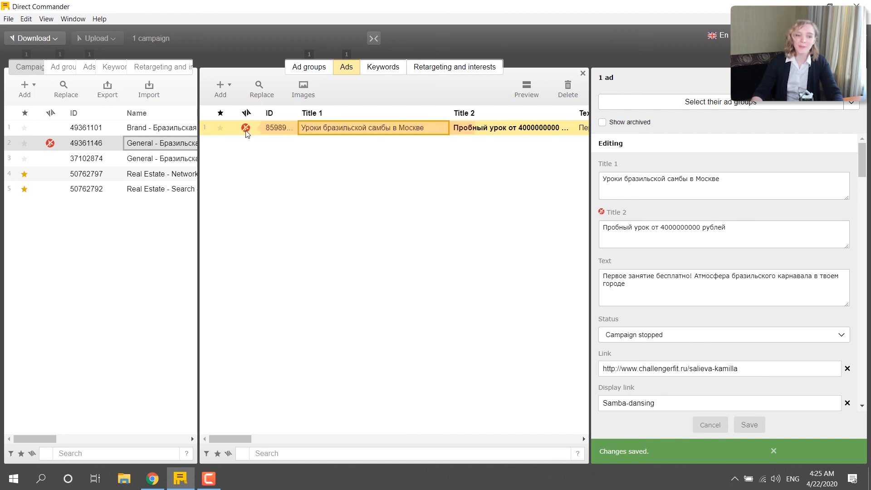
{"action": "mouse_move", "coordinate": [51, 146]}
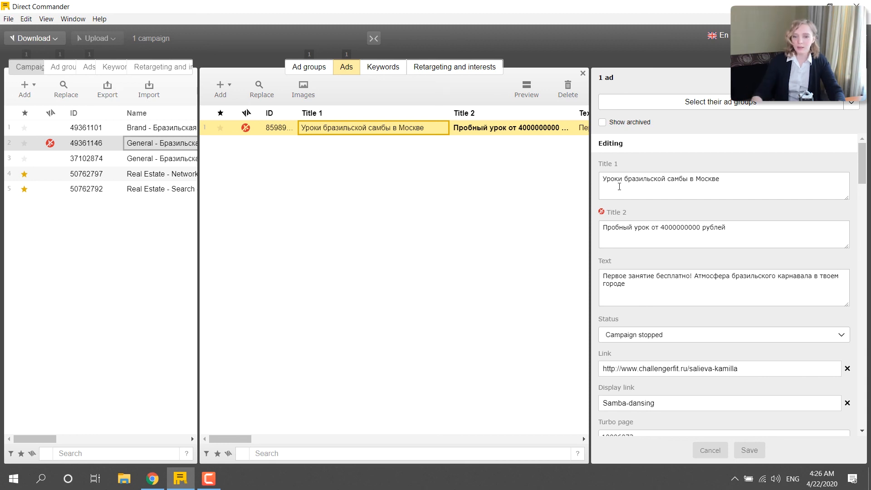
Step: Undo the last Title 2 change
{"action": "left_click", "coordinate": [634, 238]}
{"action": "left_click", "coordinate": [431, 199]}
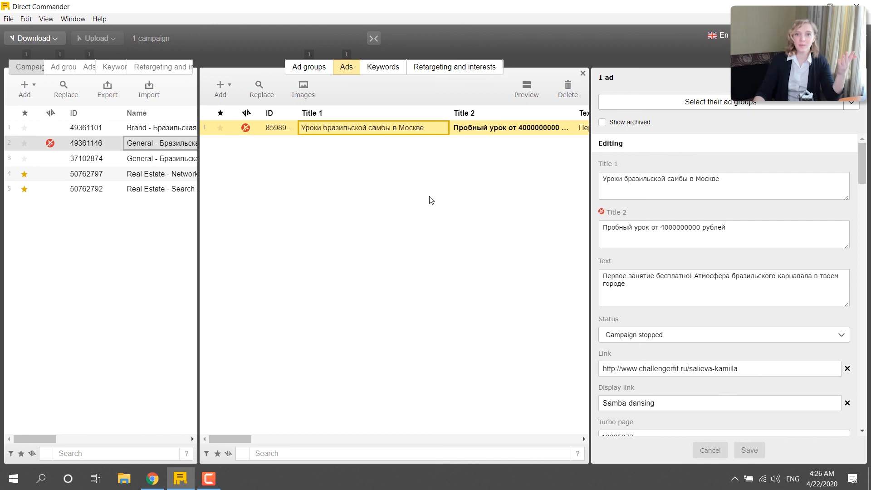
{"action": "key", "text": "ctrl+z"}
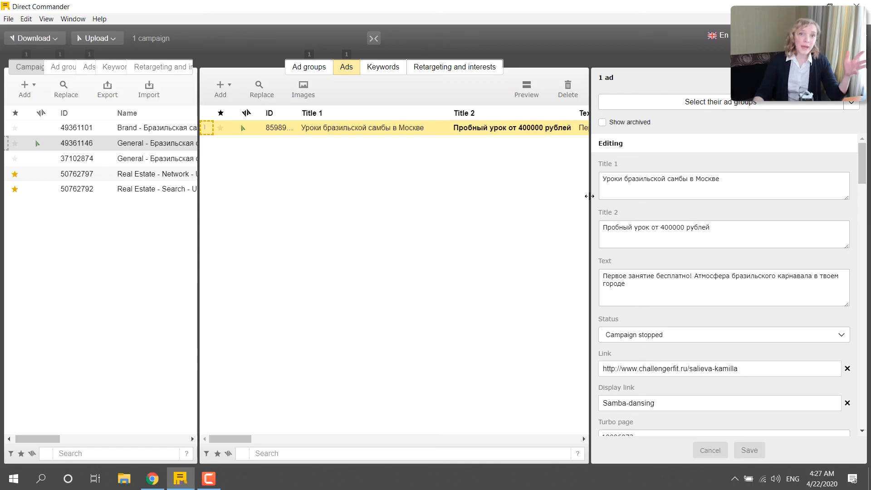
Step: Narrow the editing area, widen the campaign list, and select all campaigns
{"action": "left_click_drag", "start_coordinate": [590, 196], "coordinate": [681, 203]}
{"action": "left_click_drag", "start_coordinate": [229, 226], "coordinate": [358, 234]}
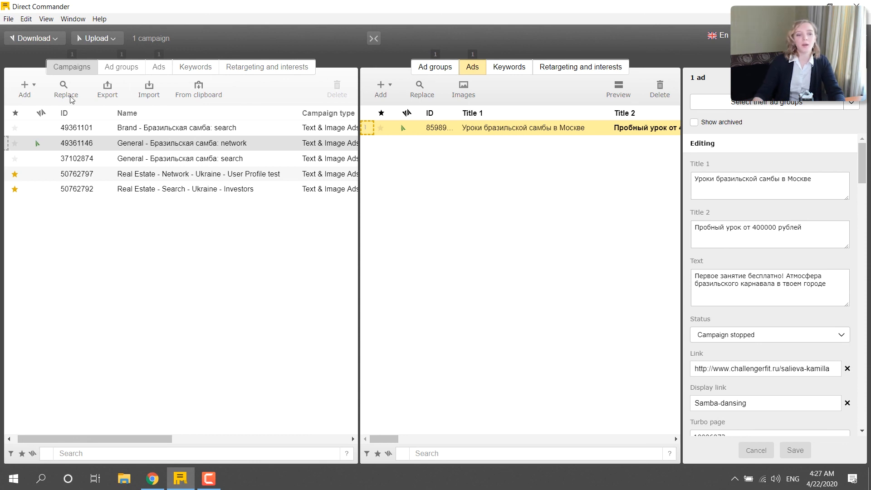
{"action": "key", "text": "ctrl+a"}
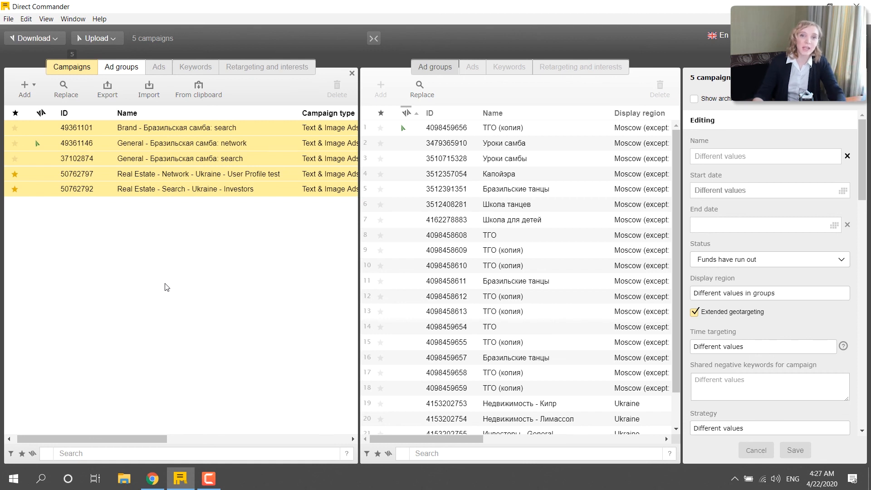
Step: Show the column filters of the campaign list and filter it to campaigns displayed on Search
{"action": "left_click", "coordinate": [10, 454]}
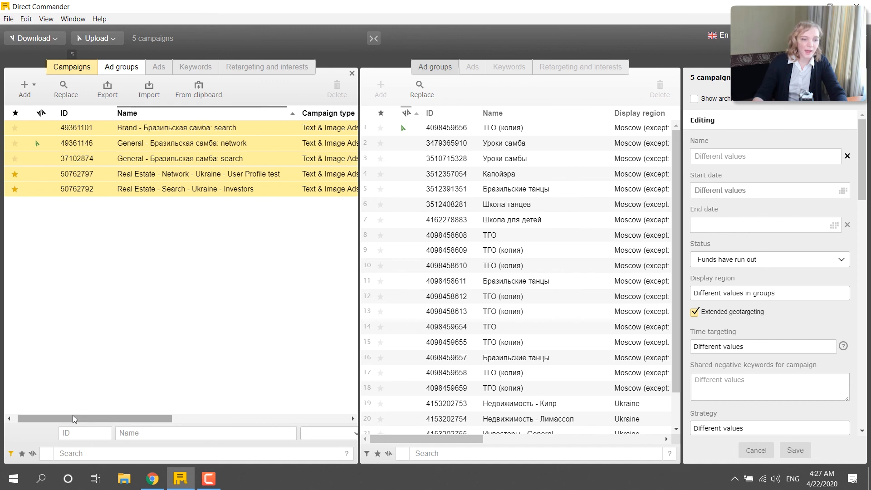
{"action": "left_click_drag", "start_coordinate": [72, 416], "coordinate": [127, 414]}
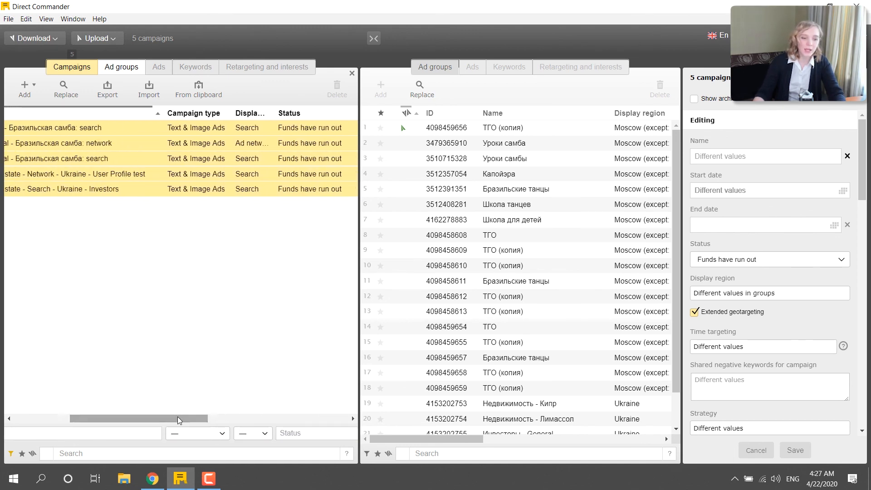
{"action": "left_click", "coordinate": [261, 435]}
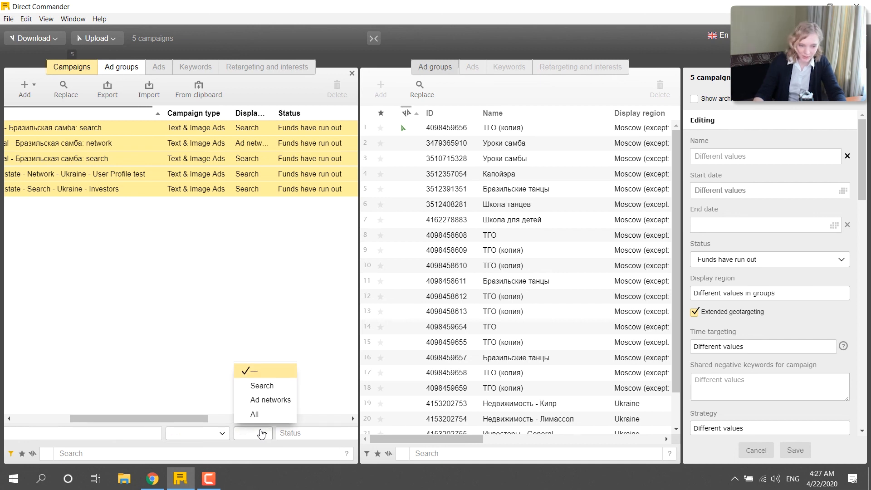
{"action": "left_click", "coordinate": [272, 386]}
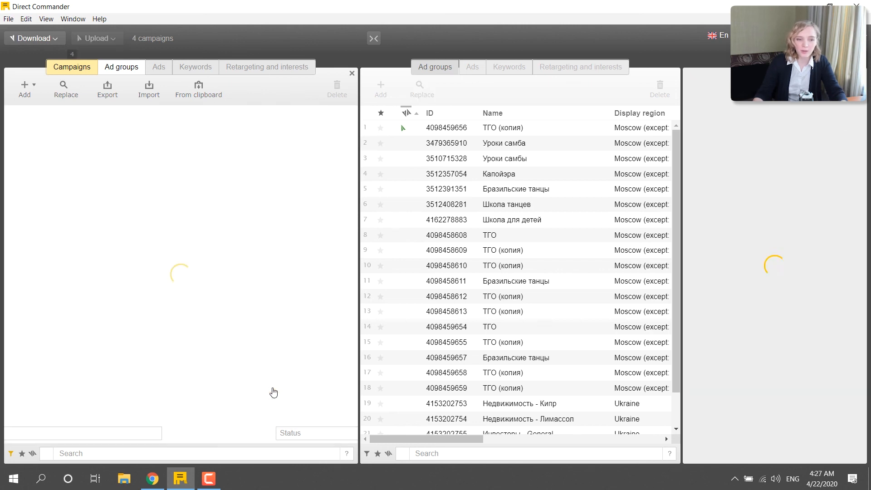
Step: Select the Real Estate - Search - Ukraine - Investors campaign in the filtered list and turn the column filter off
{"action": "left_click_drag", "start_coordinate": [187, 417], "coordinate": [45, 417]}
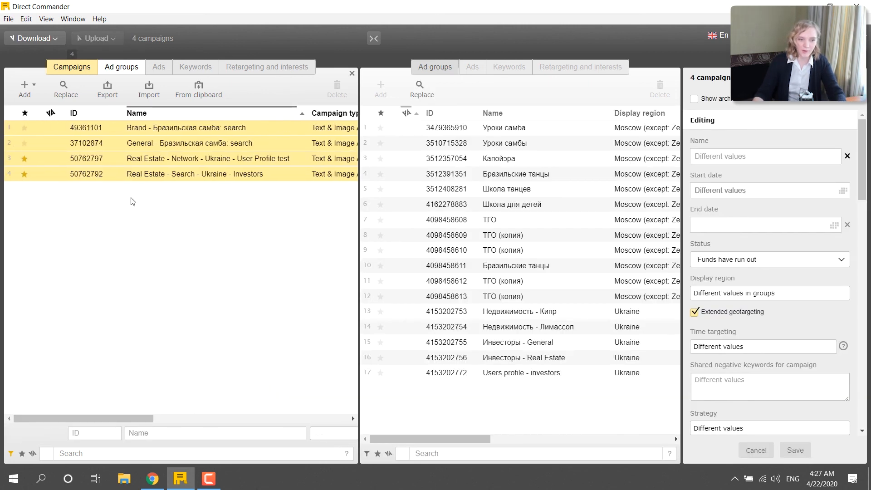
{"action": "left_click", "coordinate": [184, 168]}
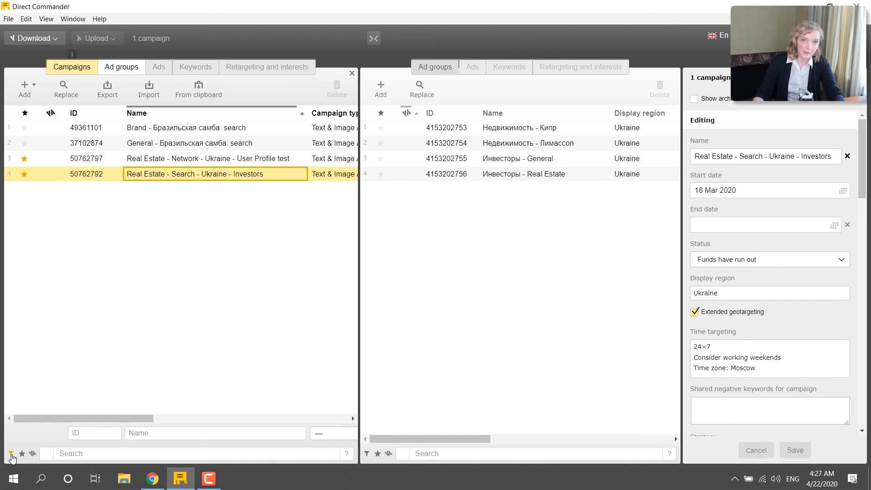
{"action": "left_click", "coordinate": [11, 454]}
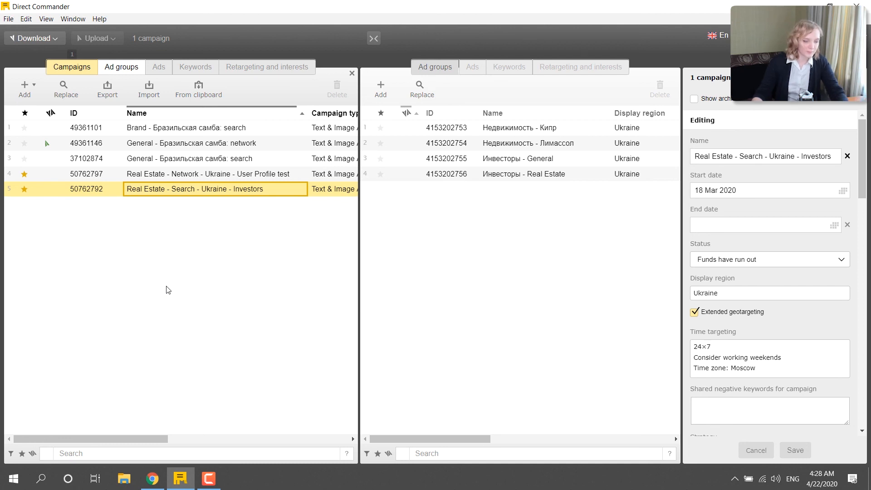
Step: Select all campaigns, narrow their list, select all their ad groups, and list the ads they contain
{"action": "key", "text": "ctrl+a"}
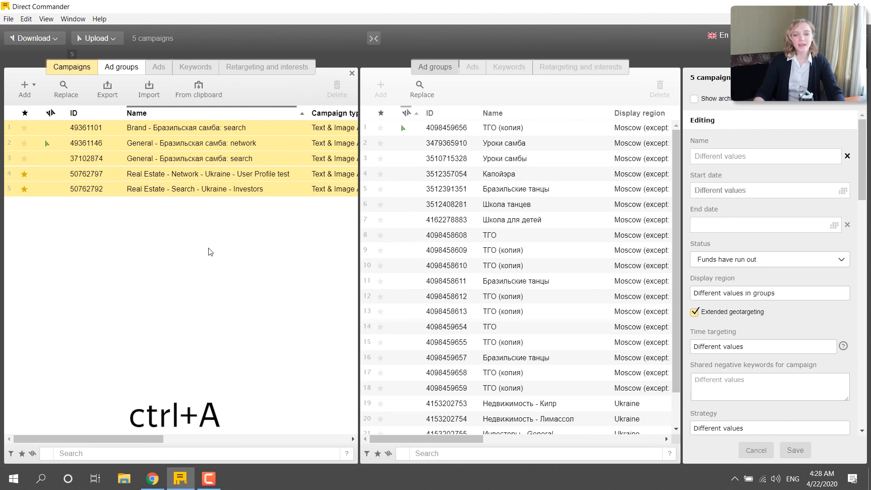
{"action": "left_click_drag", "start_coordinate": [356, 267], "coordinate": [204, 254]}
{"action": "left_click", "coordinate": [333, 236]}
{"action": "key", "text": "ctrl+a"}
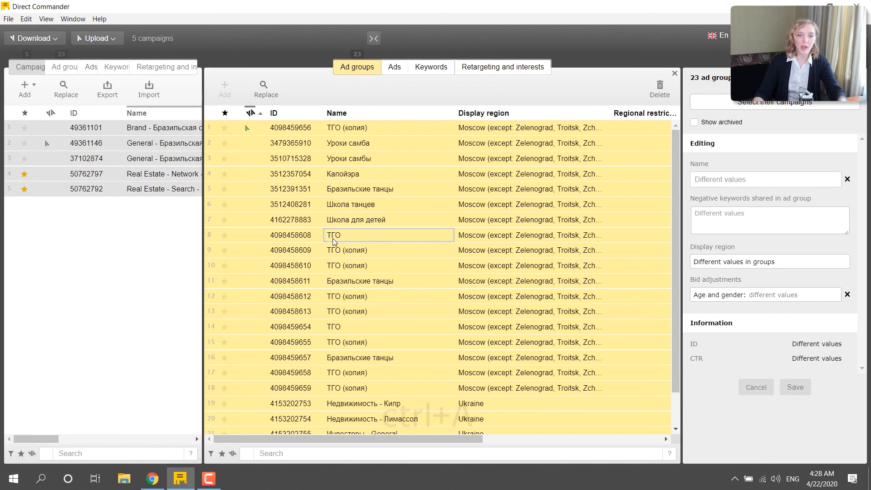
{"action": "left_click", "coordinate": [394, 67]}
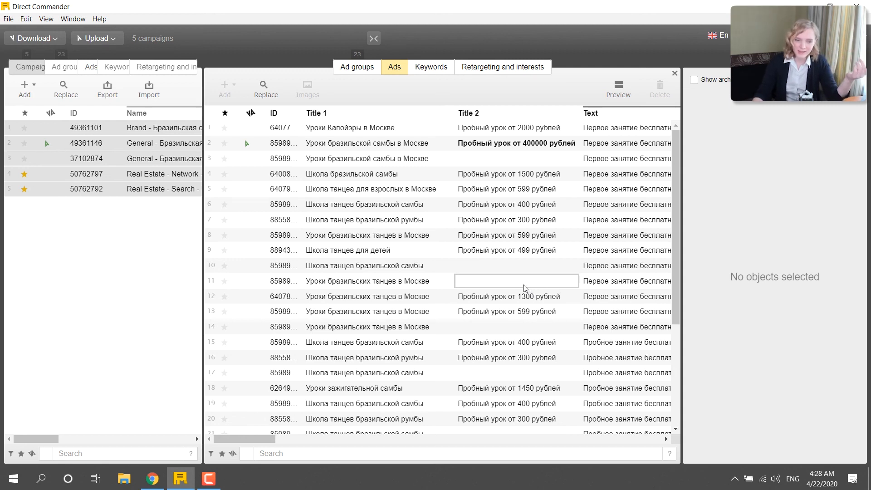
Step: Search the ads with the condition = "Title 1" ~ школа
{"action": "left_click", "coordinate": [274, 452]}
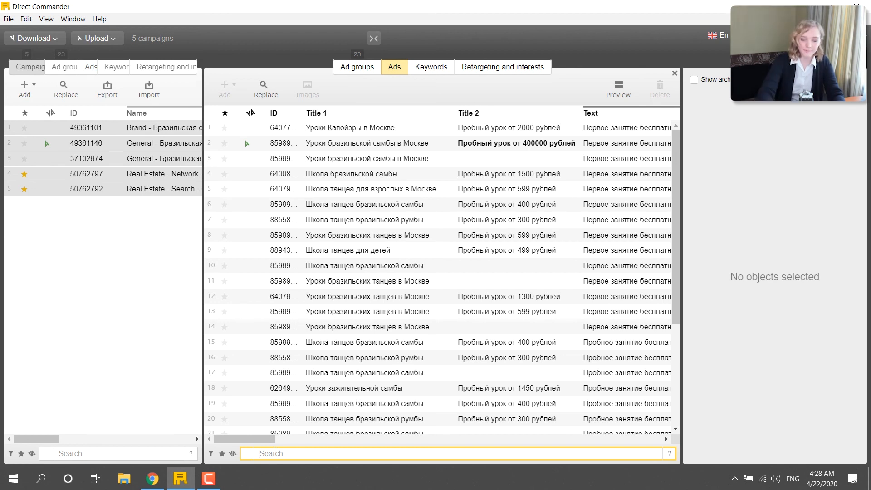
{"action": "type", "text": "="}
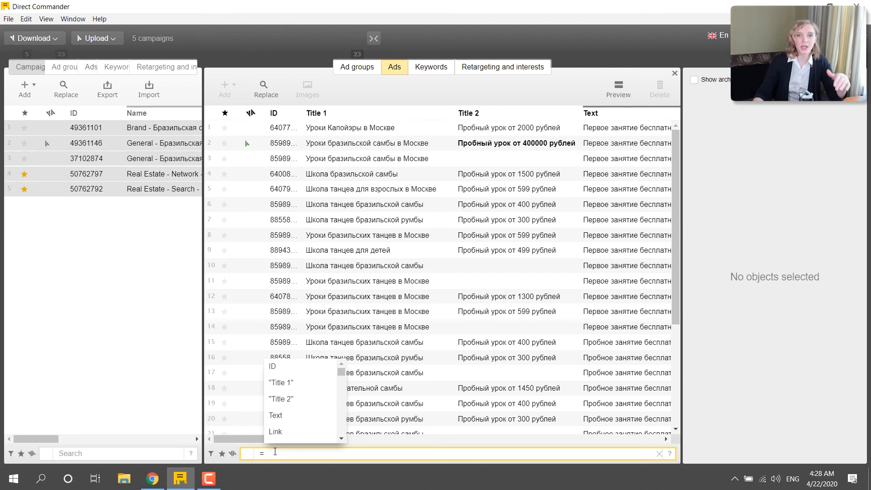
{"action": "left_click", "coordinate": [290, 385]}
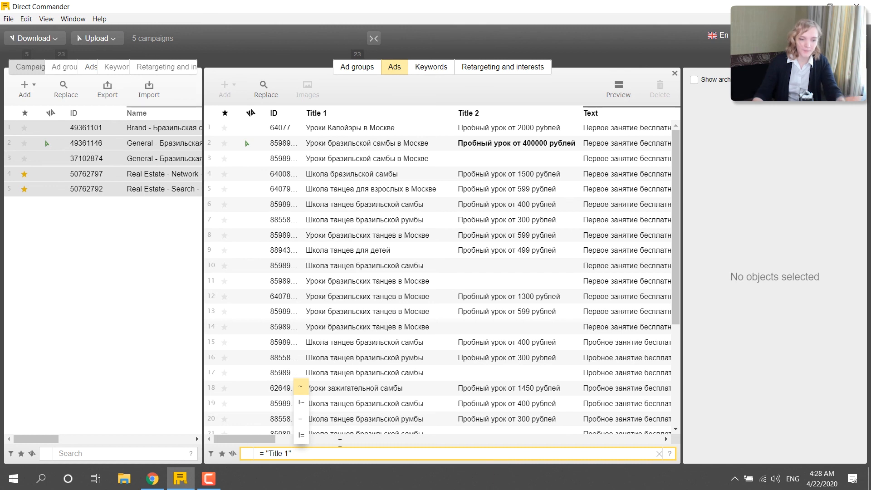
{"action": "left_click", "coordinate": [303, 388]}
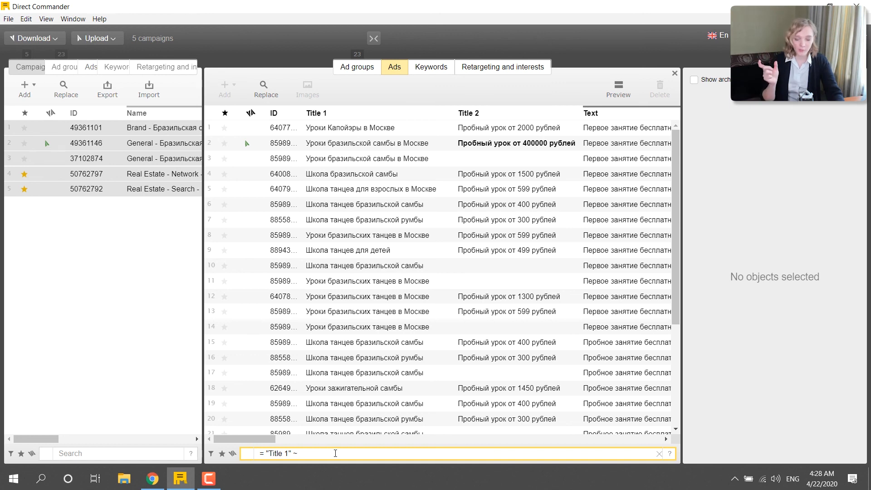
{"action": "key", "text": "alt+shift"}
{"action": "type", "text": "шко"}
{"action": "type", "text": "да"}
{"action": "key", "text": "BackSpace"}
{"action": "key", "text": "BackSpace"}
{"action": "type", "text": "ла"}
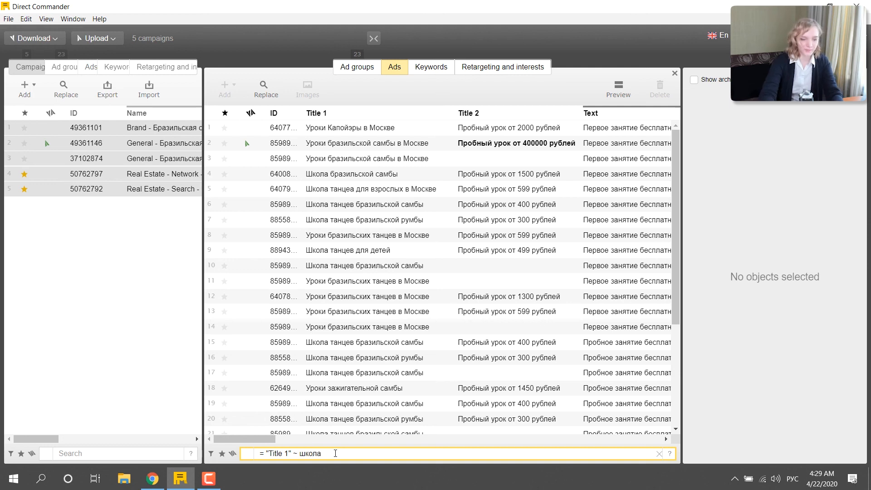
{"action": "key", "text": "Return"}
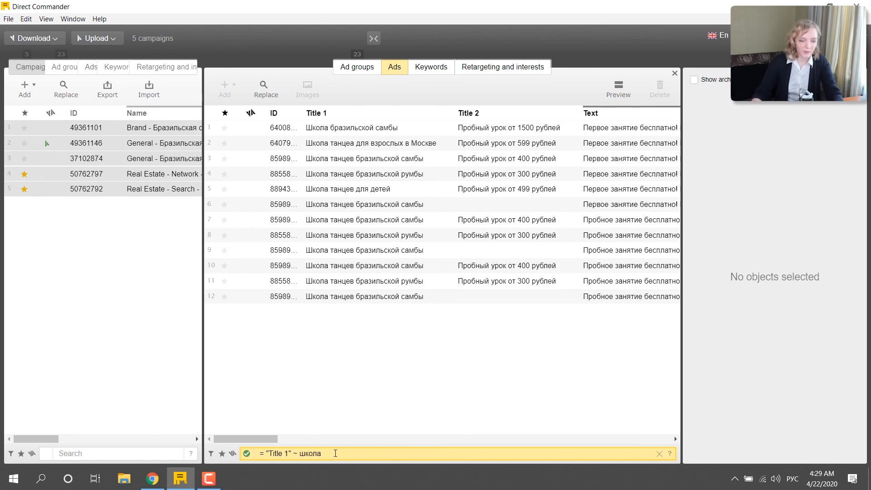
Step: Extend the ad search with a second condition so it reads = "Title 1" ~ школа & "Title 1" ~ самбы
{"action": "key", "text": "alt+shift"}
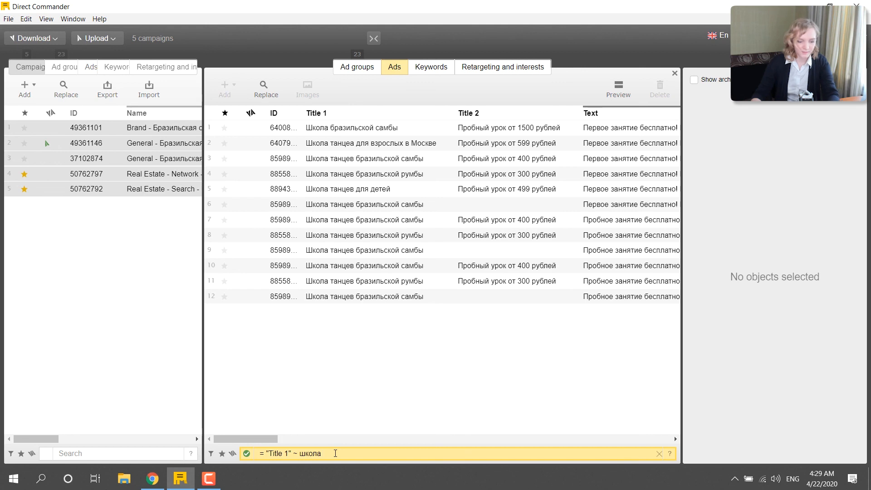
{"action": "type", "text": "&"}
{"action": "left_click", "coordinate": [350, 368]}
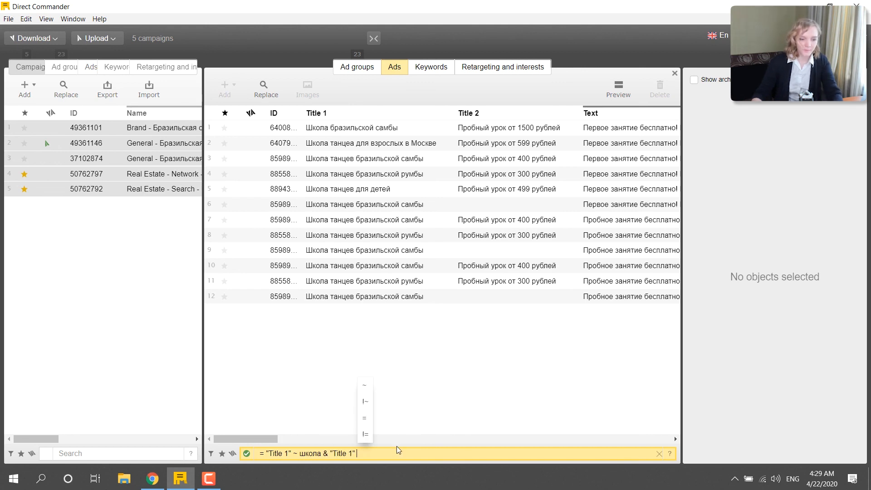
{"action": "left_click", "coordinate": [364, 386]}
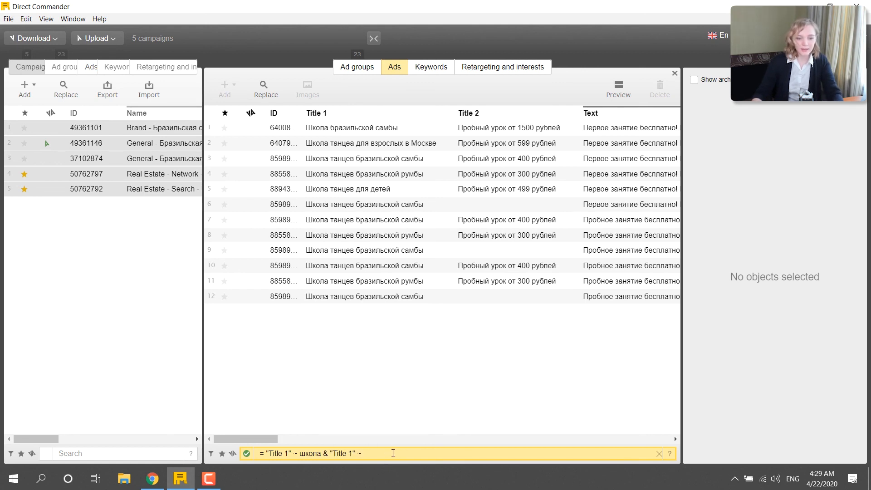
{"action": "key", "text": "alt+shift"}
{"action": "type", "text": "с"}
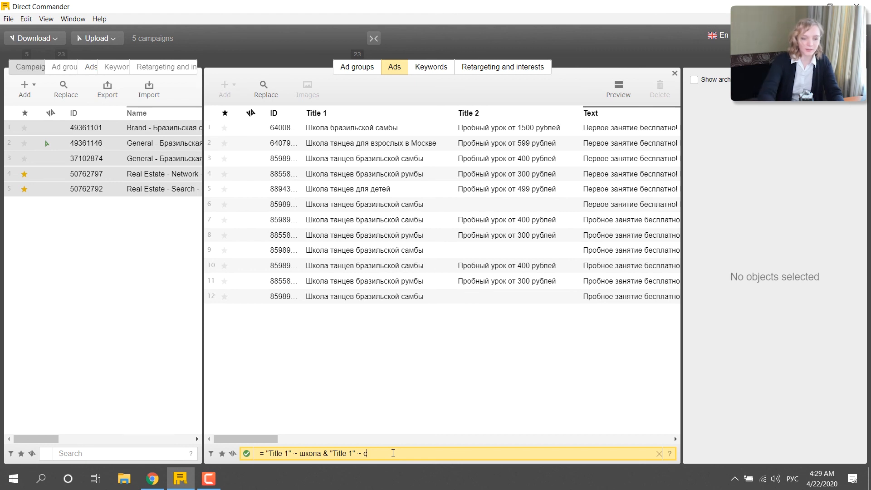
{"action": "type", "text": "амбы"}
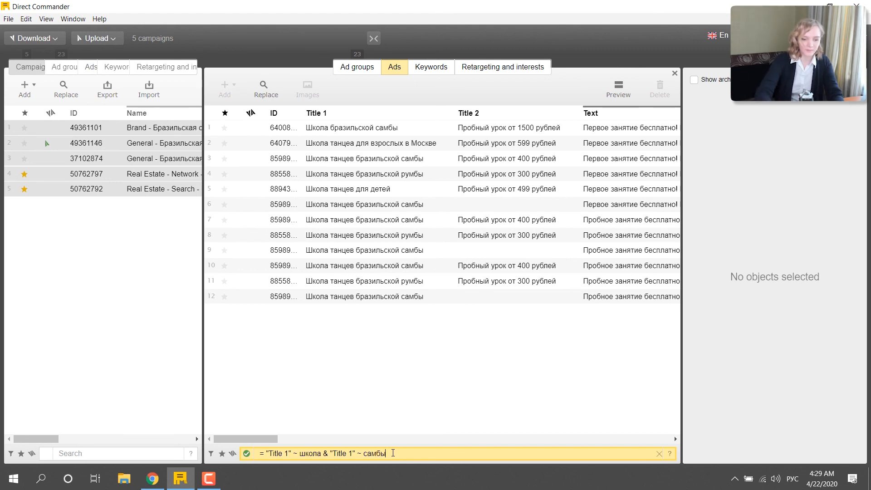
{"action": "key", "text": "Return"}
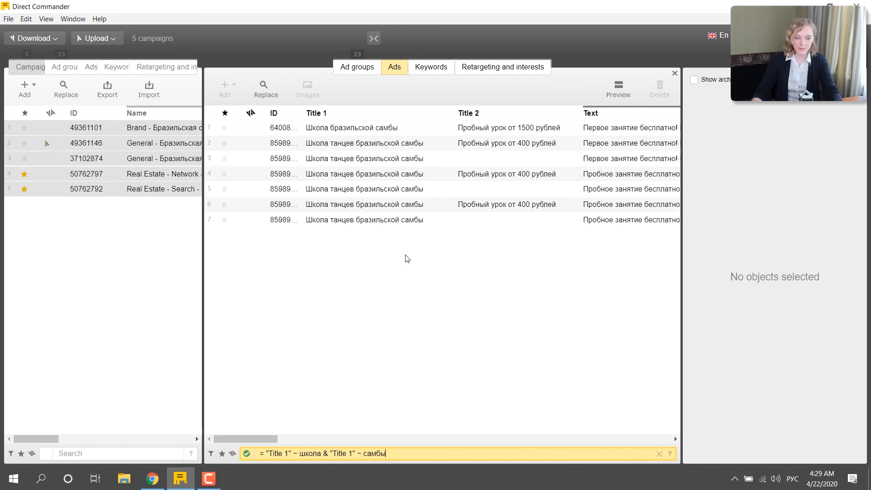
Step: Select all the ads found, then select the ad groups they belong to and the campaigns of those groups
{"action": "left_click_drag", "start_coordinate": [681, 253], "coordinate": [623, 251]}
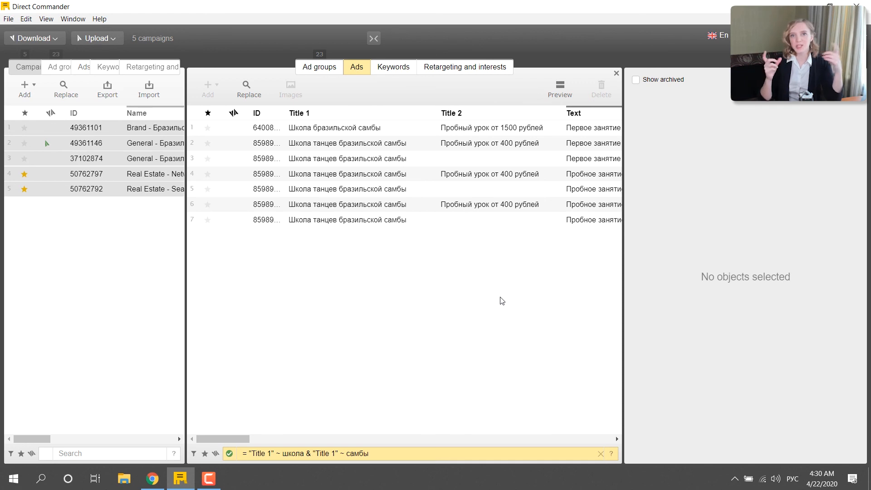
{"action": "key", "text": "ctrl+a"}
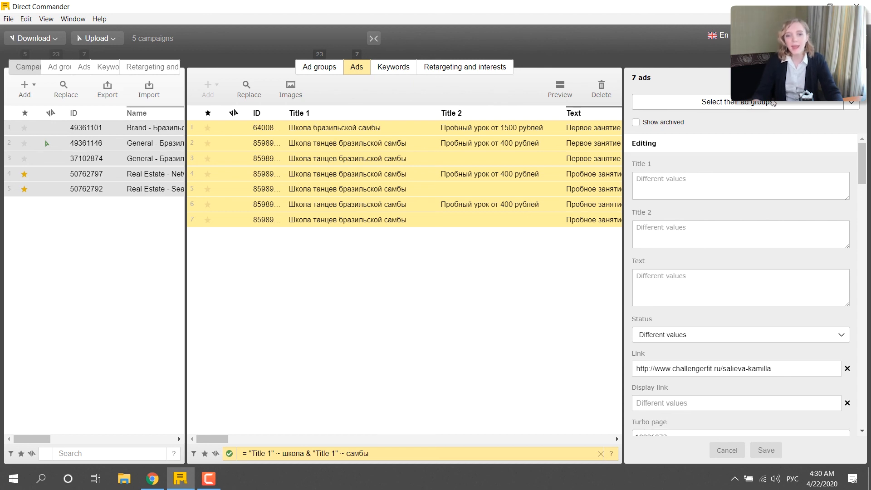
{"action": "left_click", "coordinate": [853, 105]}
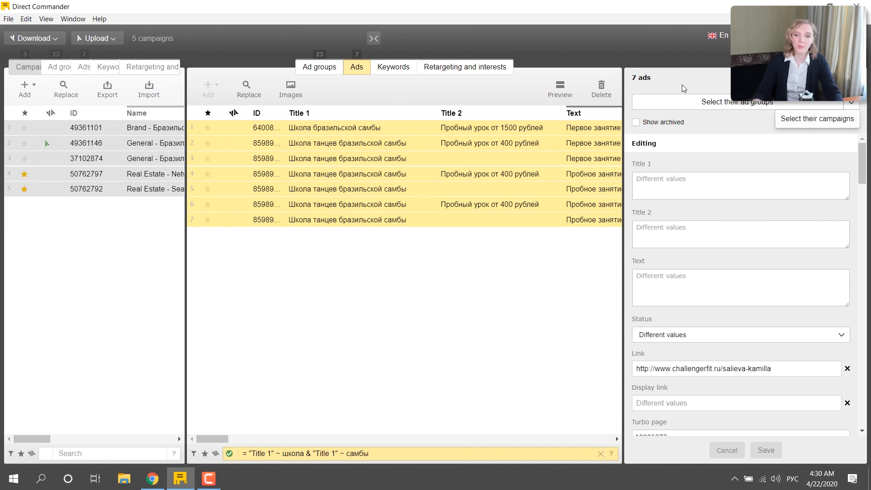
{"action": "left_click", "coordinate": [755, 102]}
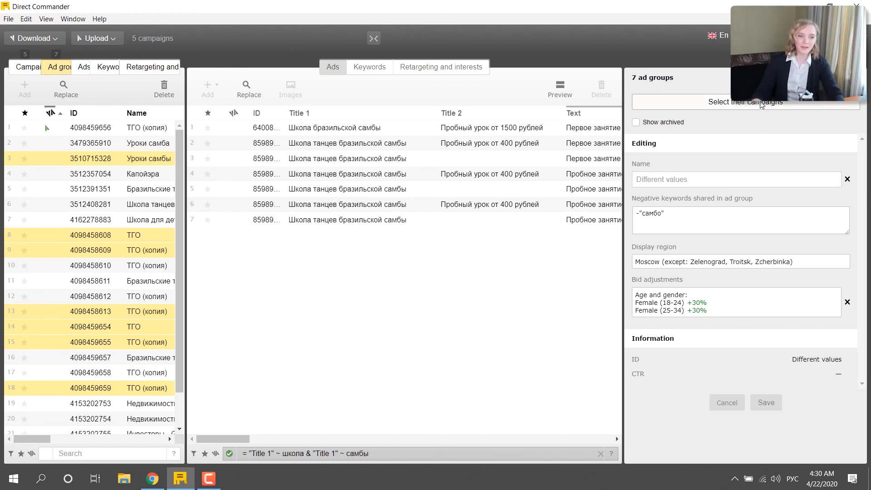
{"action": "left_click", "coordinate": [762, 104]}
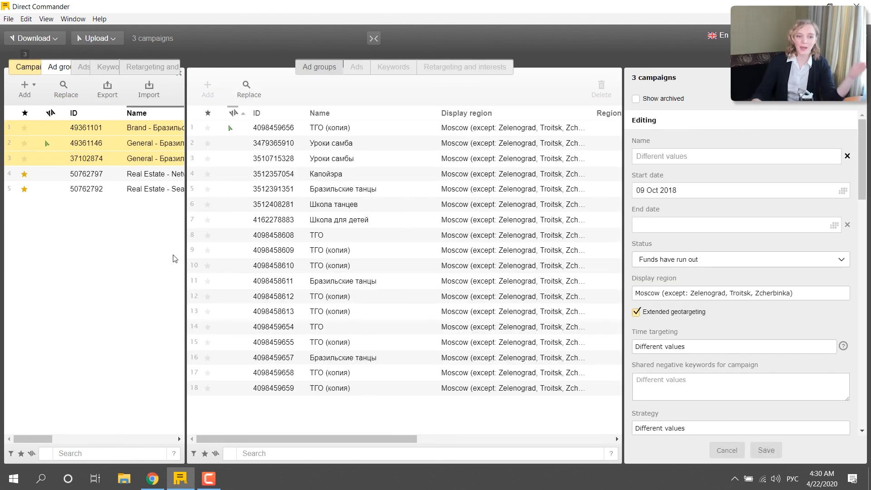
Step: Widen the campaign list so full names show, and select the Brand - Бразильская самба: search campaign in it
{"action": "left_click_drag", "start_coordinate": [186, 247], "coordinate": [312, 247]}
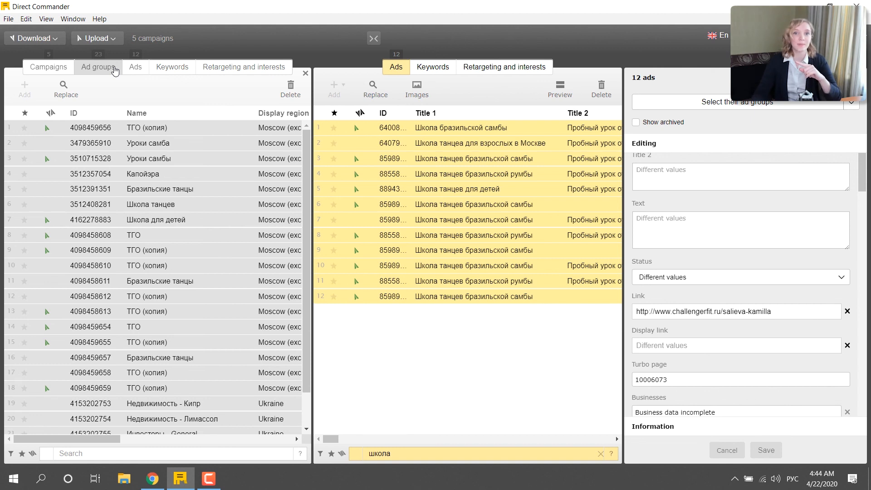
{"action": "left_click", "coordinate": [47, 67]}
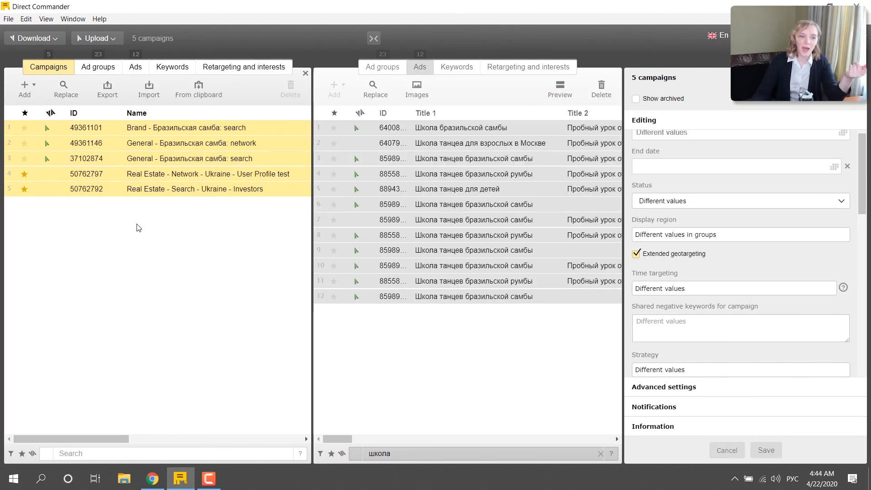
{"action": "left_click", "coordinate": [161, 165]}
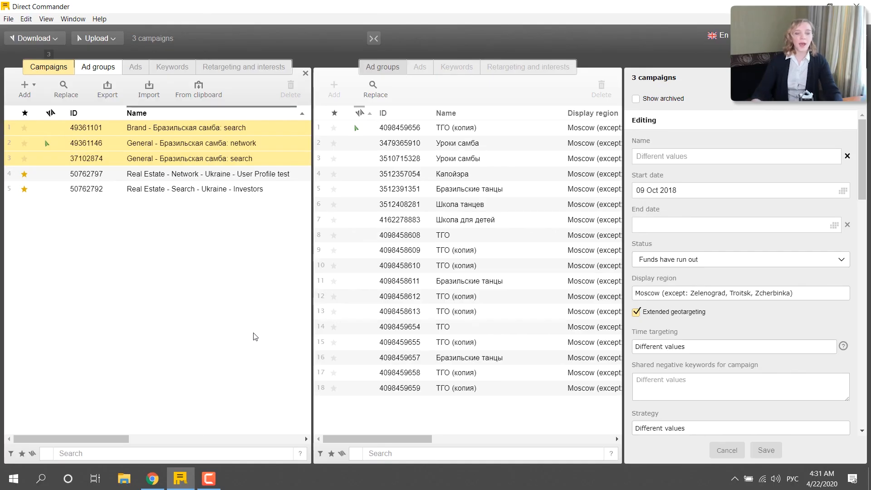
{"action": "left_click", "coordinate": [180, 130]}
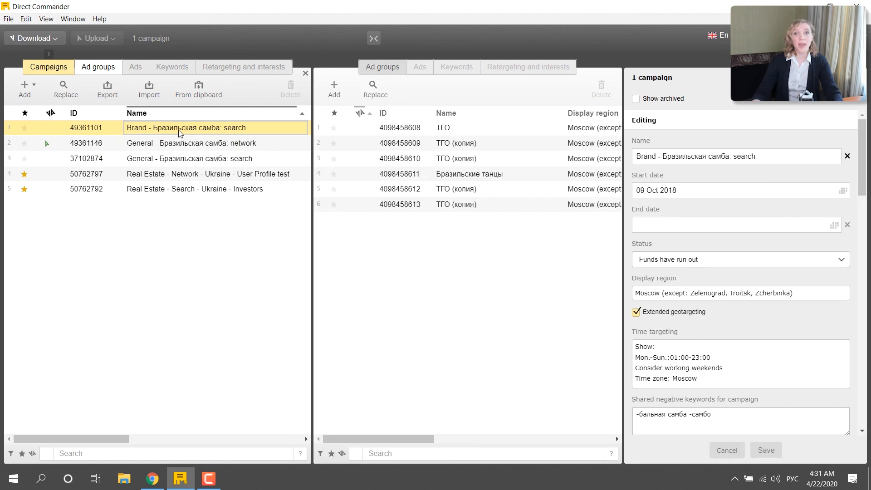
Step: Export the Real Estate - Search - Ukraine - Investors campaign in Yandex.Direct (XLSX) format to Downloads, replacing the existing file
{"action": "left_click", "coordinate": [105, 193]}
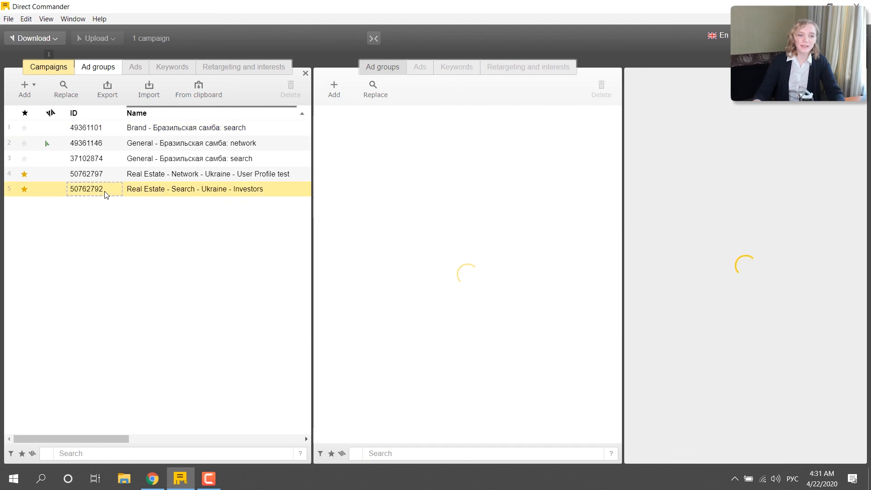
{"action": "left_click", "coordinate": [108, 93]}
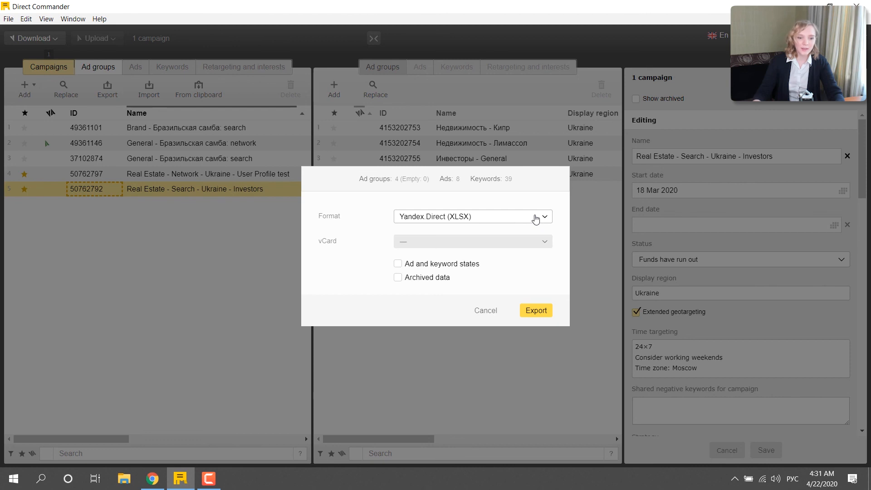
{"action": "left_click", "coordinate": [538, 314]}
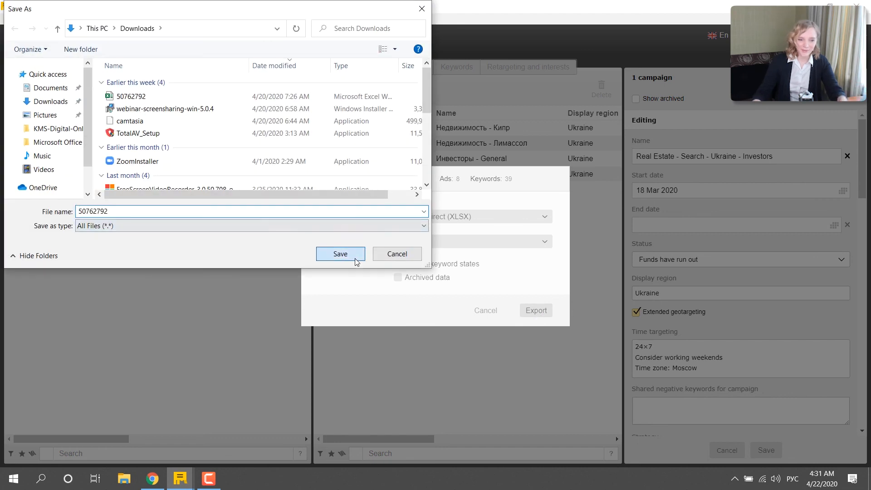
{"action": "left_click", "coordinate": [357, 262]}
{"action": "left_click", "coordinate": [478, 245]}
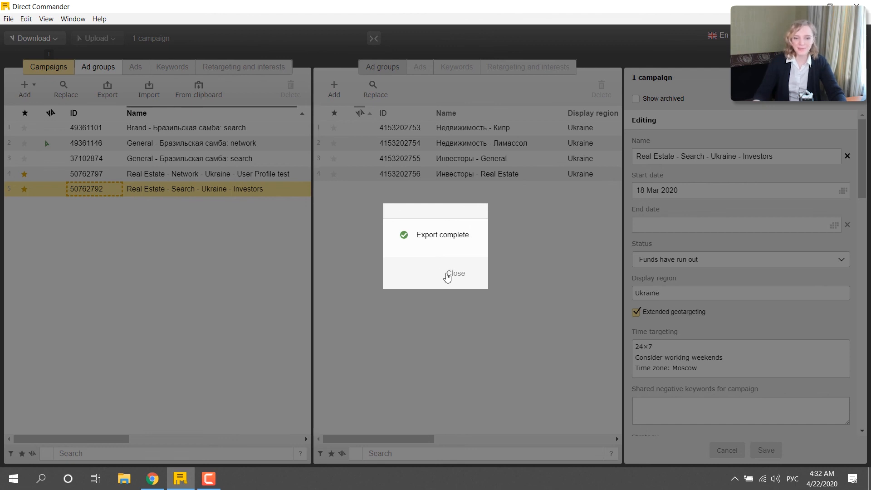
{"action": "left_click", "coordinate": [460, 281]}
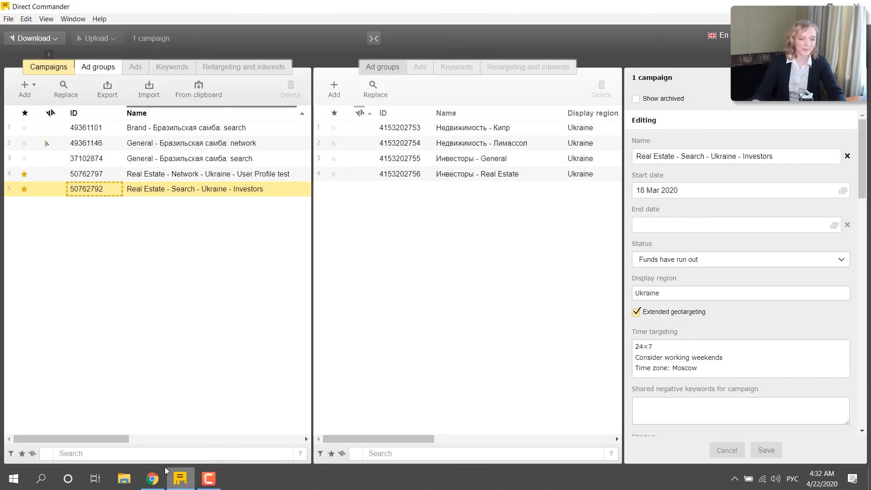
Step: Switch to Chrome, leave the slide show and bring up the exported campaign's XLSX spreadsheet in Google Sheets
{"action": "left_click", "coordinate": [153, 479]}
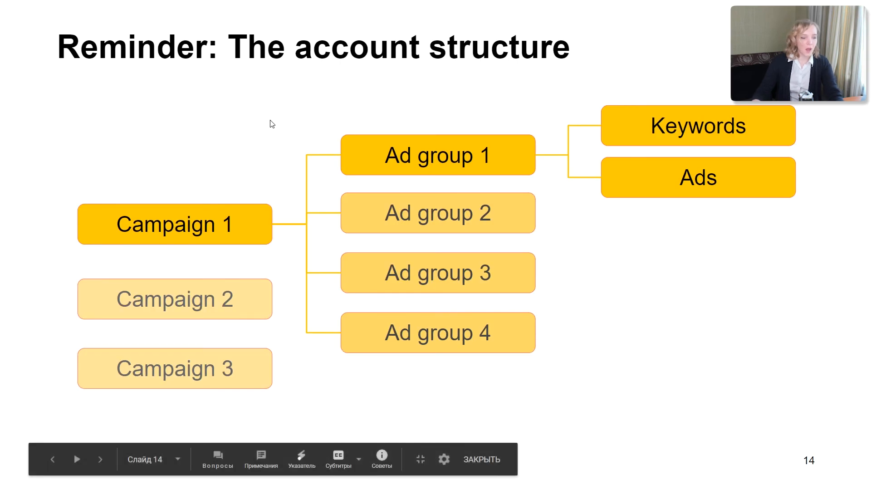
{"action": "key", "text": "Escape"}
{"action": "key", "text": "ctrl+Tab"}
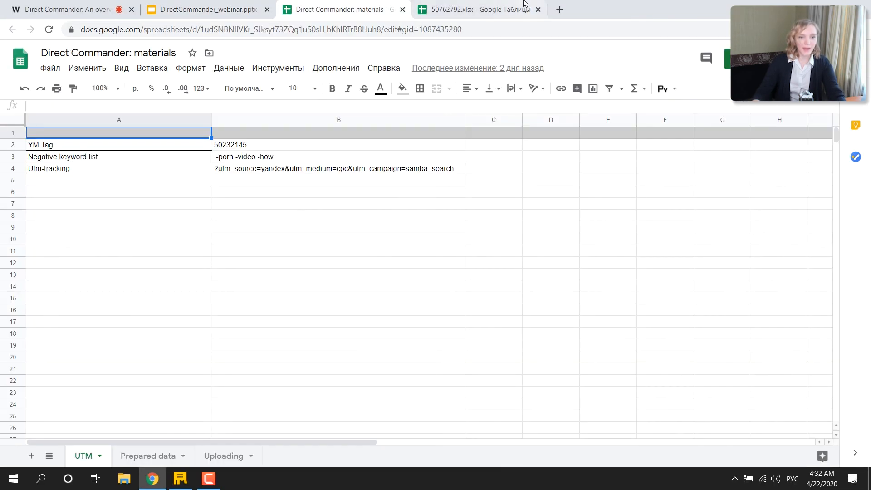
{"action": "key", "text": "ctrl+Tab"}
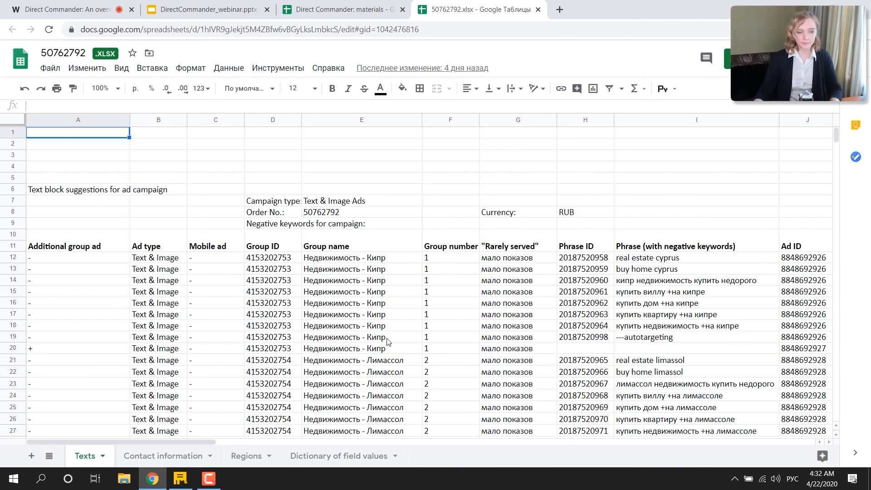
Step: Examine the Group name column on the Texts sheet to see how the campaign's ad groups are laid out
{"action": "scroll", "coordinate": [390, 336], "scroll_direction": "down", "scroll_amount": 2}
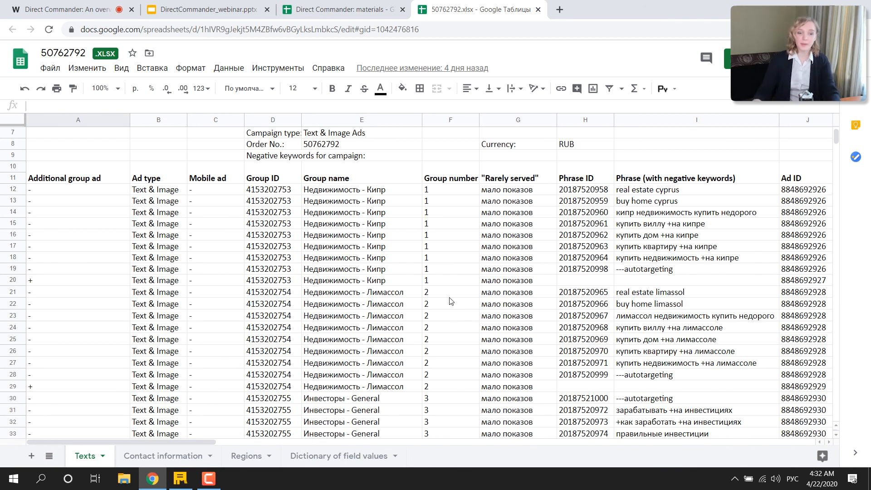
{"action": "left_click_drag", "start_coordinate": [325, 194], "coordinate": [340, 400]}
{"action": "scroll", "coordinate": [350, 386], "scroll_direction": "down", "scroll_amount": 4}
{"action": "scroll", "coordinate": [350, 386], "scroll_direction": "down", "scroll_amount": 3}
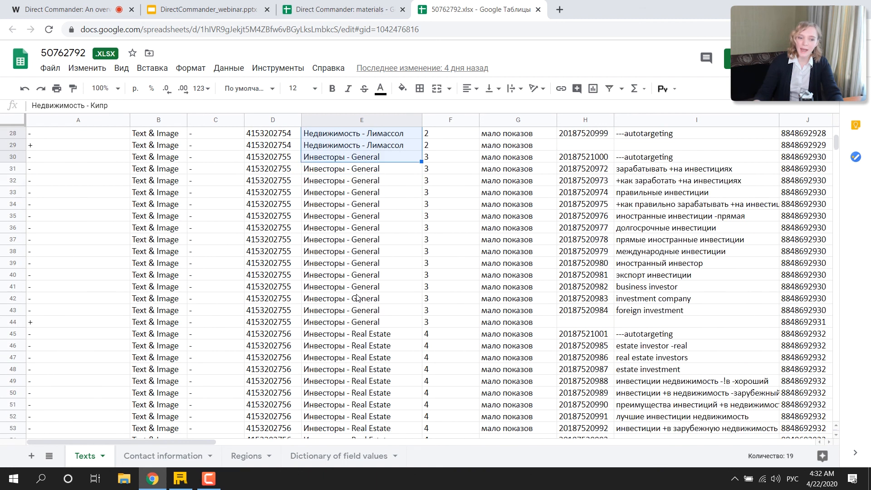
{"action": "scroll", "coordinate": [450, 263], "scroll_direction": "up", "scroll_amount": 9}
{"action": "scroll", "coordinate": [451, 263], "scroll_direction": "down", "scroll_amount": 3}
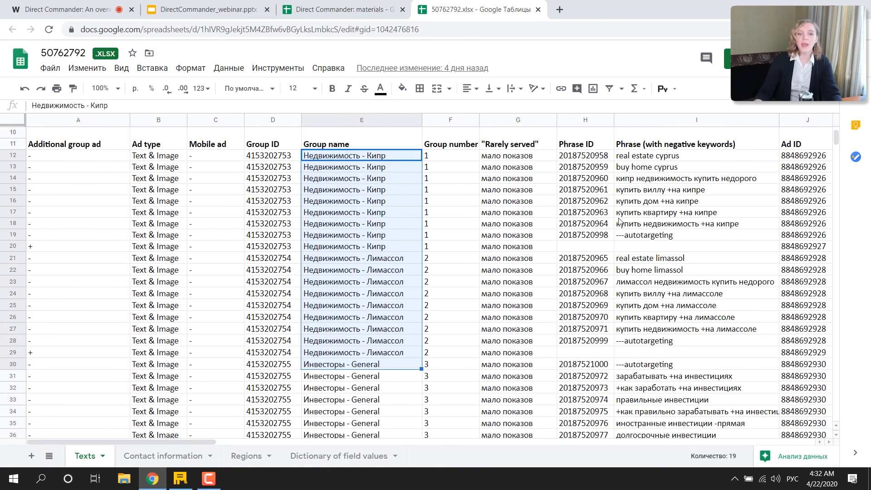
Step: Examine the keyword phrases and the Title 1, Title 2 and Ad Text columns of the exported ads
{"action": "left_click_drag", "start_coordinate": [637, 156], "coordinate": [661, 361]}
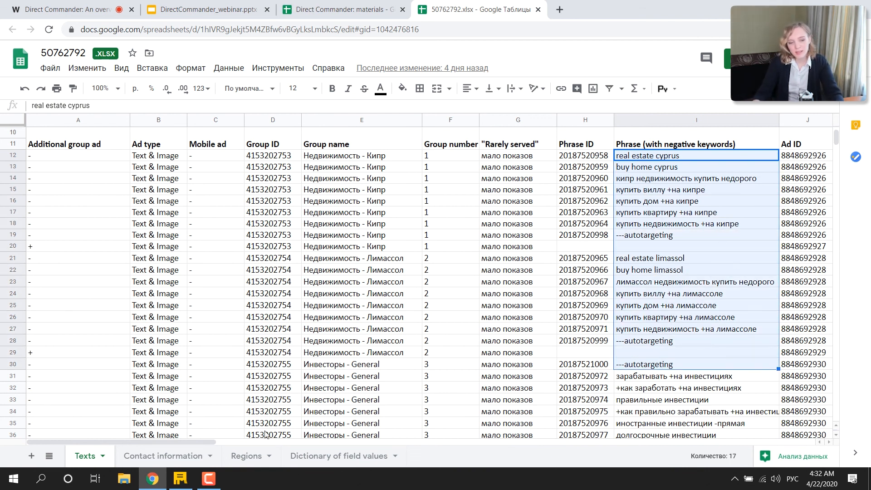
{"action": "left_click_drag", "start_coordinate": [203, 442], "coordinate": [355, 446]}
{"action": "left_click_drag", "start_coordinate": [359, 201], "coordinate": [686, 330]}
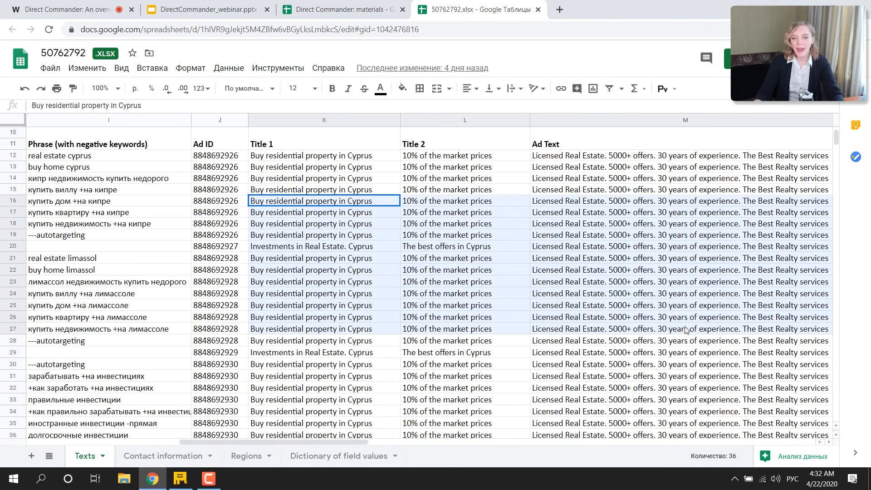
{"action": "left_click_drag", "start_coordinate": [347, 439], "coordinate": [137, 437]}
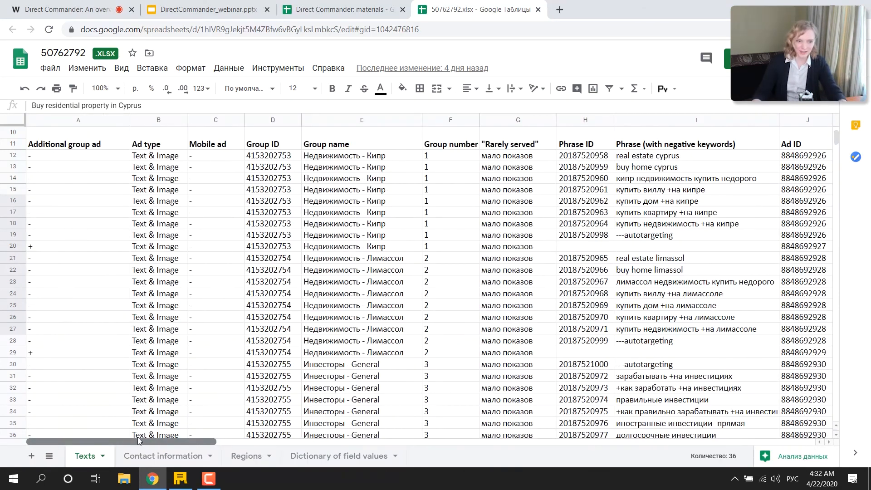
{"action": "scroll", "coordinate": [319, 257], "scroll_direction": "up", "scroll_amount": 3}
{"action": "scroll", "coordinate": [422, 196], "scroll_direction": "down", "scroll_amount": 1}
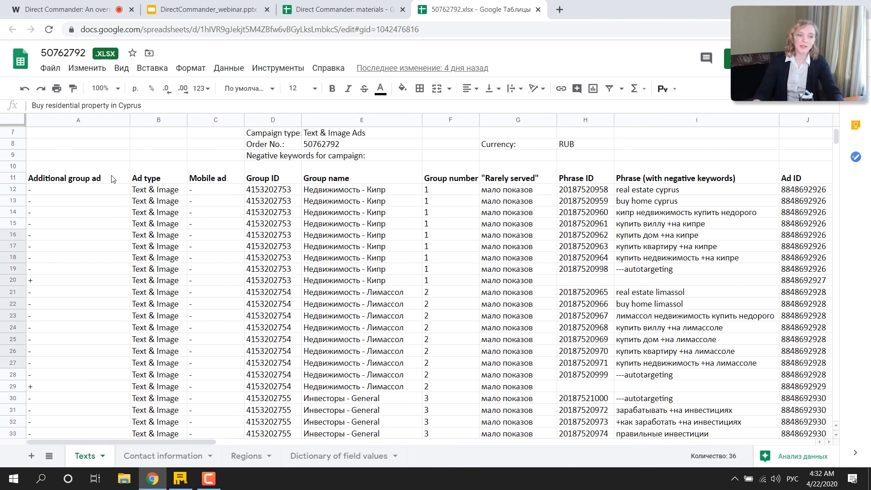
Step: Go through the header cells in rows 10–11, from the phrase column to Title 2 and back to Additional group ad
{"action": "left_click", "coordinate": [18, 168]}
{"action": "left_click_drag", "start_coordinate": [18, 172], "coordinate": [18, 173]}
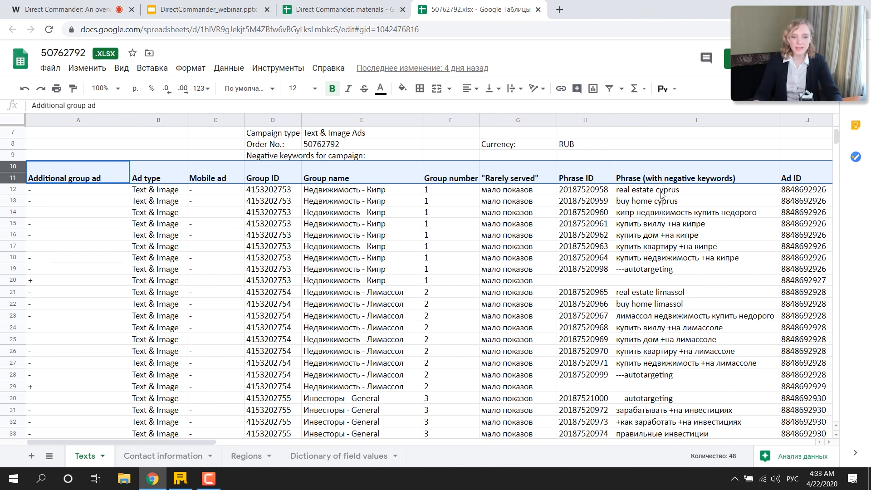
{"action": "left_click", "coordinate": [673, 170]}
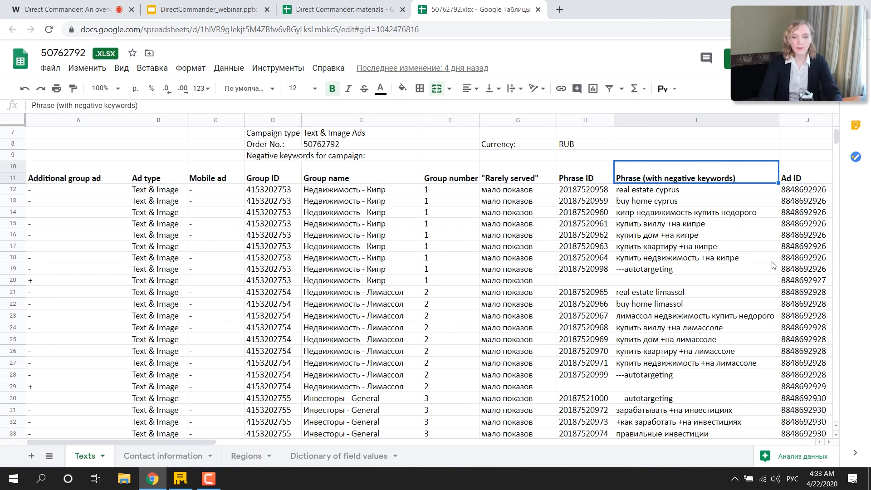
{"action": "key", "text": "Right"}
{"action": "key", "text": "Right"}
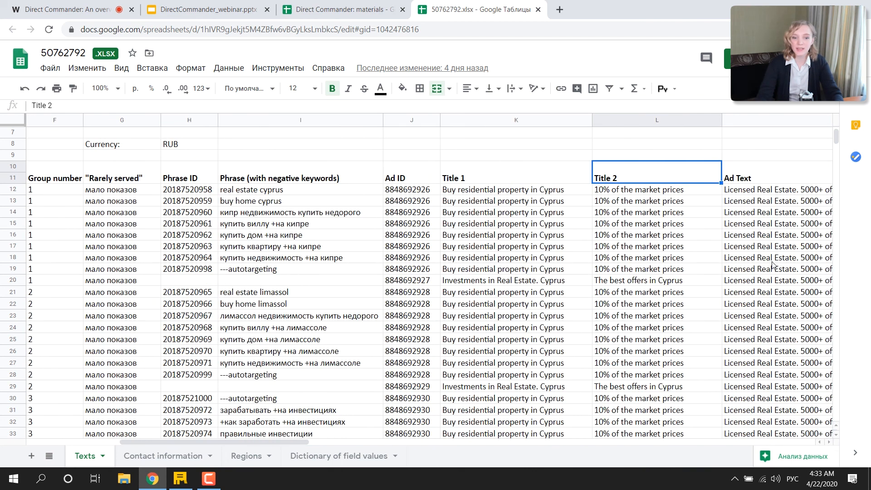
{"action": "key", "text": "Left"}
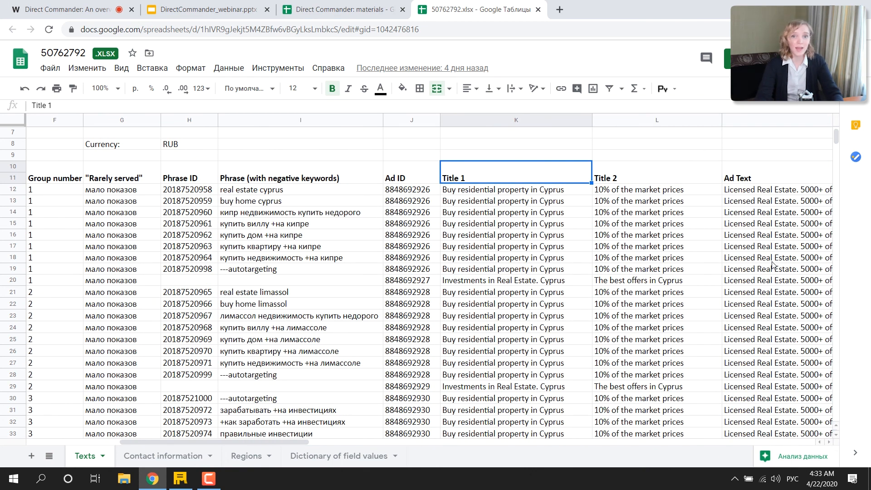
{"action": "key", "text": "Left"}
{"action": "key", "text": "Left"}
{"action": "key", "text": "Left"}
{"action": "key", "text": "Left"}
{"action": "key", "text": "Left"}
{"action": "key", "text": "Left"}
{"action": "key", "text": "Left"}
{"action": "key", "text": "Left"}
{"action": "key", "text": "Left"}
{"action": "key", "text": "Left"}
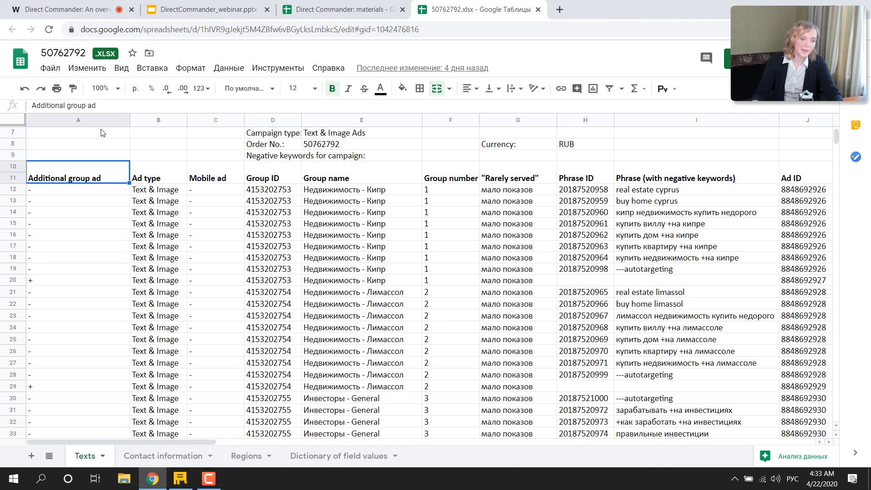
Step: Examine the first ad group's rows 12–20 on the Texts sheet, from the Additional group ad marks to the ad titles and texts
{"action": "left_click_drag", "start_coordinate": [74, 195], "coordinate": [70, 236]}
{"action": "left_click", "coordinate": [62, 284]}
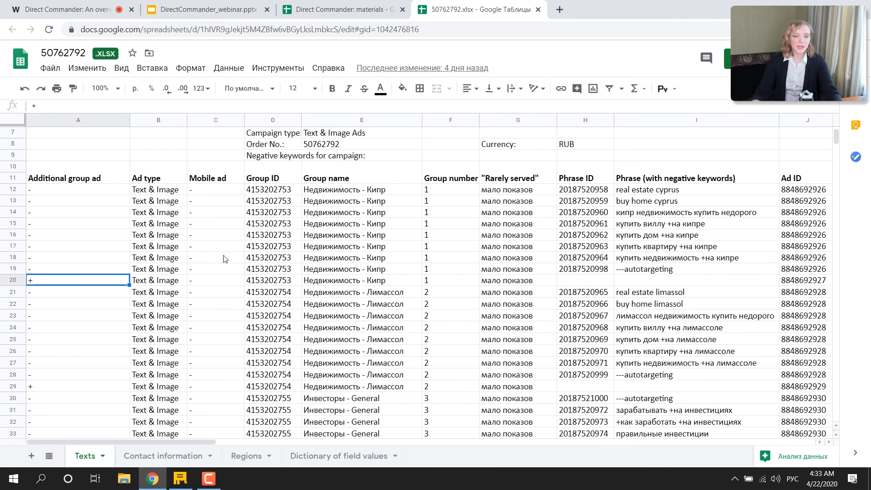
{"action": "left_click_drag", "start_coordinate": [16, 193], "coordinate": [402, 274]}
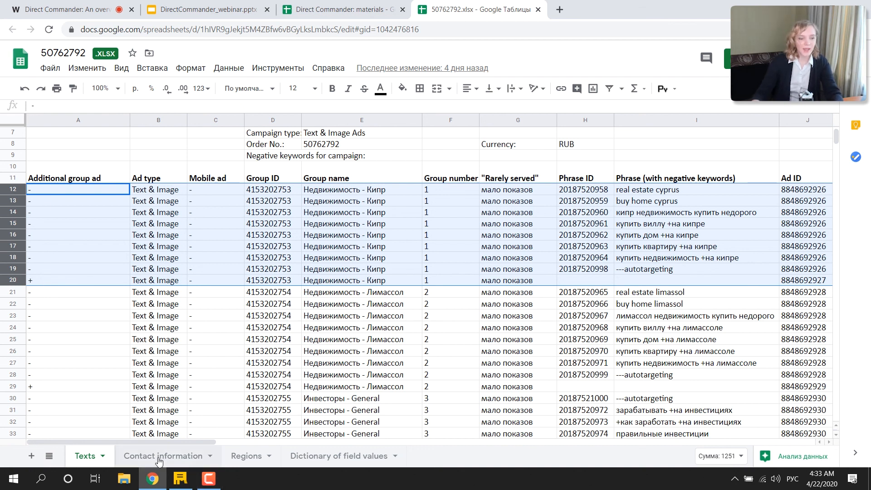
{"action": "left_click_drag", "start_coordinate": [176, 440], "coordinate": [361, 442]}
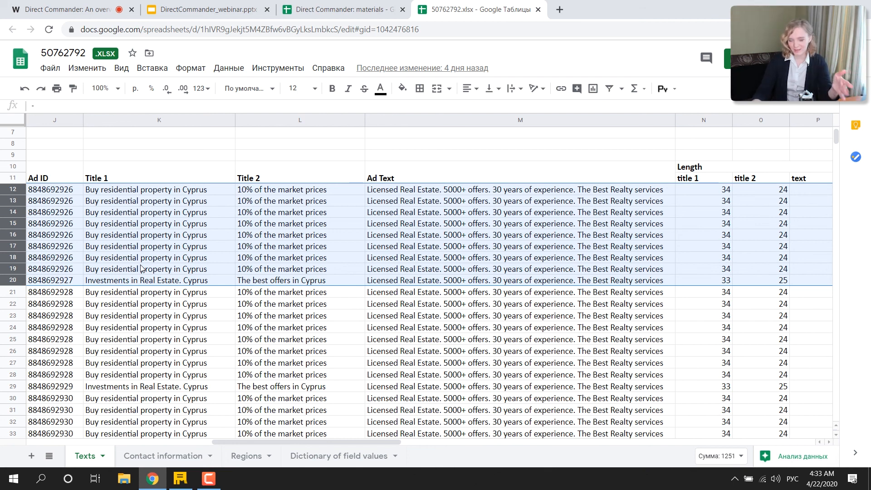
{"action": "left_click_drag", "start_coordinate": [264, 442], "coordinate": [44, 443]}
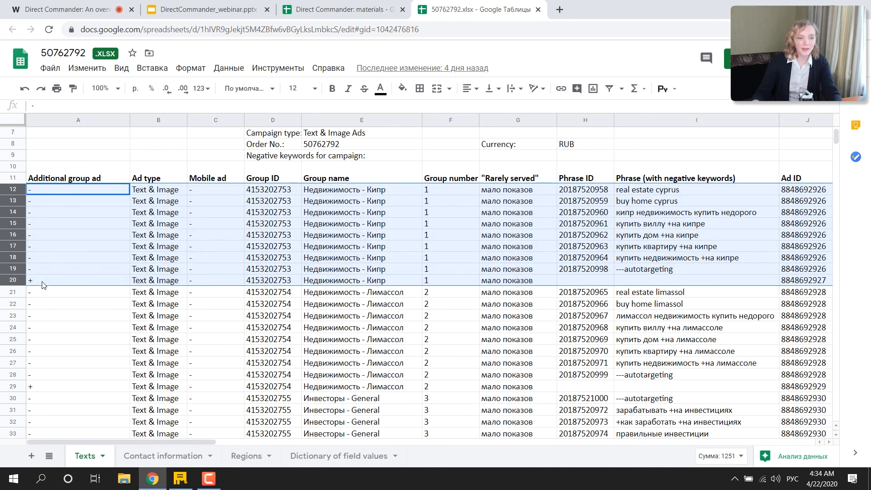
Step: Examine row 20, the additional ad marked "+", across its phrase, title and ad text columns
{"action": "left_click", "coordinate": [18, 278]}
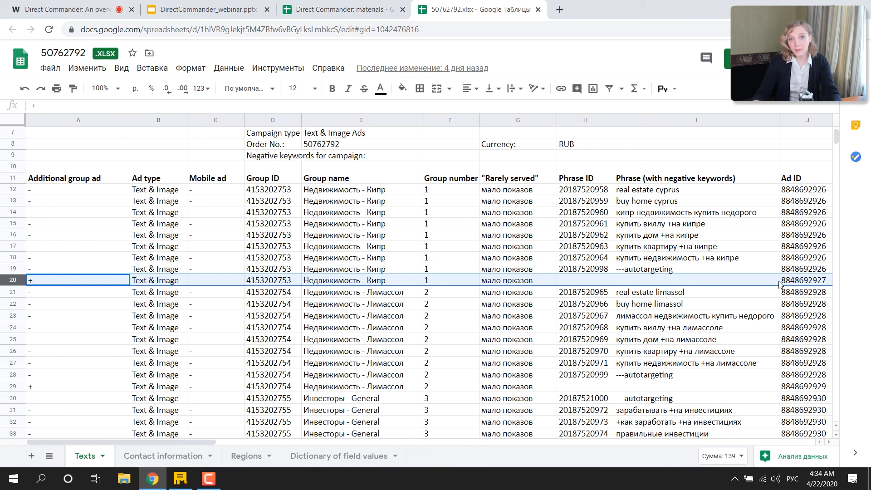
{"action": "left_click_drag", "start_coordinate": [206, 441], "coordinate": [378, 442]}
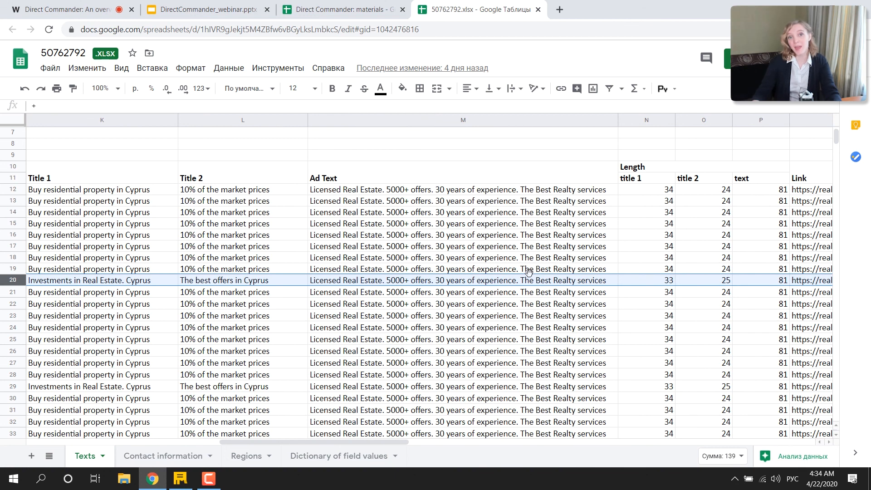
{"action": "left_click_drag", "start_coordinate": [382, 439], "coordinate": [55, 426]}
{"action": "left_click", "coordinate": [167, 157]}
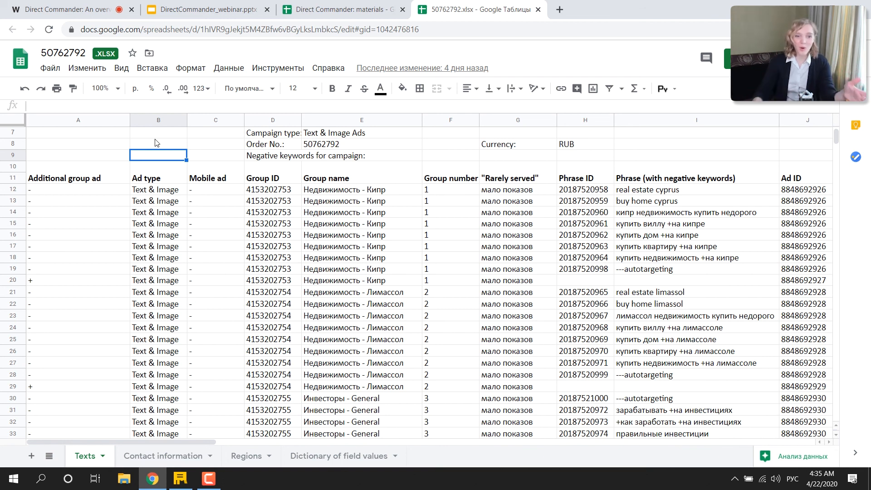
Step: Go to the Direct Commander: materials spreadsheet and examine the phrase and ad tables on the Prepared data sheet
{"action": "left_click", "coordinate": [335, 8]}
{"action": "left_click", "coordinate": [145, 455]}
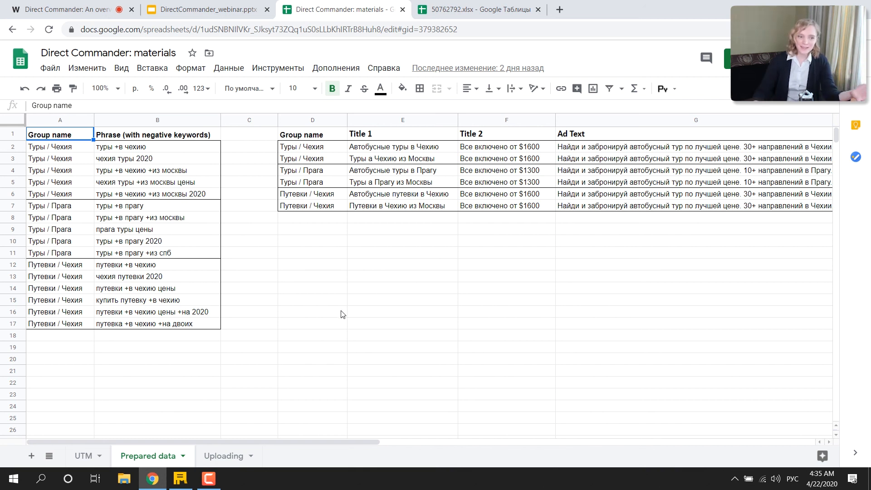
{"action": "left_click_drag", "start_coordinate": [142, 134], "coordinate": [135, 361]}
{"action": "left_click", "coordinate": [230, 293]}
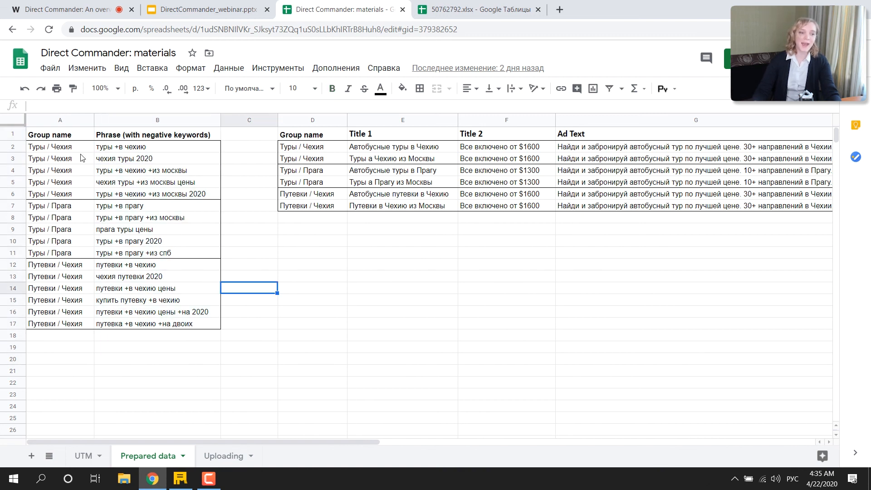
{"action": "left_click", "coordinate": [362, 146]}
{"action": "left_click_drag", "start_coordinate": [472, 177], "coordinate": [613, 209]}
{"action": "left_click", "coordinate": [366, 257]}
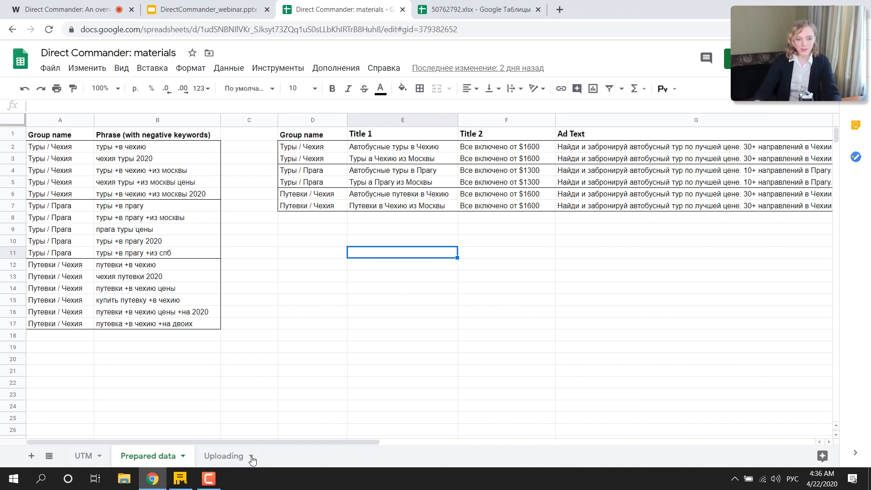
Step: Clear the contents of rows 14–20, columns A–F, on the Uploading sheet and review the rows kept above them
{"action": "left_click", "coordinate": [224, 457]}
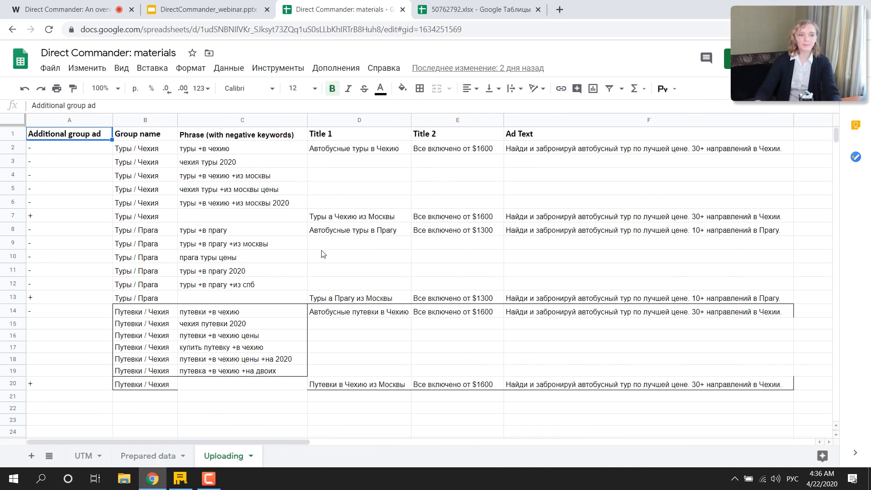
{"action": "left_click", "coordinate": [70, 311]}
{"action": "left_click_drag", "start_coordinate": [71, 310], "coordinate": [663, 389]}
{"action": "key", "text": "Delete"}
{"action": "left_click", "coordinate": [649, 323]}
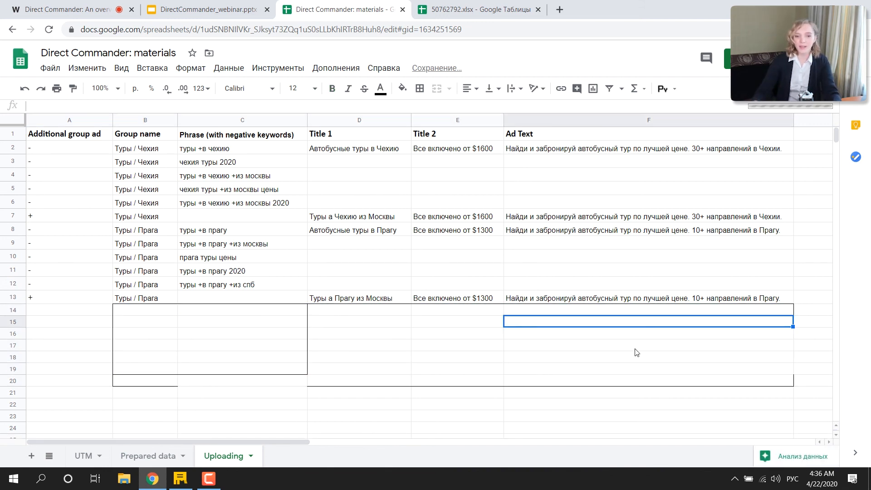
{"action": "left_click_drag", "start_coordinate": [58, 149], "coordinate": [659, 297]}
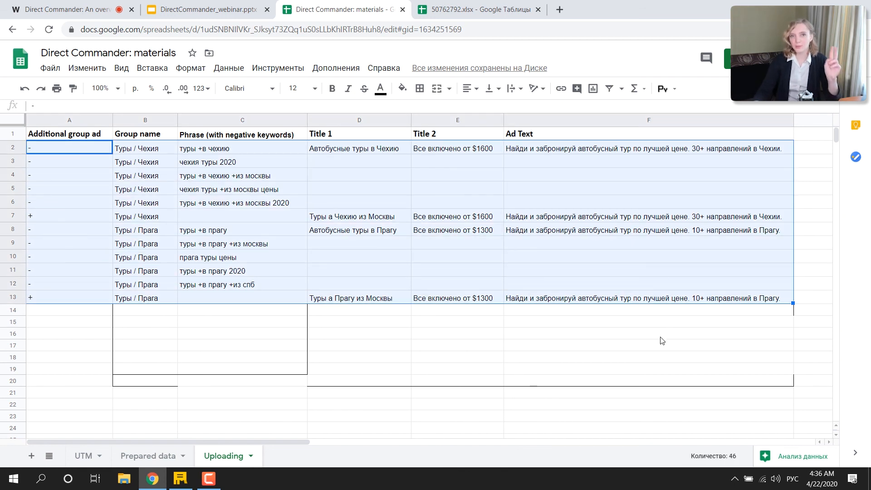
{"action": "left_click", "coordinate": [661, 338]}
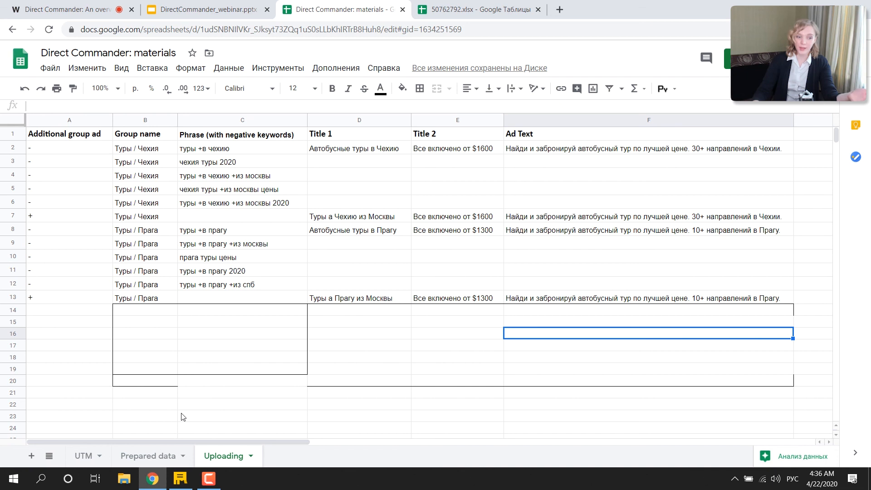
Step: Copy the six Путевки / Чехия keyword phrases from Prepared data into the Phrase column of Uploading, starting at C14
{"action": "left_click", "coordinate": [136, 457]}
{"action": "left_click_drag", "start_coordinate": [141, 265], "coordinate": [141, 324]}
{"action": "key", "text": "ctrl+c"}
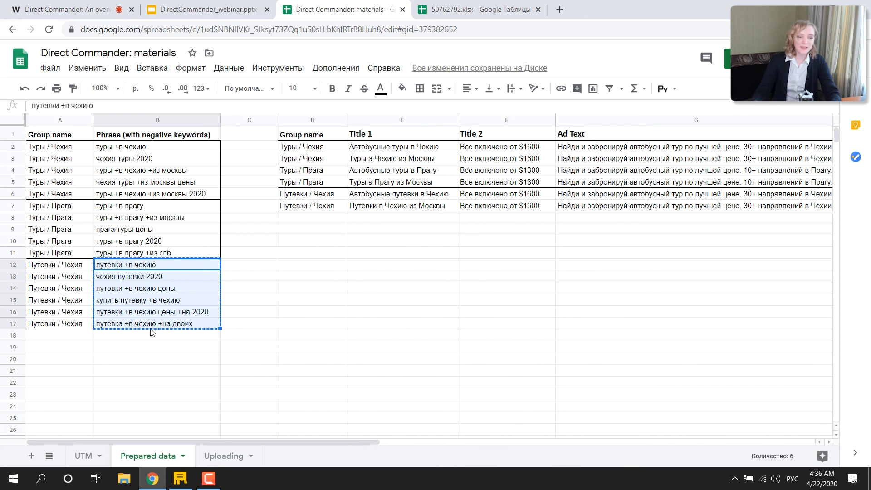
{"action": "left_click", "coordinate": [218, 456]}
{"action": "left_click", "coordinate": [204, 312]}
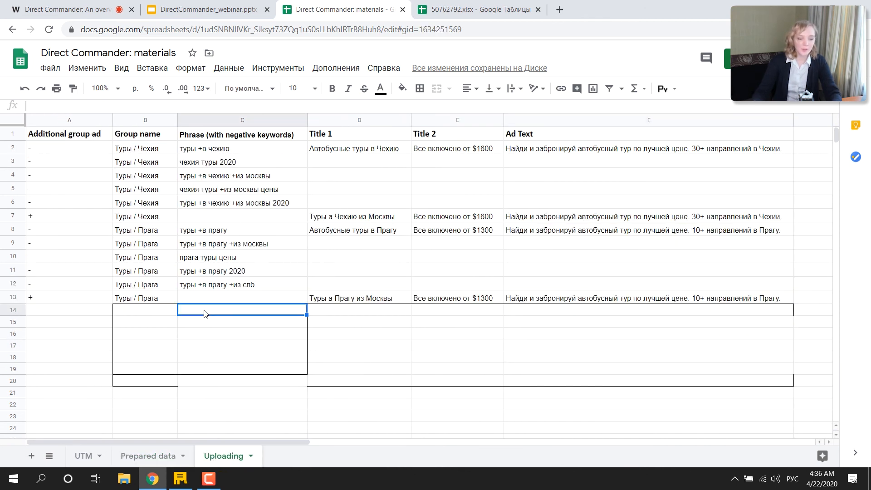
{"action": "key", "text": "ctrl+v"}
Step: Copy the six Путевки / Чехия group names from Prepared data into the Group name column of Uploading, starting at B14
{"action": "left_click", "coordinate": [148, 457]}
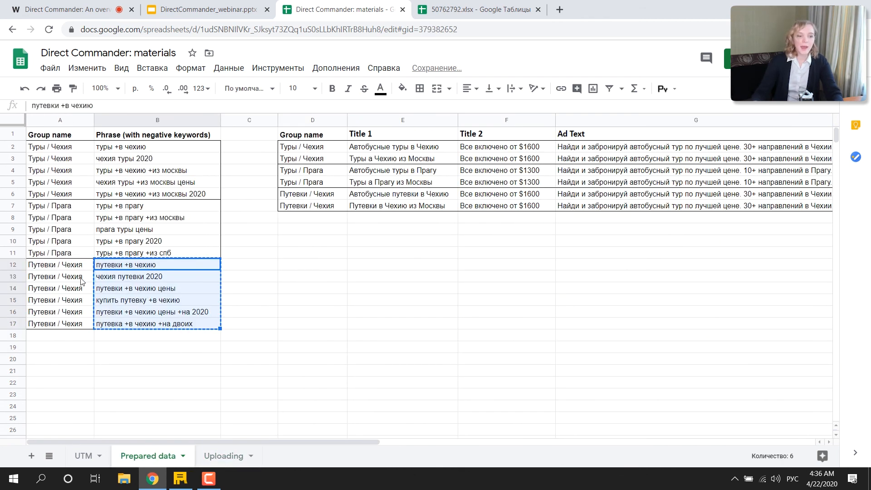
{"action": "left_click_drag", "start_coordinate": [76, 269], "coordinate": [74, 324]}
{"action": "key", "text": "ctrl+c"}
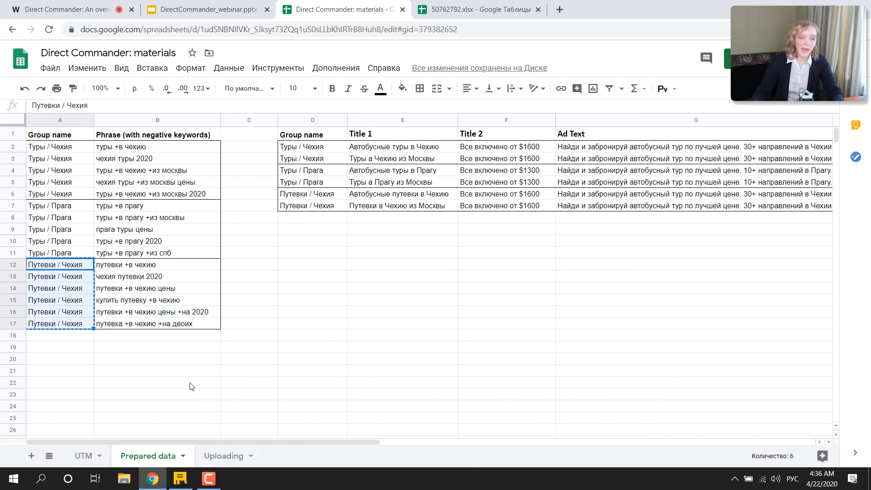
{"action": "left_click", "coordinate": [215, 452]}
{"action": "left_click", "coordinate": [160, 314]}
{"action": "key", "text": "ctrl+v"}
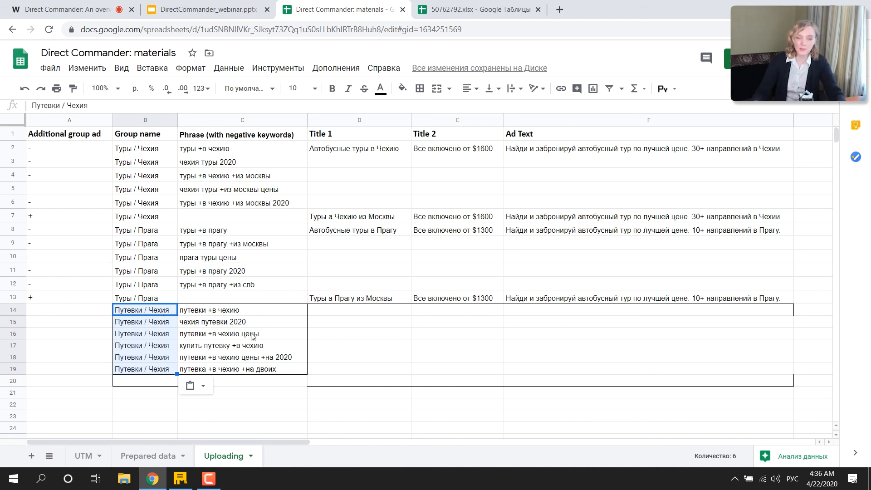
Step: Copy Title 1, Title 2 and Ad Text of the "Автобусные путевки в Чехию" ad from Prepared data into D14:F14 of Uploading
{"action": "left_click", "coordinate": [147, 456]}
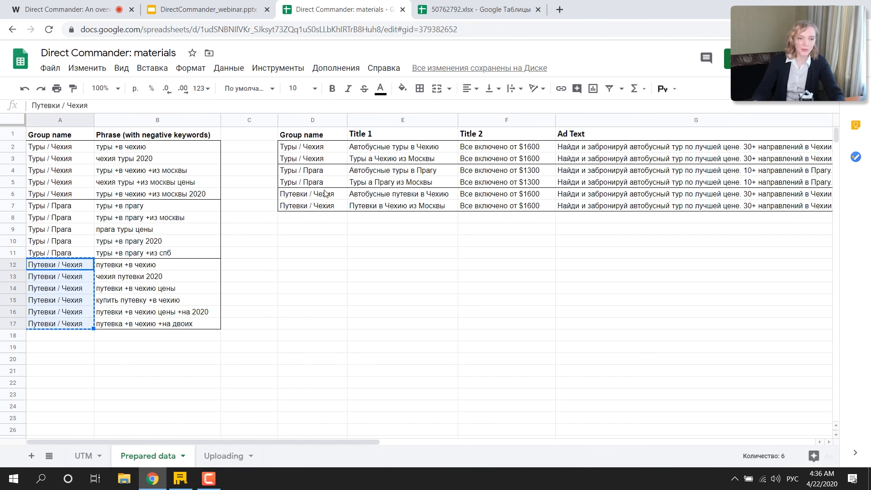
{"action": "left_click", "coordinate": [478, 196]}
{"action": "left_click", "coordinate": [435, 197]}
{"action": "key", "text": "shift+Right"}
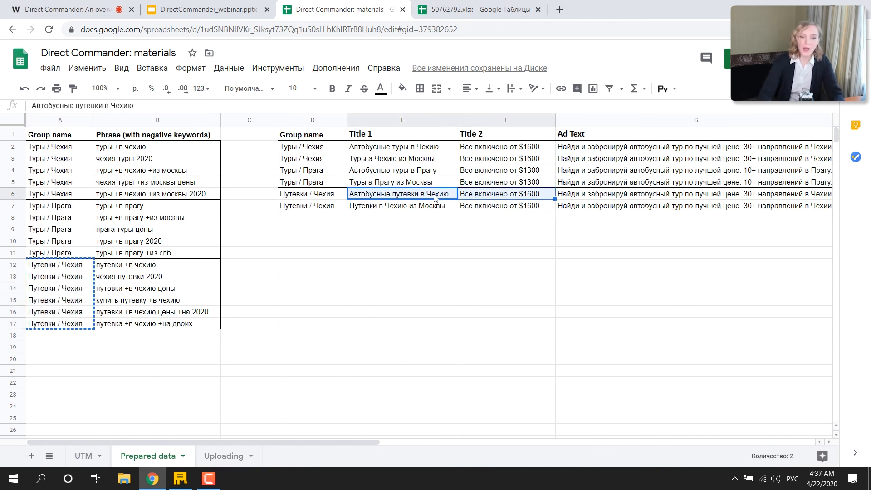
{"action": "key", "text": "shift+Right"}
{"action": "key", "text": "ctrl+c"}
{"action": "left_click", "coordinate": [224, 456]}
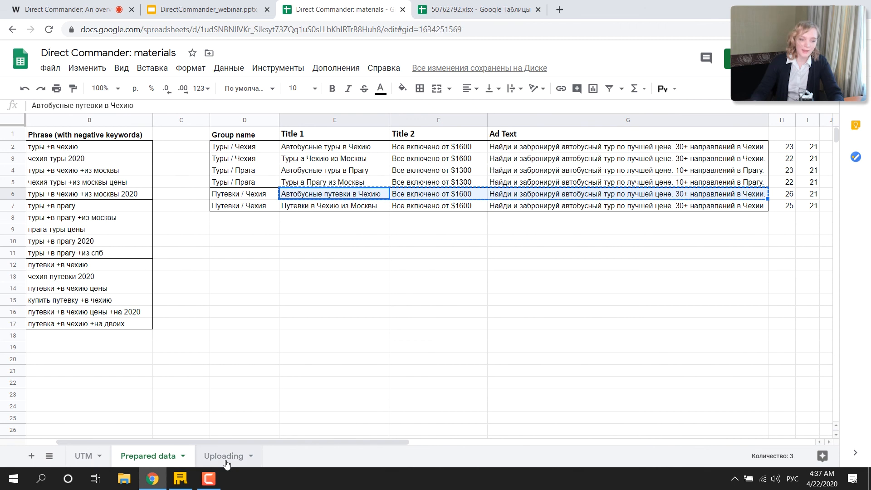
{"action": "left_click", "coordinate": [334, 316]}
{"action": "key", "text": "ctrl+v"}
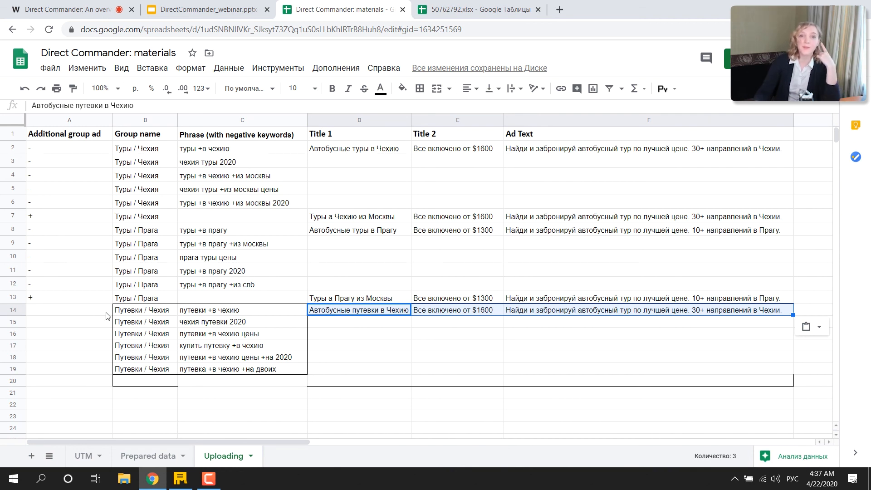
Step: Fill the Additional group ad column with "-" for rows 14–19 by reusing an existing mark from above
{"action": "left_click", "coordinate": [48, 245]}
{"action": "key", "text": "ctrl+c"}
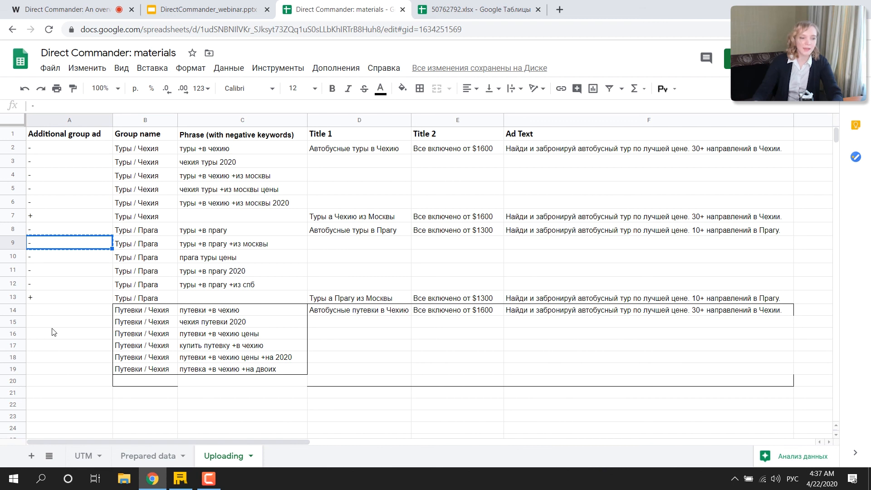
{"action": "left_click", "coordinate": [51, 313]}
{"action": "key", "text": "ctrl+v"}
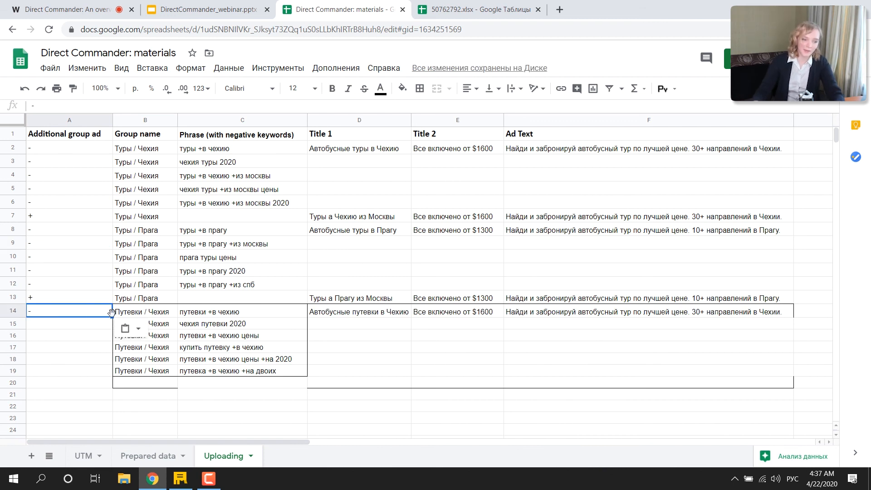
{"action": "left_click_drag", "start_coordinate": [112, 316], "coordinate": [109, 371]}
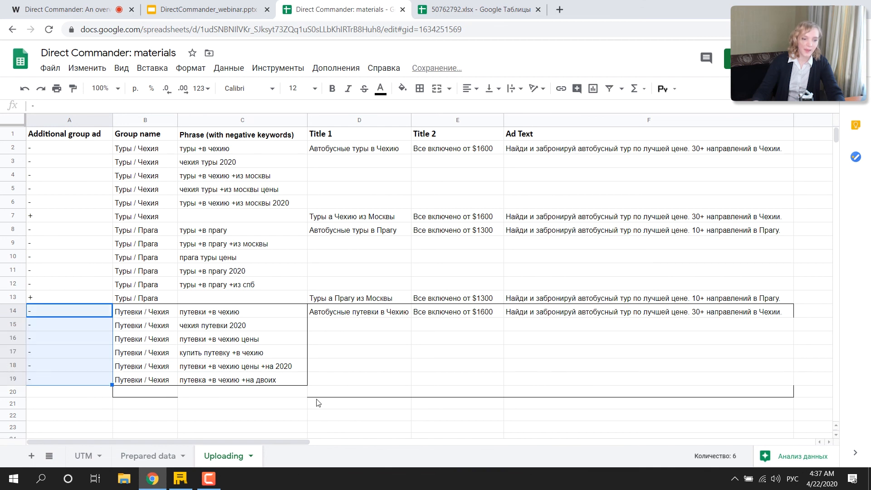
{"action": "left_click", "coordinate": [282, 393]}
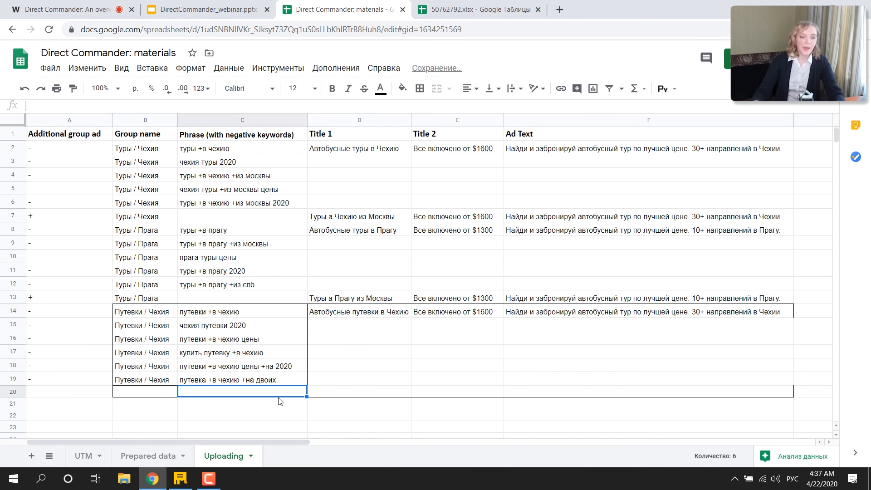
Step: Copy Title 1, Title 2 and Ad Text of the "Путевки в Чехию из Москвы" ad from Prepared data into D20:F20 of Uploading
{"action": "left_click", "coordinate": [157, 455]}
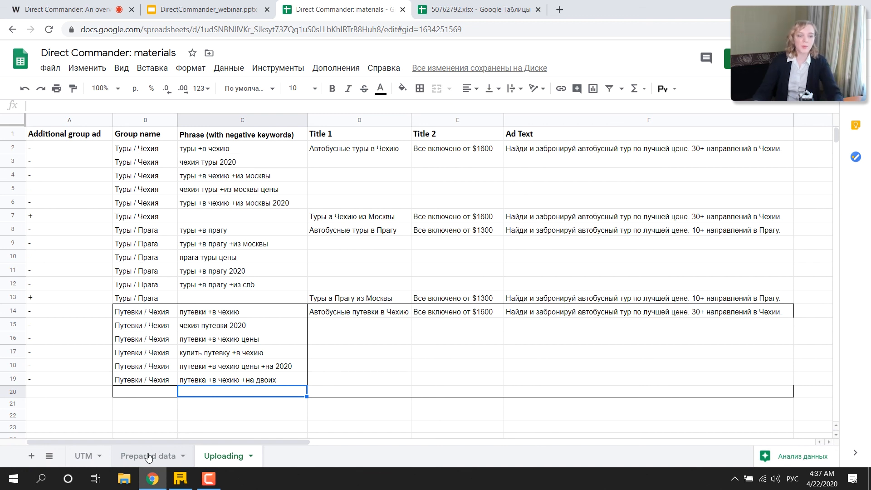
{"action": "left_click", "coordinate": [334, 204]}
{"action": "key", "text": "shift+Right"}
{"action": "key", "text": "shift+Right"}
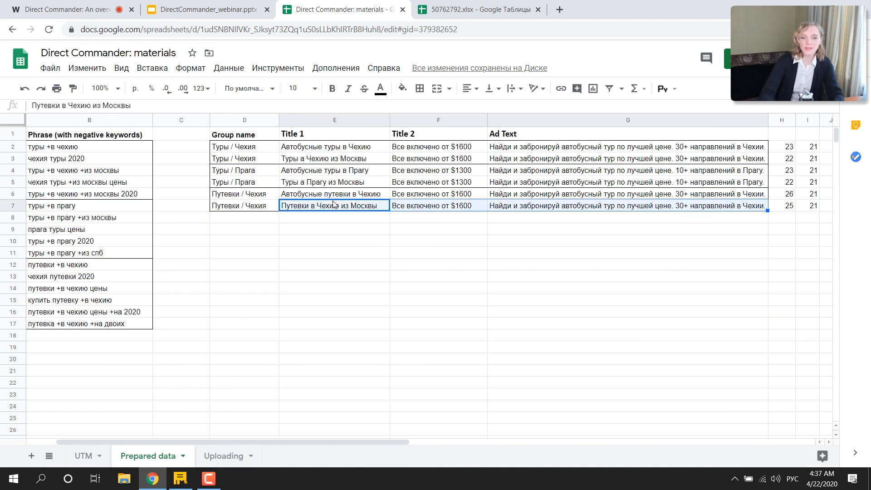
{"action": "key", "text": "ctrl+c"}
{"action": "left_click", "coordinate": [228, 456]}
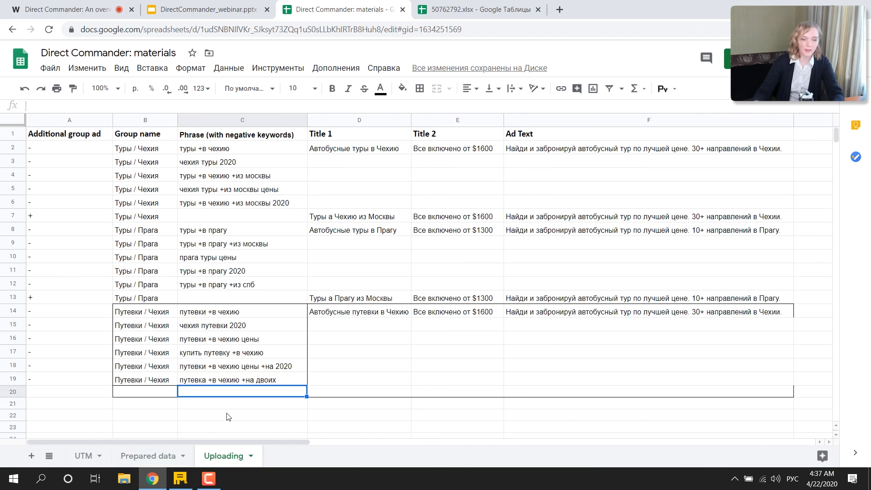
{"action": "left_click", "coordinate": [334, 396]}
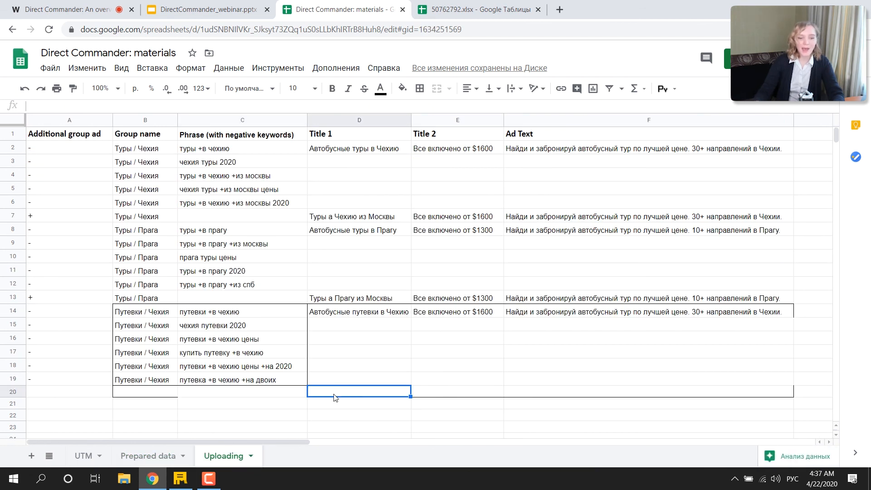
{"action": "key", "text": "ctrl+v"}
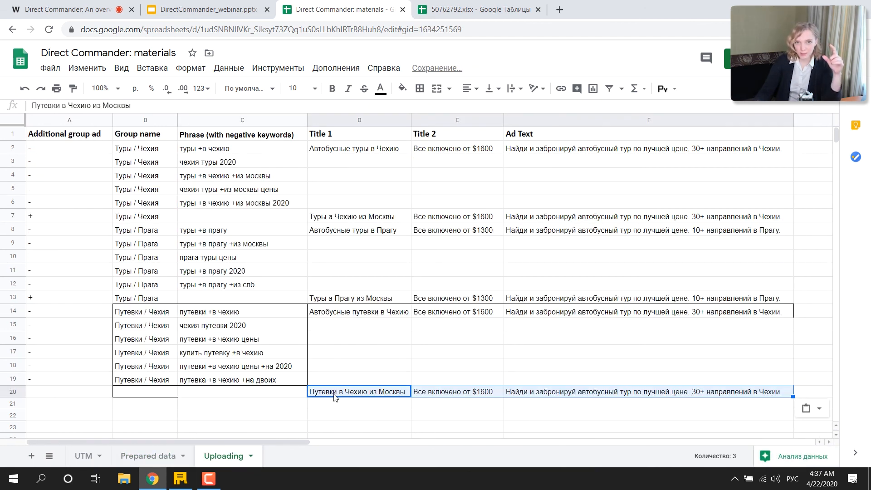
Step: Mark row 20 with "+" as an additional group ad and copy the group name Путевки / Чехия into B20
{"action": "left_click", "coordinate": [39, 300]}
{"action": "key", "text": "ctrl+c"}
{"action": "left_click", "coordinate": [78, 391]}
{"action": "key", "text": "ctrl+v"}
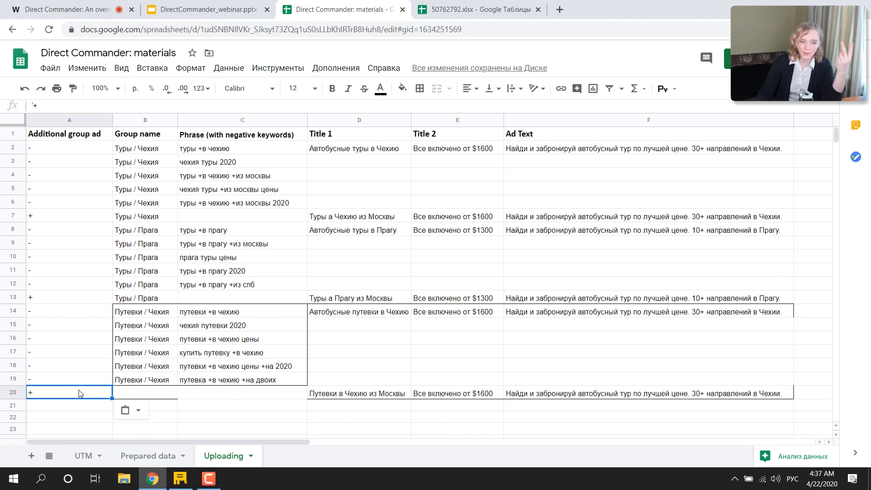
{"action": "left_click", "coordinate": [152, 380]}
{"action": "key", "text": "ctrl+c"}
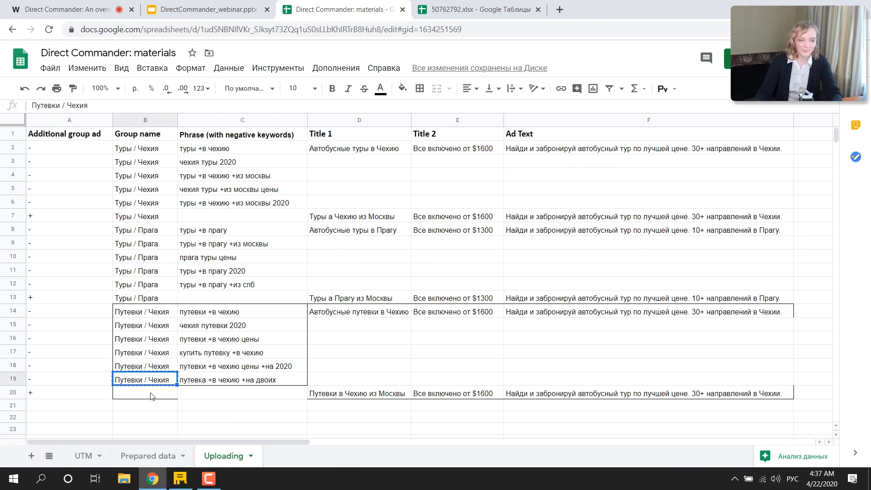
{"action": "left_click", "coordinate": [153, 396]}
{"action": "key", "text": "ctrl+v"}
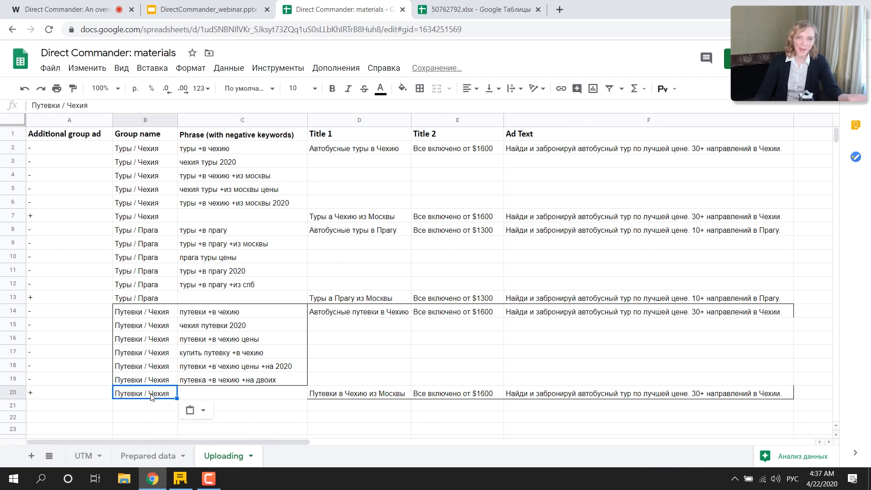
Step: Copy the whole prepared table A1:F20 of Uploading, headers included, and switch to Direct Commander
{"action": "left_click", "coordinate": [715, 395]}
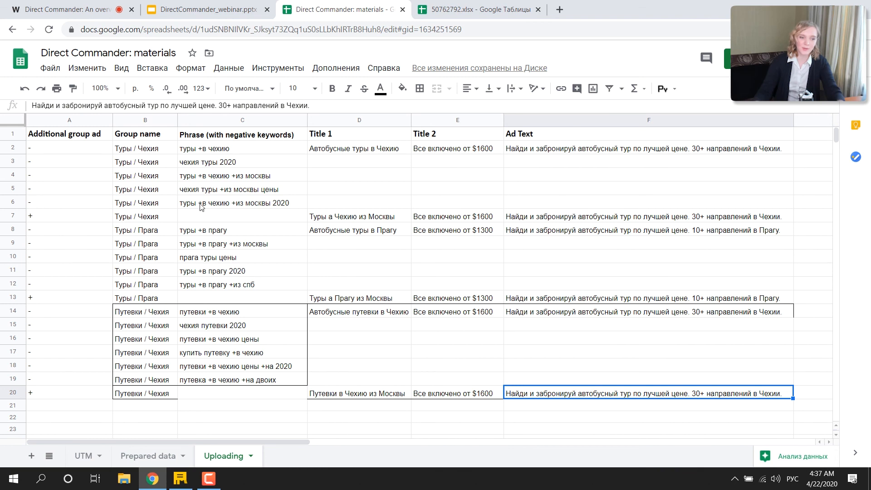
{"action": "left_click", "coordinate": [54, 137], "text": "shift"}
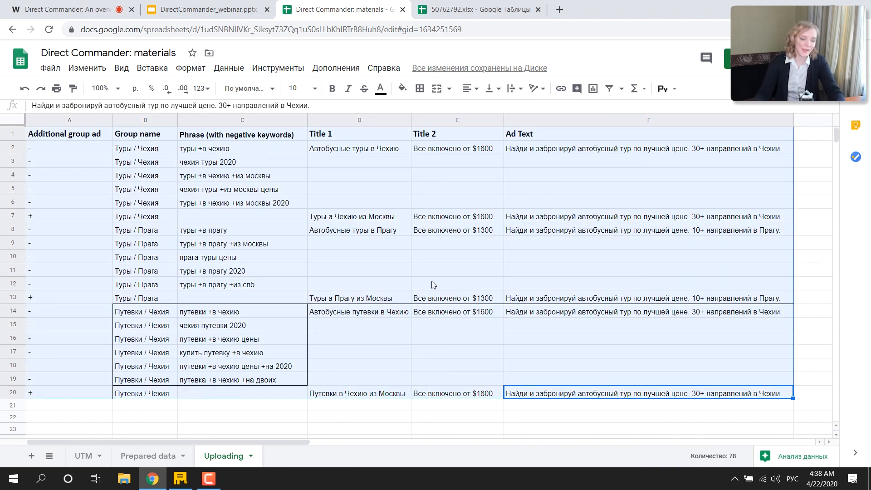
{"action": "key", "text": "ctrl+c"}
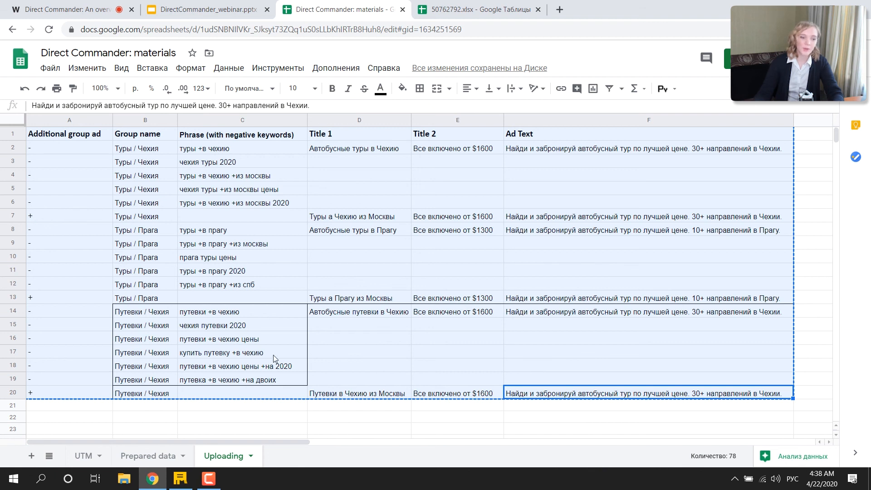
{"action": "left_click", "coordinate": [177, 480]}
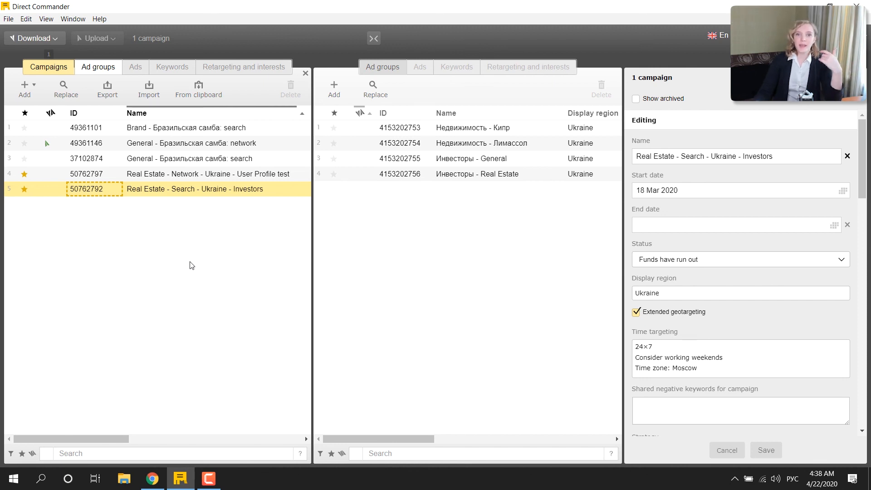
Step: Import the copied table from the clipboard as a new campaign and accept the import results
{"action": "left_click", "coordinate": [154, 93]}
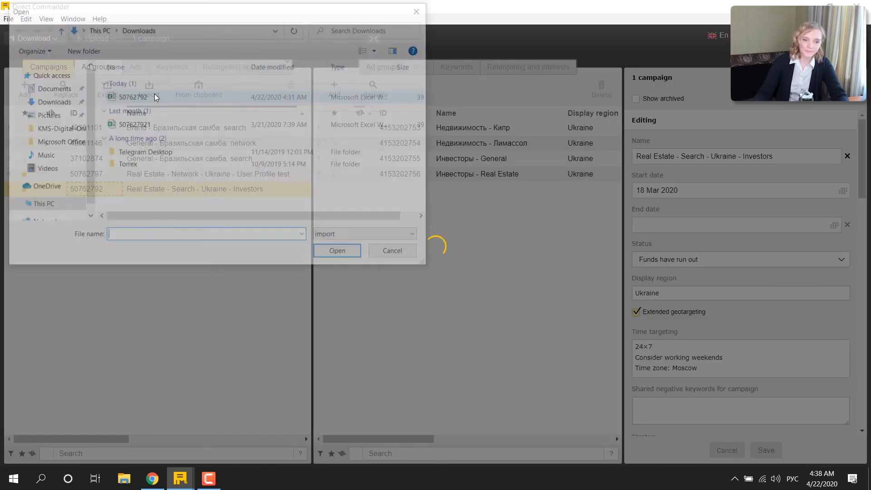
{"action": "left_click", "coordinate": [395, 253]}
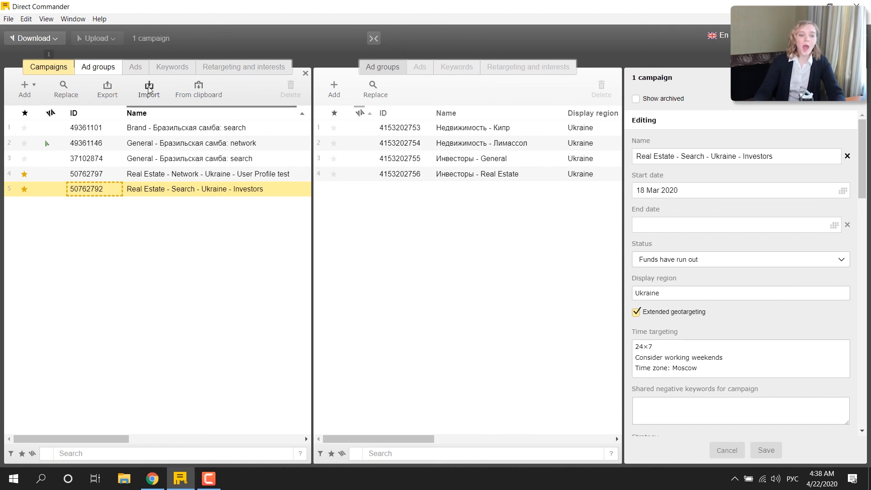
{"action": "left_click", "coordinate": [201, 93]}
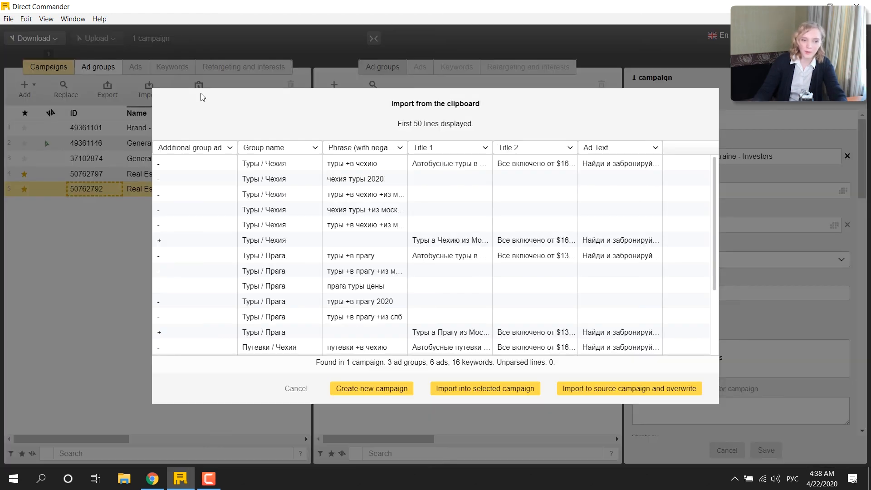
{"action": "left_click", "coordinate": [355, 393]}
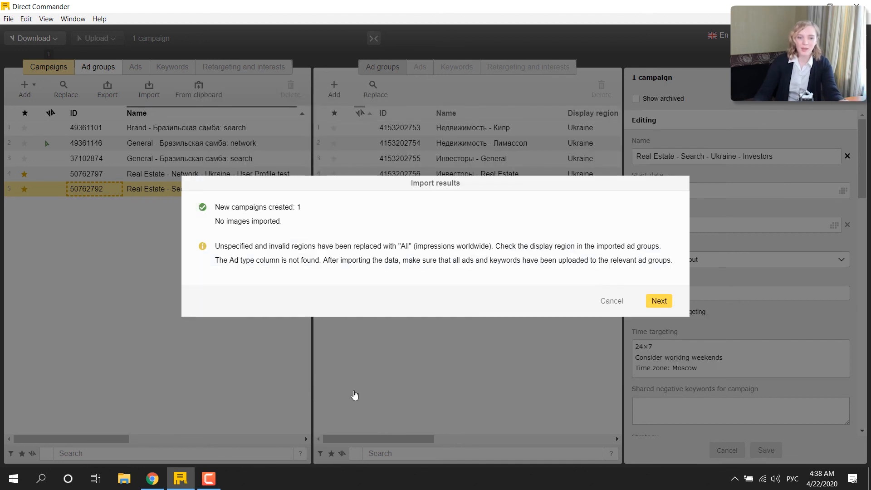
{"action": "left_click", "coordinate": [659, 301]}
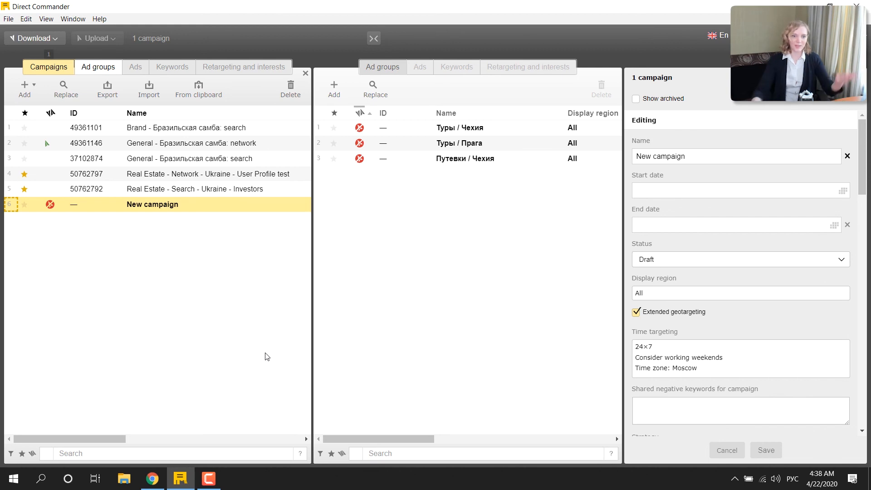
Step: Review the ads of the imported Путевки / Чехия group without the old Title 1 filter, and reselect the new campaign
{"action": "left_click", "coordinate": [463, 159]}
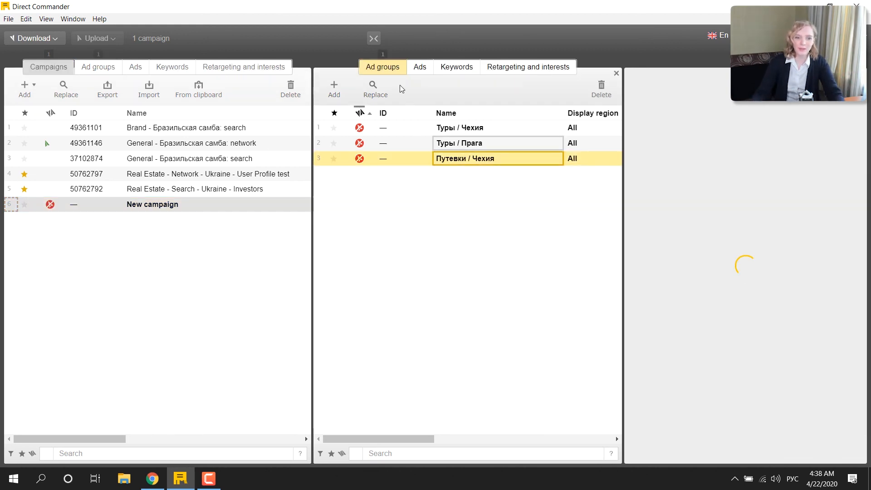
{"action": "left_click", "coordinate": [421, 66]}
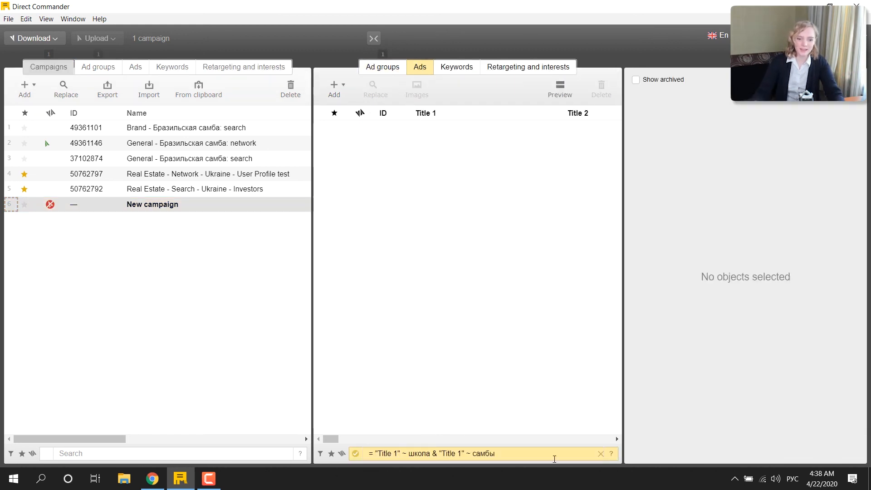
{"action": "left_click", "coordinate": [601, 454]}
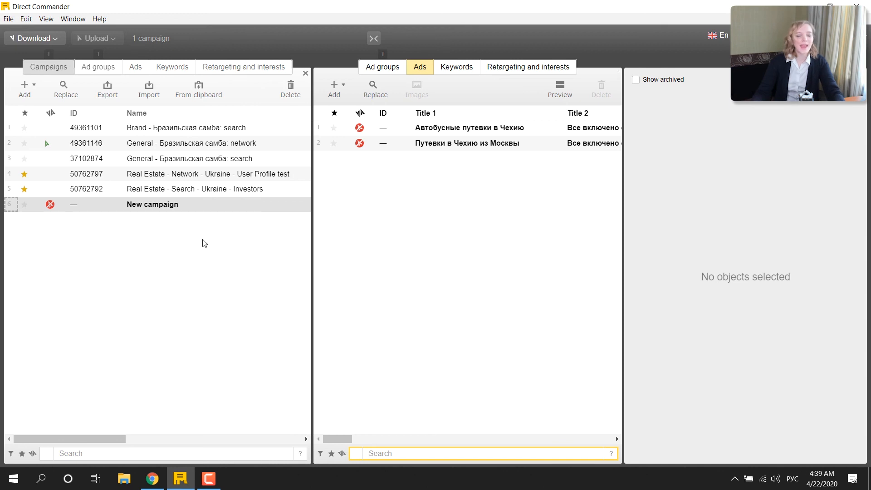
{"action": "left_click", "coordinate": [208, 210]}
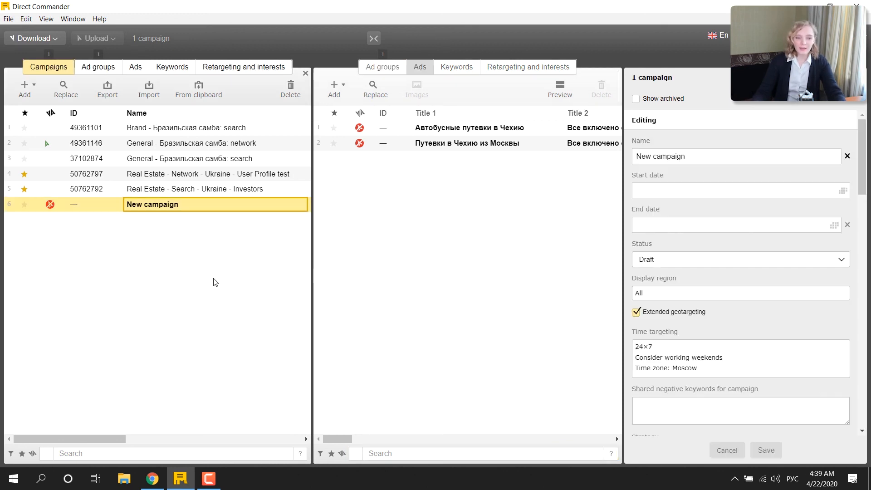
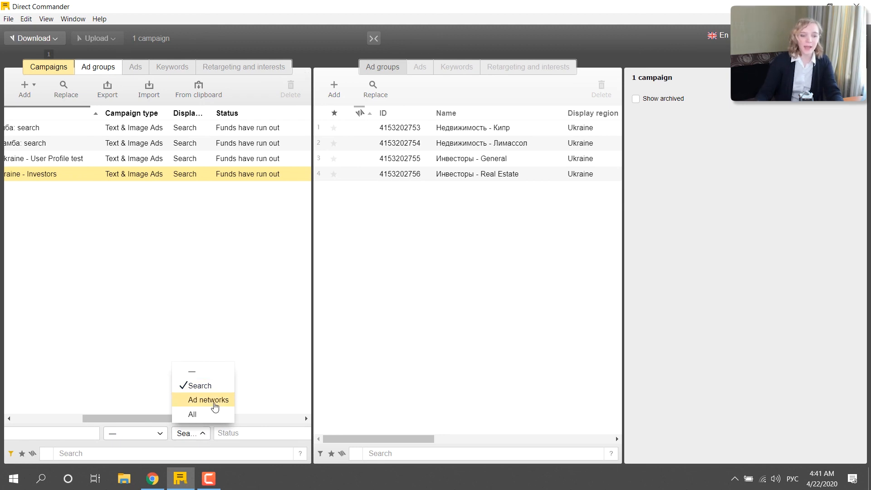
Step: Filter the campaign list to ad network campaigns and select General - Бразильская самба: network
{"action": "left_click", "coordinate": [211, 401]}
{"action": "left_click_drag", "start_coordinate": [185, 418], "coordinate": [14, 418]}
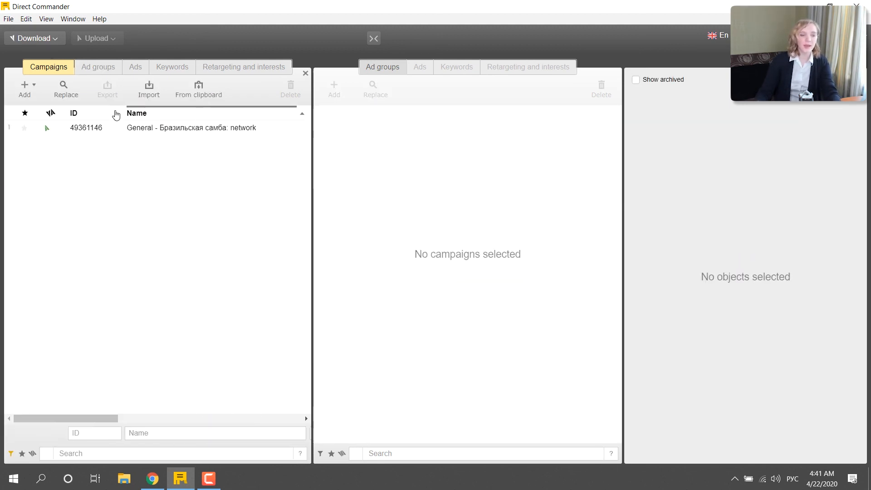
{"action": "double_click", "coordinate": [154, 130]}
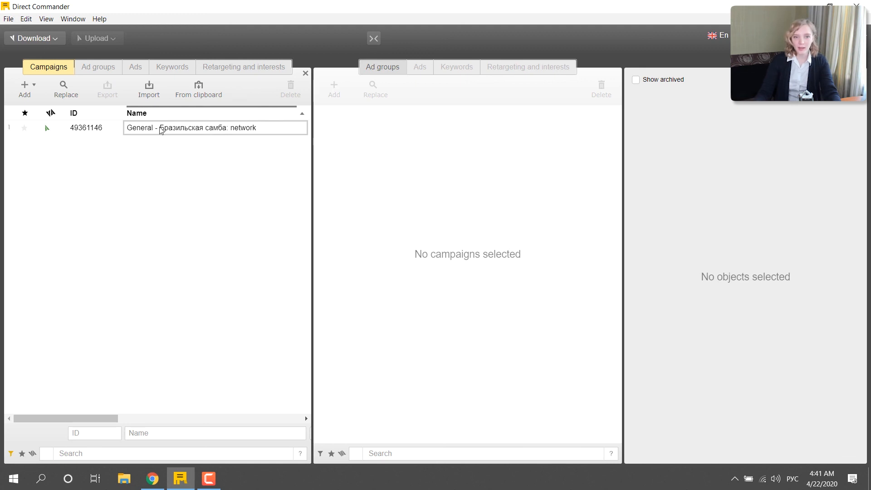
{"action": "left_click", "coordinate": [161, 130]}
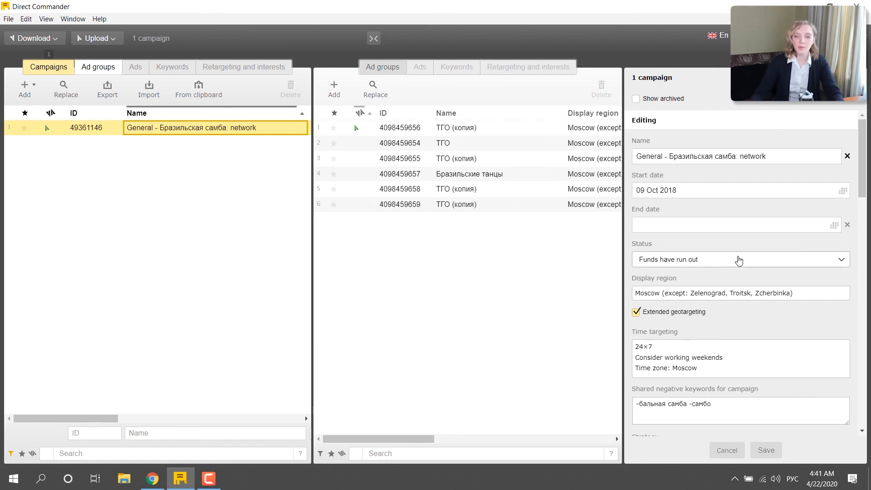
Step: Set the status of the selected network campaign to Resume and save the change
{"action": "left_click", "coordinate": [739, 260]}
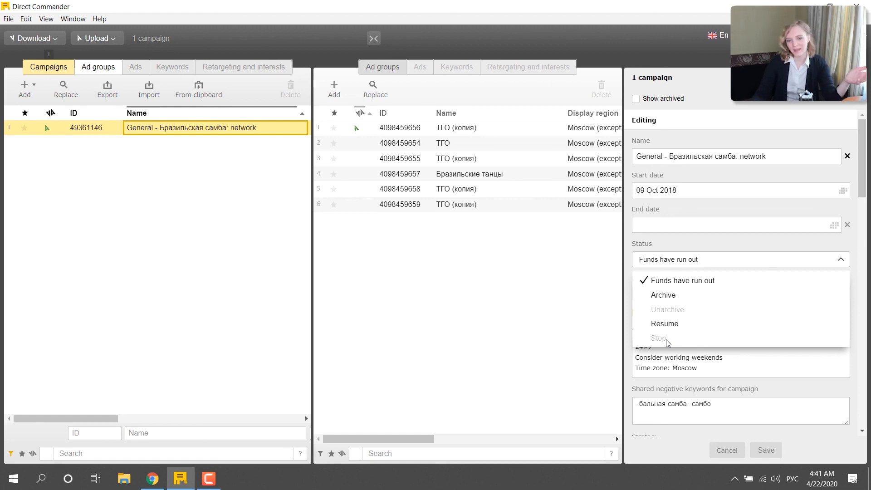
{"action": "left_click", "coordinate": [673, 325]}
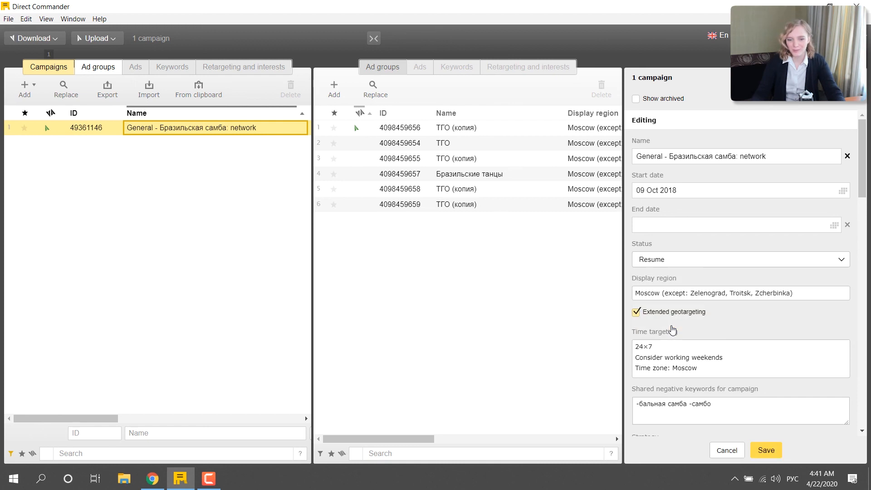
{"action": "left_click", "coordinate": [765, 451]}
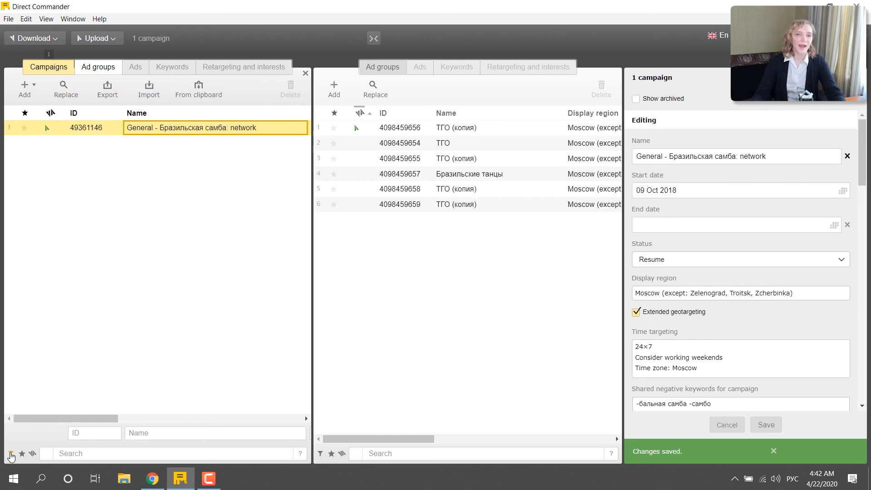
Step: Remove the campaign list filter and select all campaigns along with all of their ad groups
{"action": "left_click", "coordinate": [11, 453]}
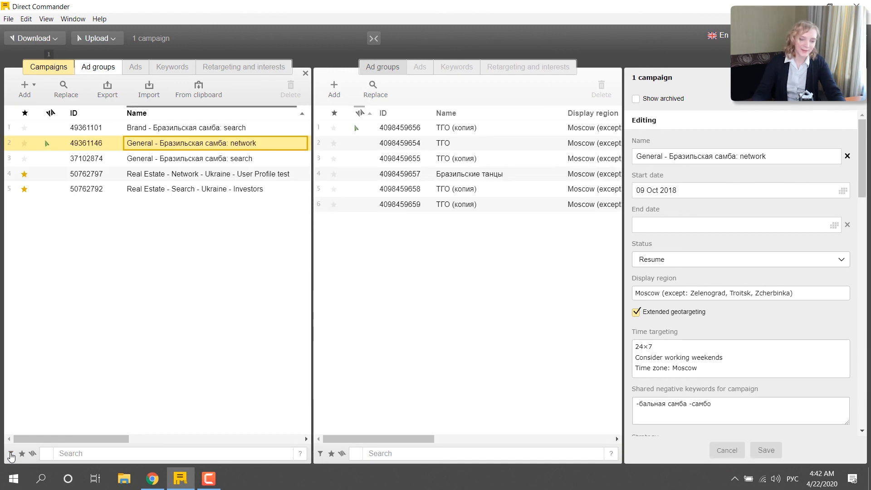
{"action": "key", "text": "ctrl+a"}
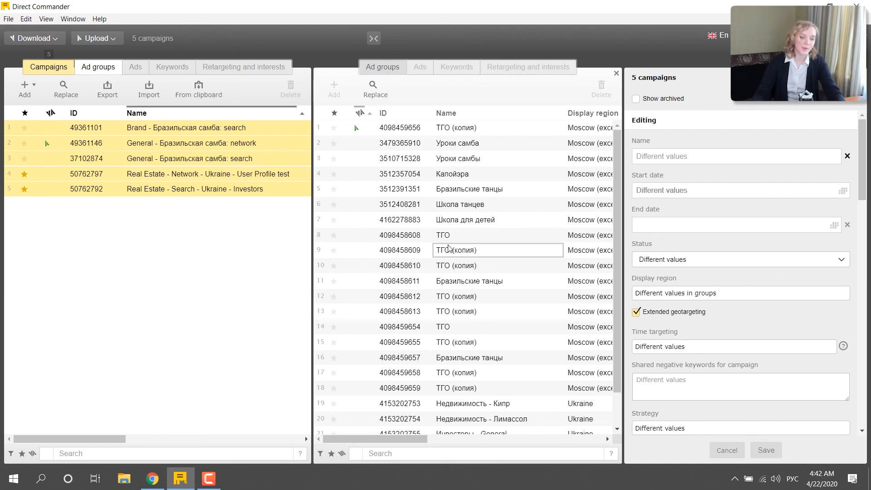
{"action": "left_click", "coordinate": [98, 66]}
{"action": "left_click", "coordinate": [141, 221]}
{"action": "key", "text": "ctrl+a"}
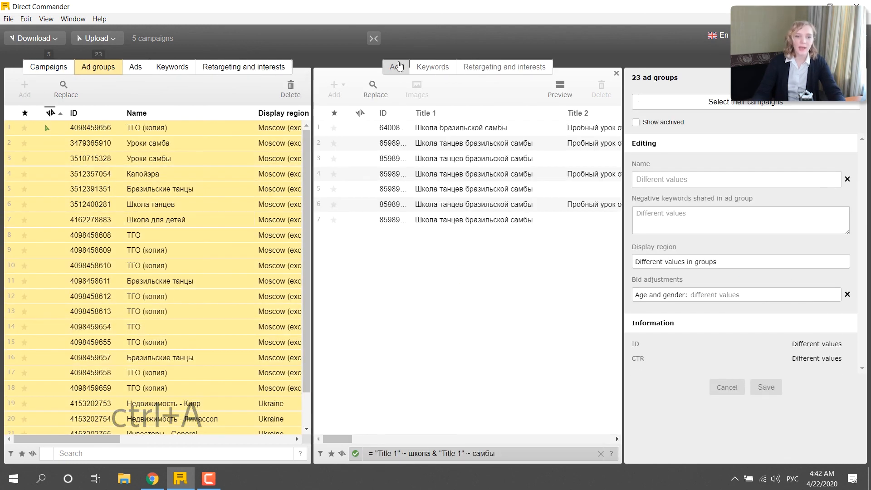
Step: Replace the old ad filter with a search for "школа" and select all matching ads
{"action": "left_click", "coordinate": [611, 455]}
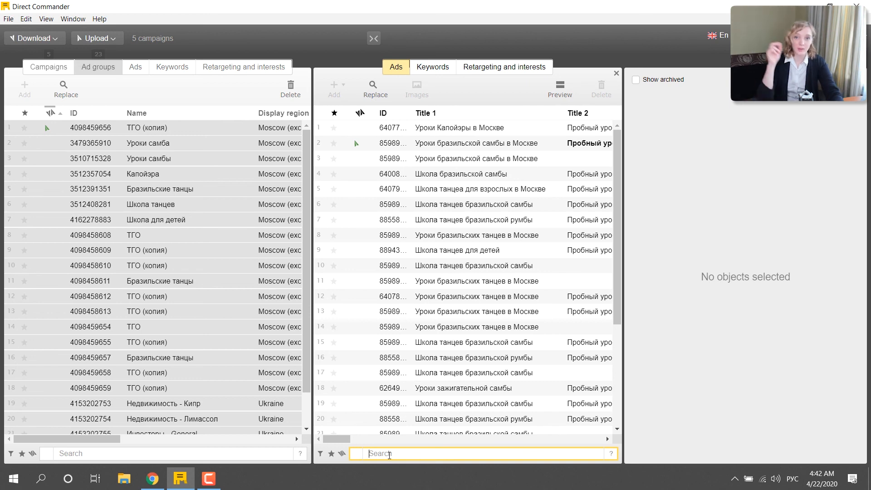
{"action": "type", "text": "школа"}
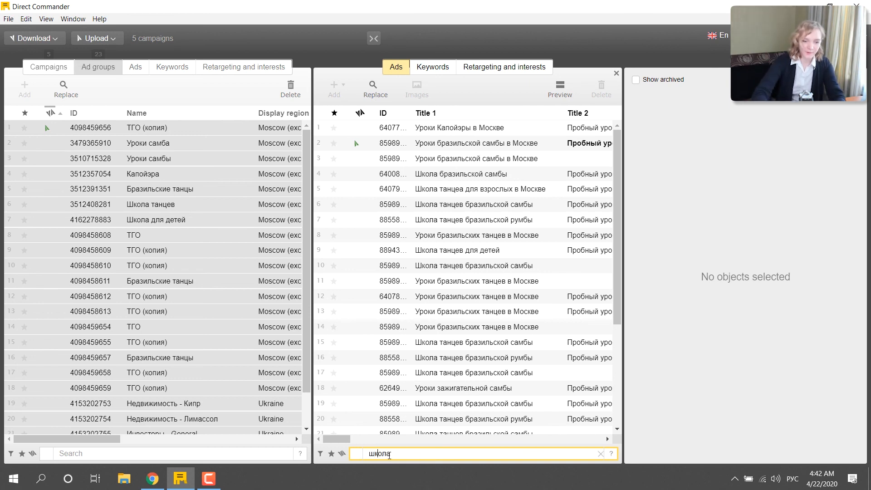
{"action": "key", "text": "Return"}
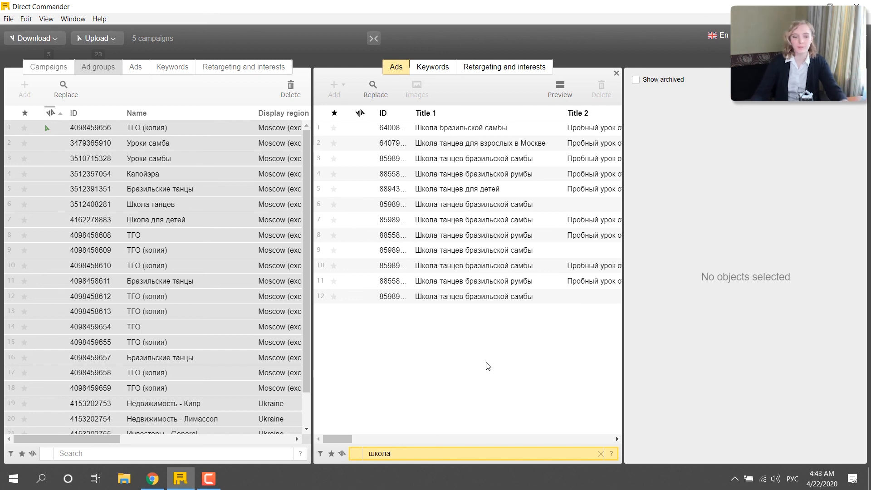
{"action": "key", "text": "ctrl+a"}
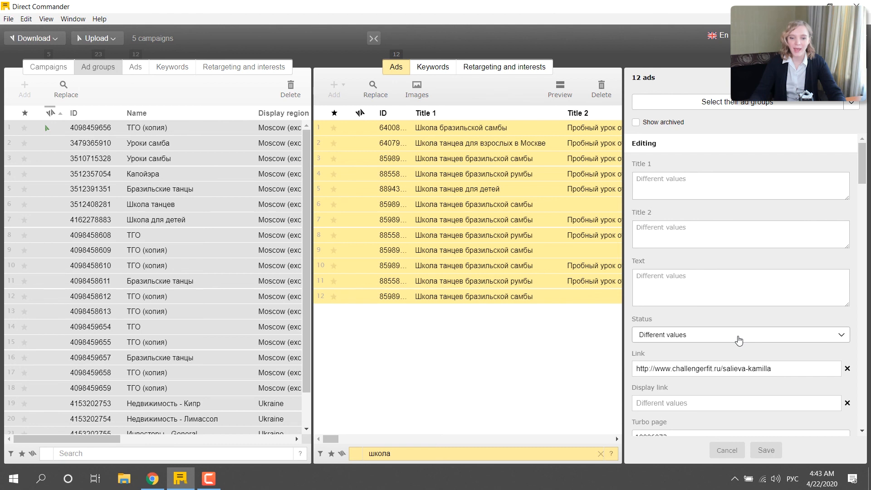
Step: Set the status of the selected "школа" ads to Stop and save the change
{"action": "scroll", "coordinate": [739, 340], "scroll_direction": "down", "scroll_amount": 1}
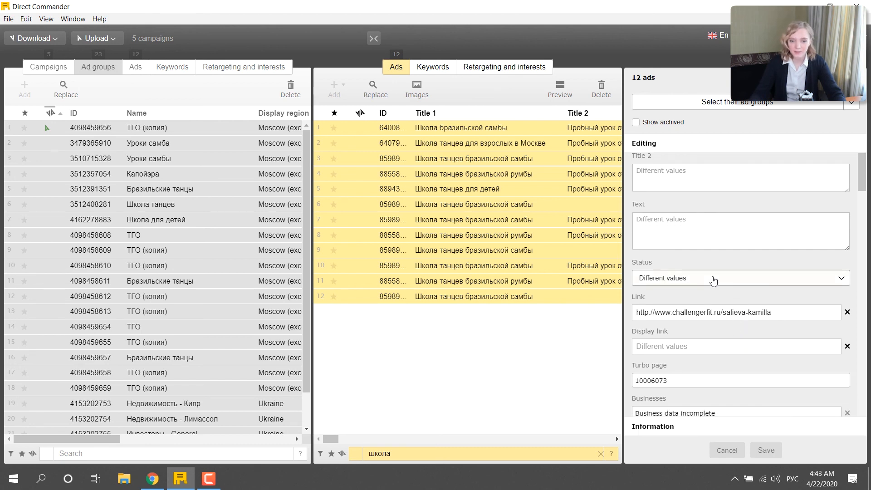
{"action": "left_click", "coordinate": [714, 281]}
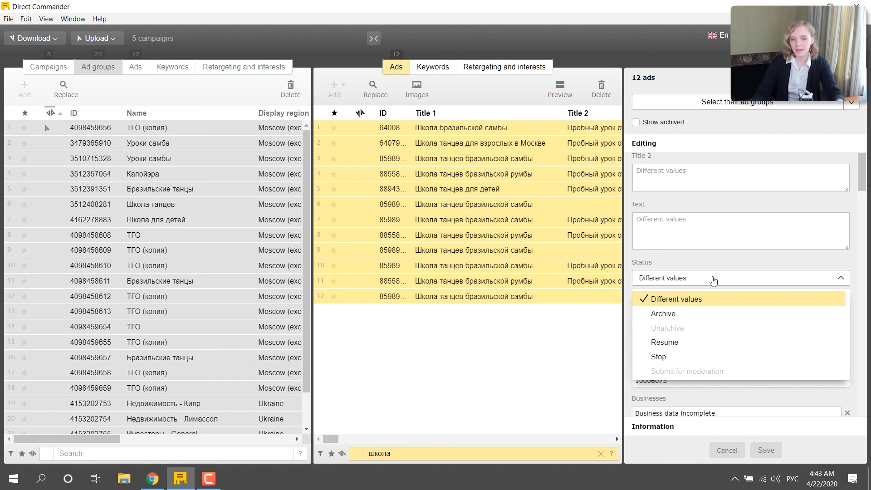
{"action": "left_click", "coordinate": [705, 357]}
{"action": "left_click", "coordinate": [767, 450]}
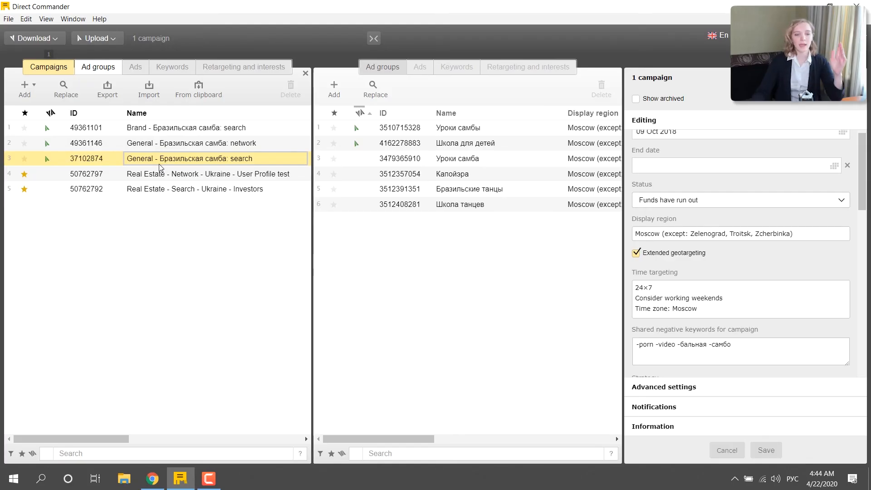
Step: Select the network and search "General - Бразильская самба" campaigns together and widen the editing pane
{"action": "left_click", "coordinate": [159, 164]}
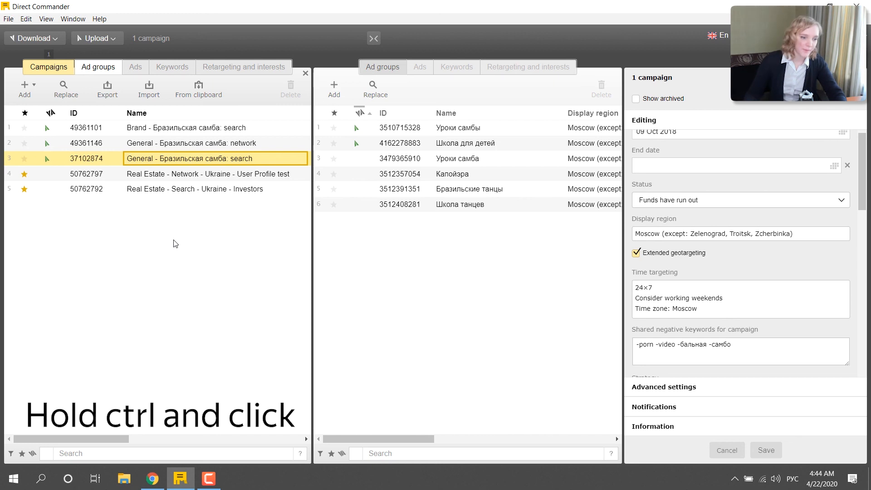
{"action": "left_click", "coordinate": [153, 143], "text": "ctrl"}
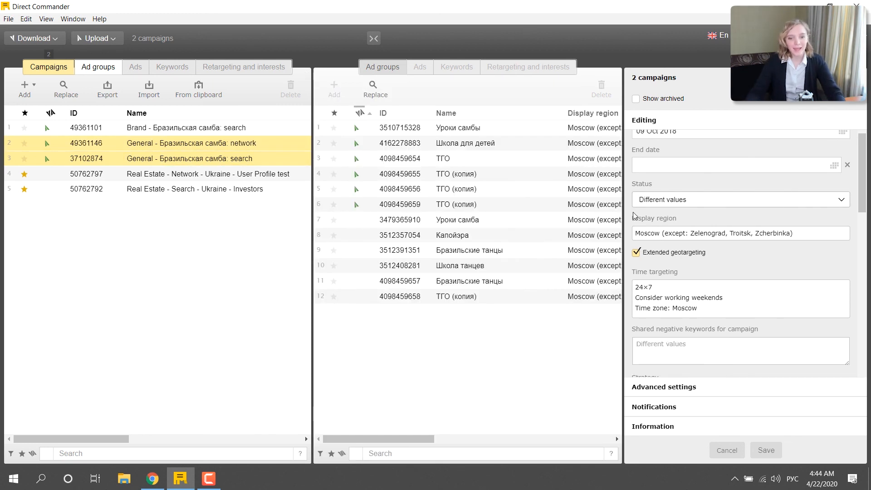
{"action": "left_click_drag", "start_coordinate": [623, 220], "coordinate": [519, 220]}
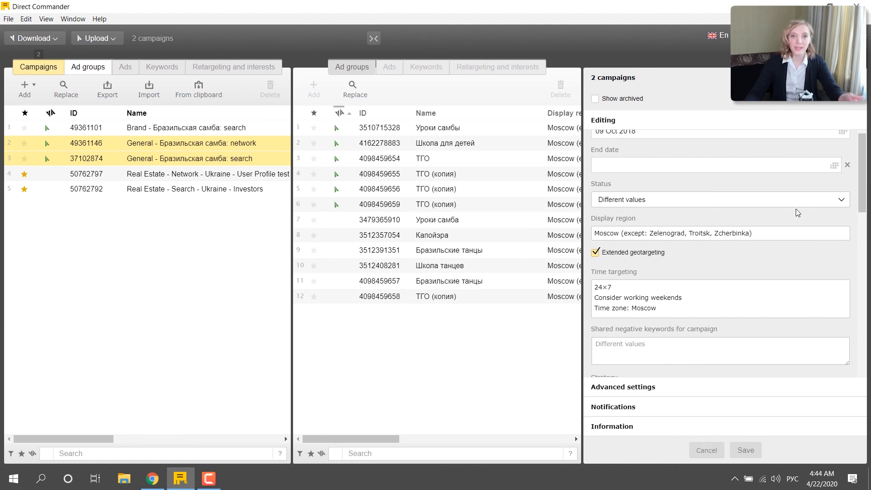
Step: Add a mobile bid adjustment of 20% for all smartphones to the two selected campaigns and save the change
{"action": "scroll", "coordinate": [796, 210], "scroll_direction": "down", "scroll_amount": 1}
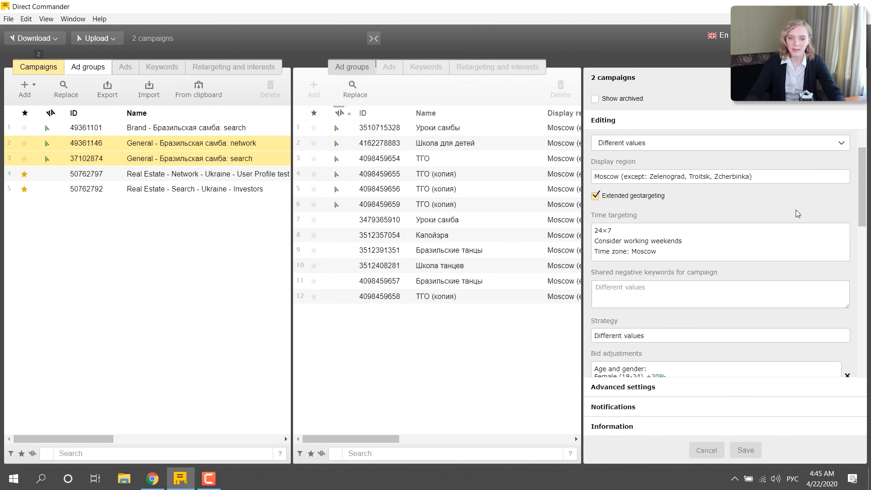
{"action": "scroll", "coordinate": [706, 221], "scroll_direction": "down", "scroll_amount": 1}
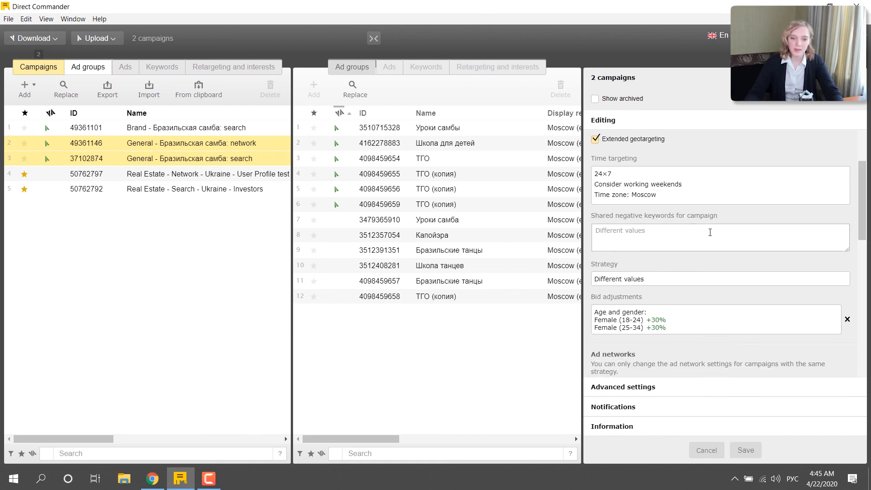
{"action": "scroll", "coordinate": [706, 222], "scroll_direction": "down", "scroll_amount": 1}
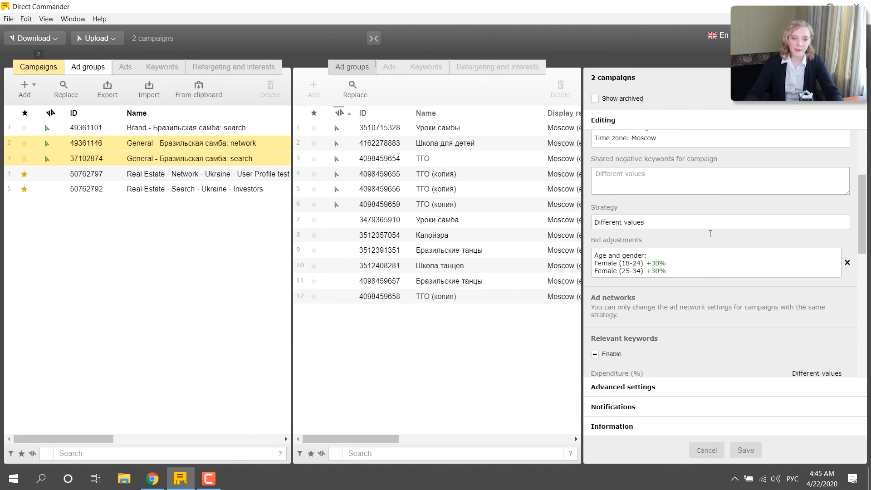
{"action": "left_click", "coordinate": [696, 269]}
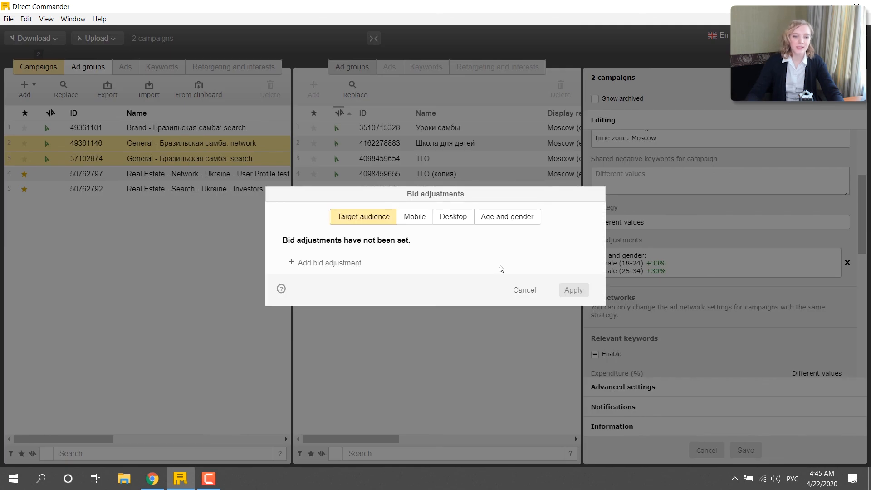
{"action": "left_click", "coordinate": [425, 222]}
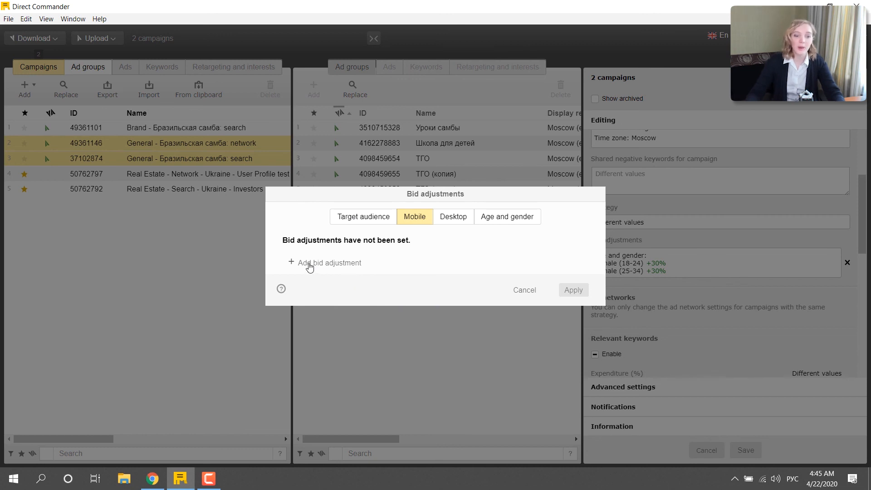
{"action": "left_click", "coordinate": [310, 265]}
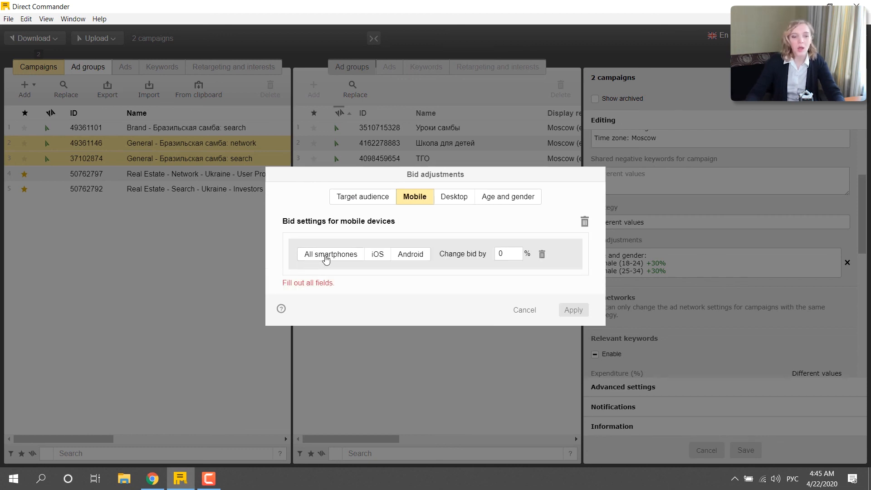
{"action": "left_click", "coordinate": [326, 260]}
{"action": "left_click", "coordinate": [508, 259]}
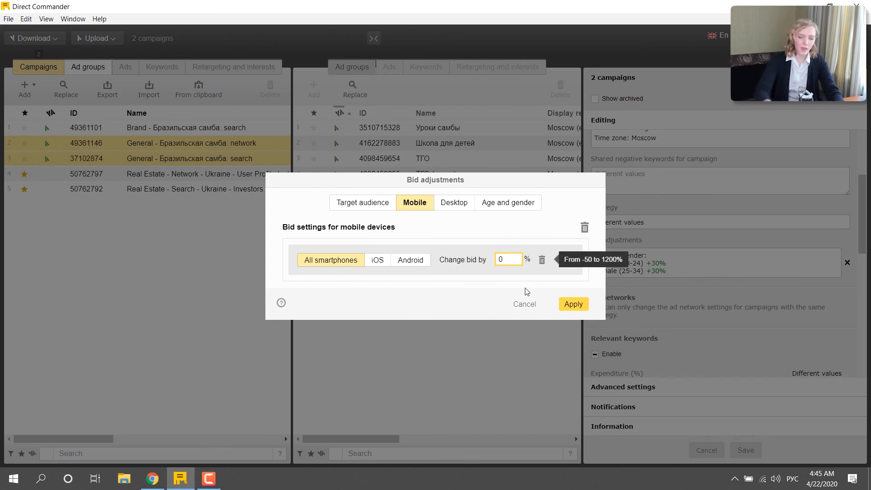
{"action": "key", "text": "BackSpace"}
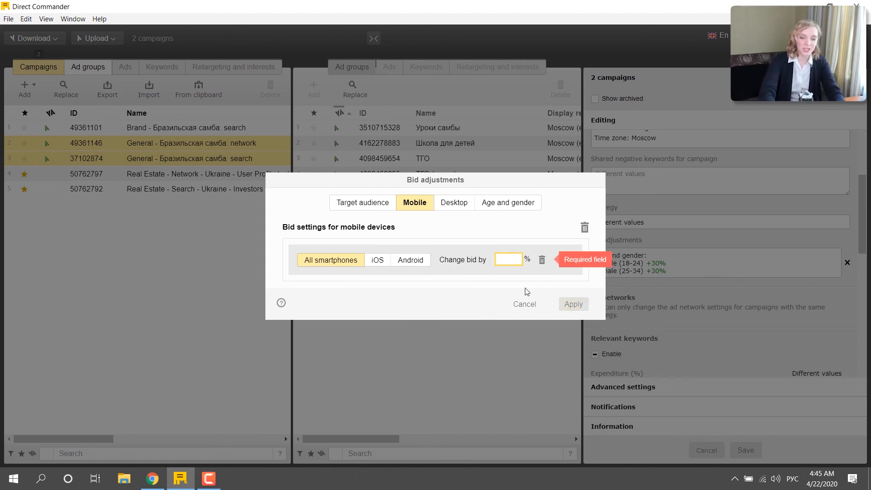
{"action": "type", "text": "20"}
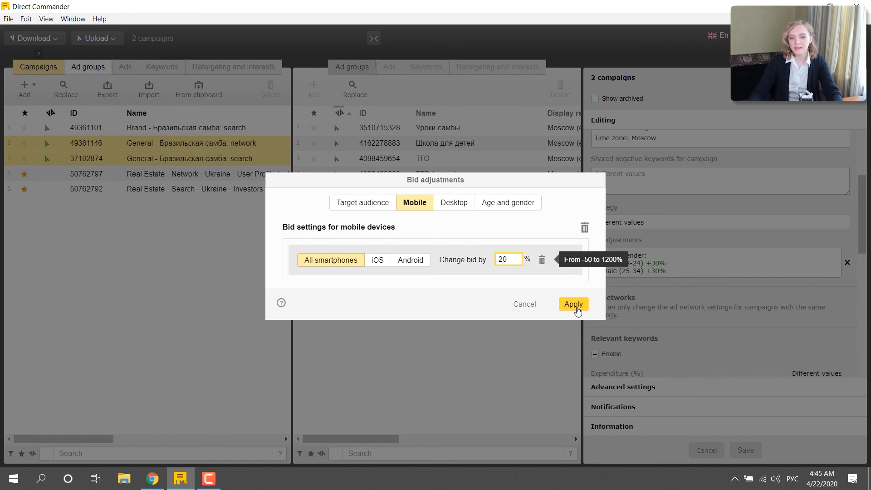
{"action": "left_click", "coordinate": [575, 305]}
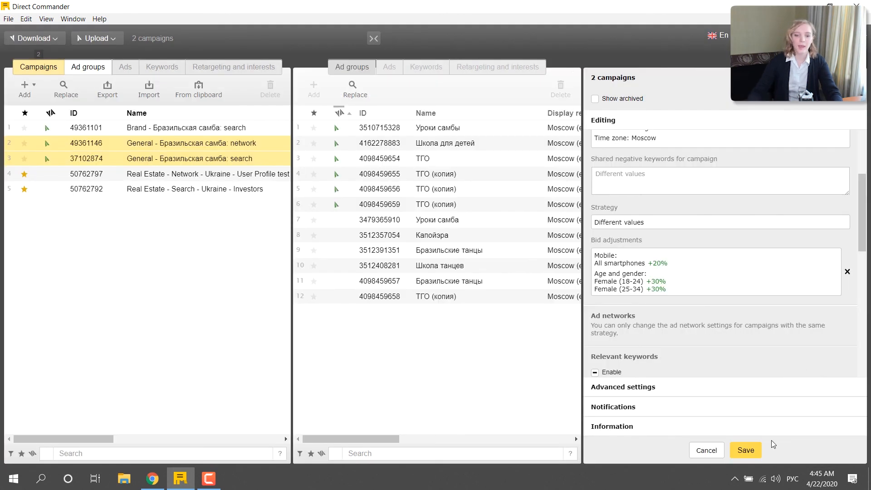
{"action": "left_click", "coordinate": [746, 451]}
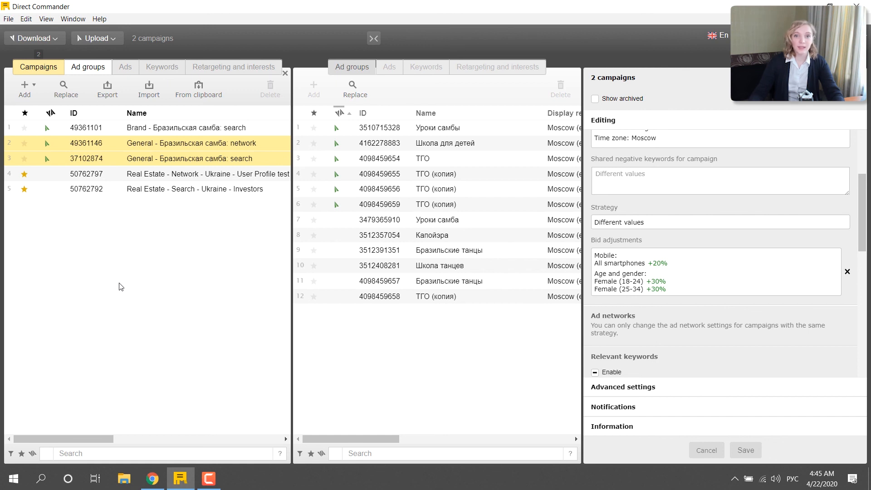
Step: Select all campaigns and review their shared advanced settings, including the Yandex.Metrica tags
{"action": "key", "text": "ctrl+a"}
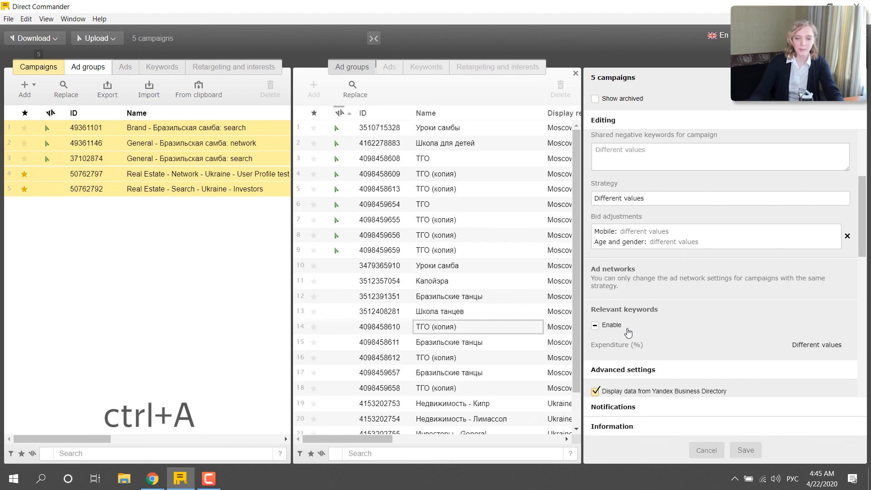
{"action": "scroll", "coordinate": [706, 268], "scroll_direction": "down", "scroll_amount": 8}
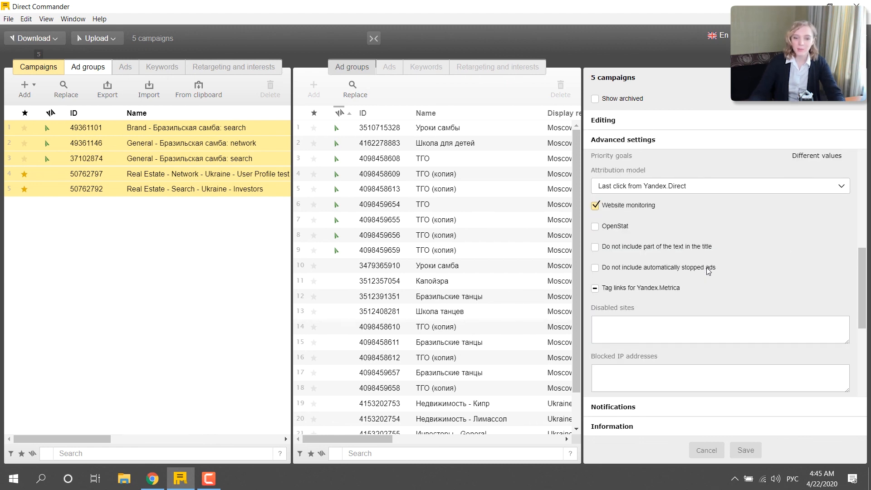
{"action": "scroll", "coordinate": [706, 268], "scroll_direction": "up", "scroll_amount": 5}
{"action": "scroll", "coordinate": [706, 268], "scroll_direction": "down", "scroll_amount": 3}
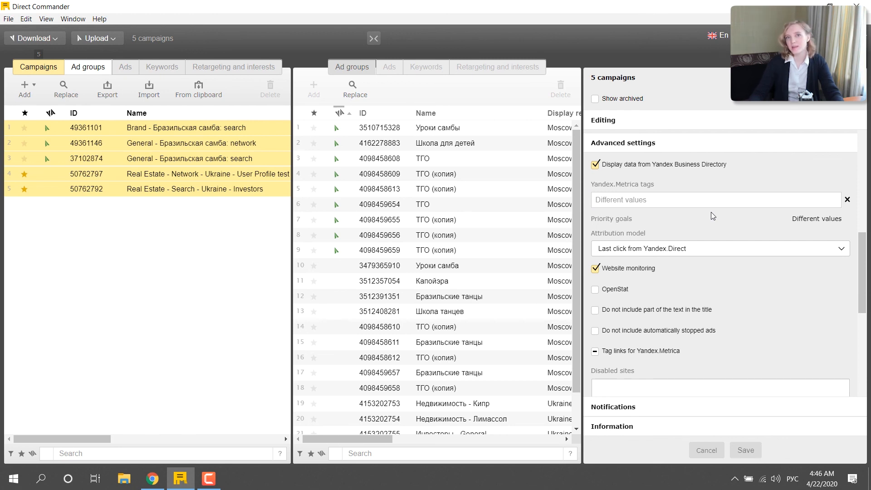
Step: Copy the Yandex.Metrica tag from the "Real Estate - Network - Ukraine - User Profile test" campaign
{"action": "left_click", "coordinate": [200, 159]}
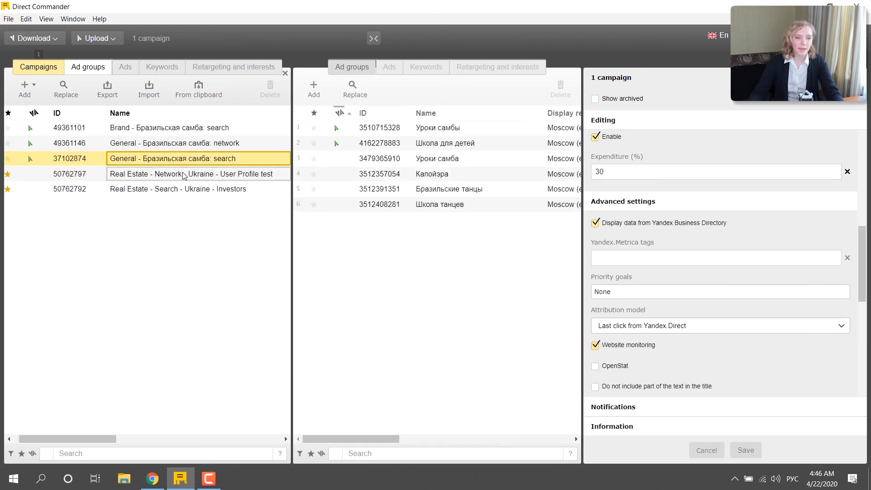
{"action": "left_click", "coordinate": [184, 175]}
{"action": "double_click", "coordinate": [663, 222]}
{"action": "key", "text": "ctrl+c"}
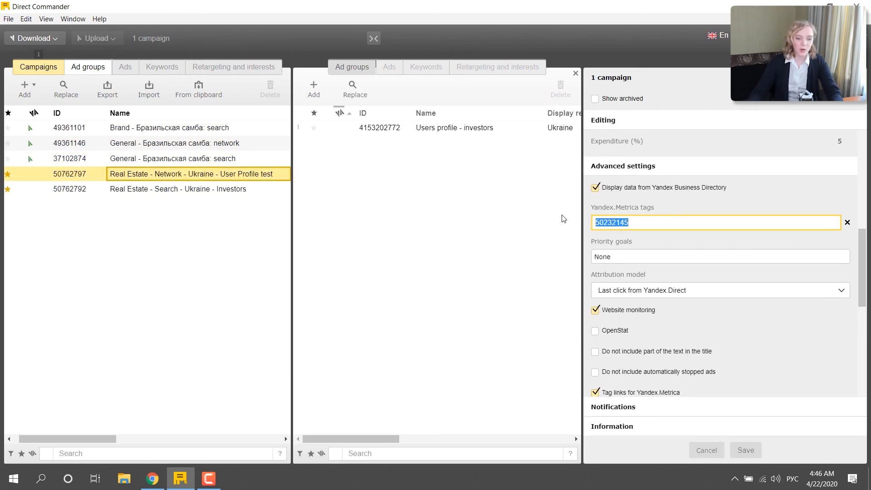
Step: Apply the copied Yandex.Metrica tag to all campaigns, enable Tag links for Yandex.Metrica, and save the changes
{"action": "left_click", "coordinate": [212, 193]}
{"action": "key", "text": "ctrl+a"}
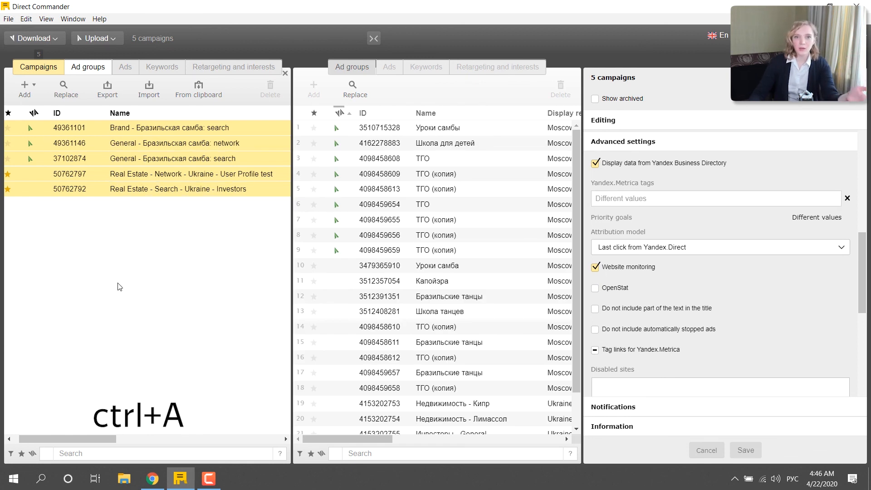
{"action": "left_click", "coordinate": [633, 198]}
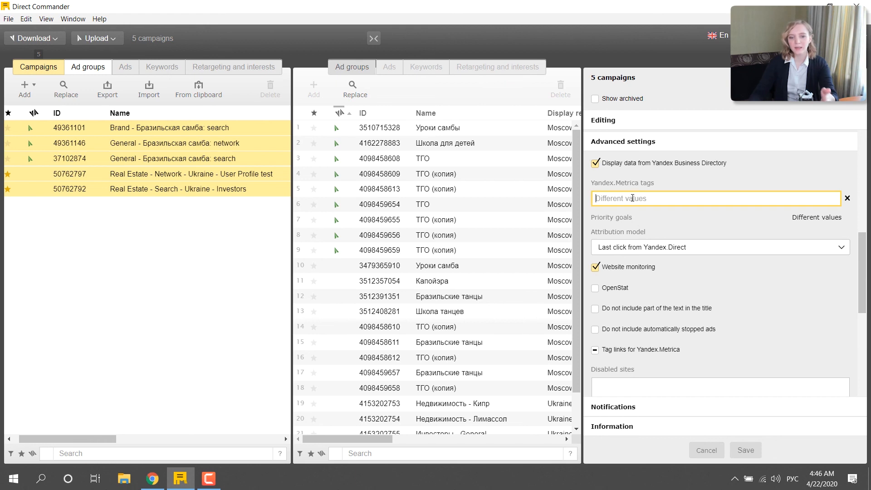
{"action": "key", "text": "ctrl+v"}
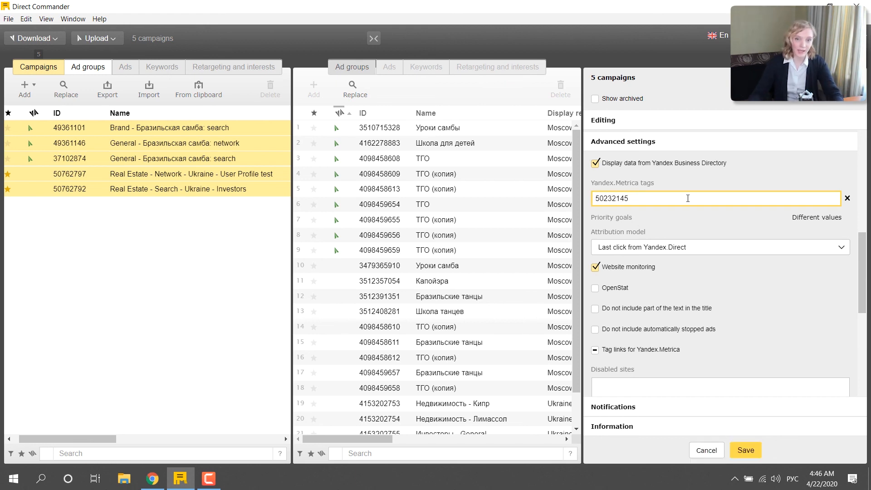
{"action": "left_click", "coordinate": [595, 351]}
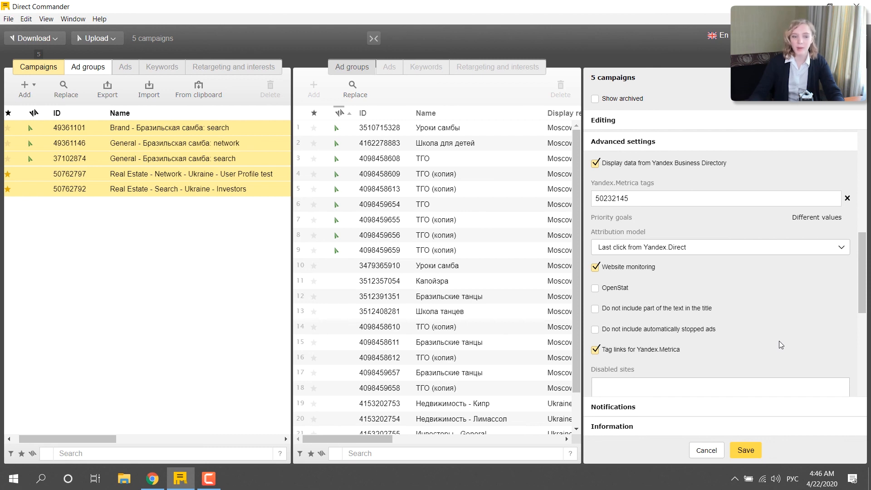
{"action": "left_click", "coordinate": [755, 451]}
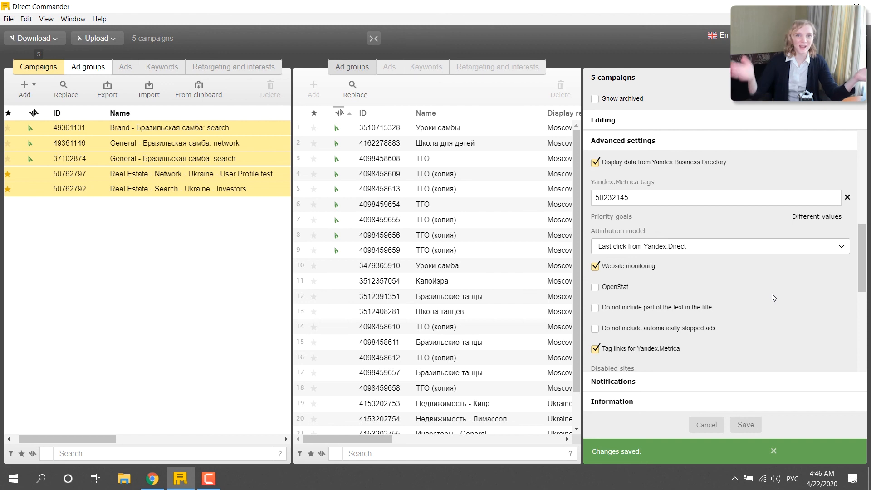
Step: Check the "Changes to existing campaigns" slide in the presentation and return to Direct Commander
{"action": "left_click", "coordinate": [154, 480]}
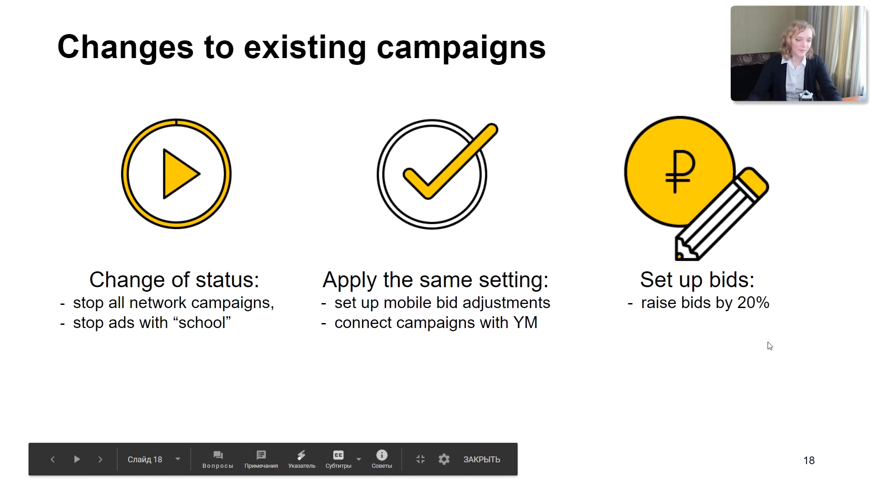
{"action": "key", "text": "alt+Tab"}
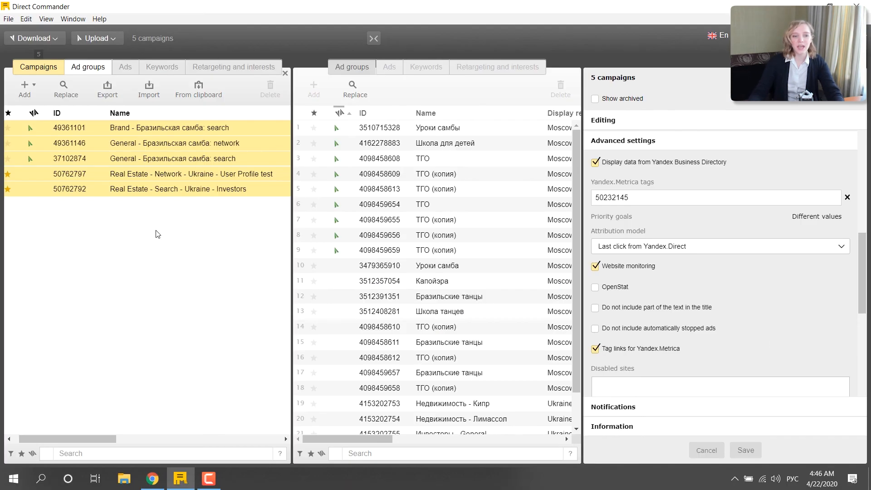
Step: Select all ad groups of the "Real Estate - Search - Ukraine - Investors" campaign and display their keywords
{"action": "left_click", "coordinate": [186, 191]}
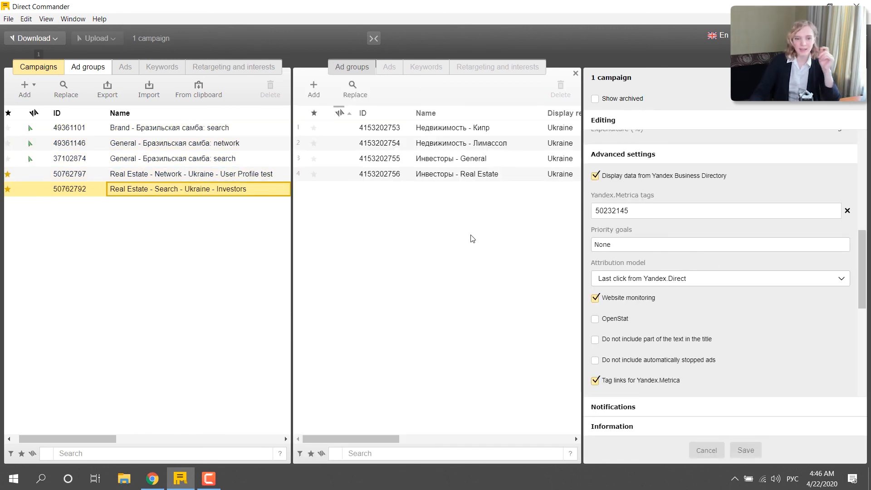
{"action": "left_click", "coordinate": [82, 68]}
{"action": "key", "text": "ctrl+a"}
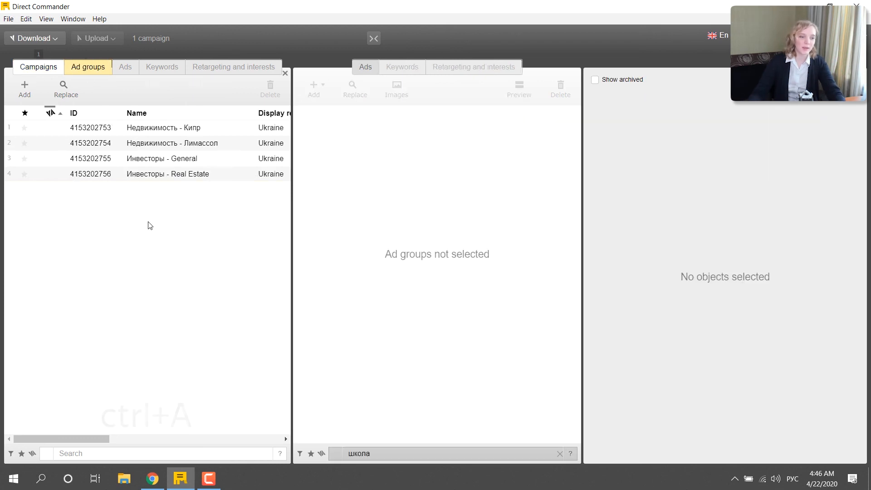
{"action": "left_click", "coordinate": [410, 67]}
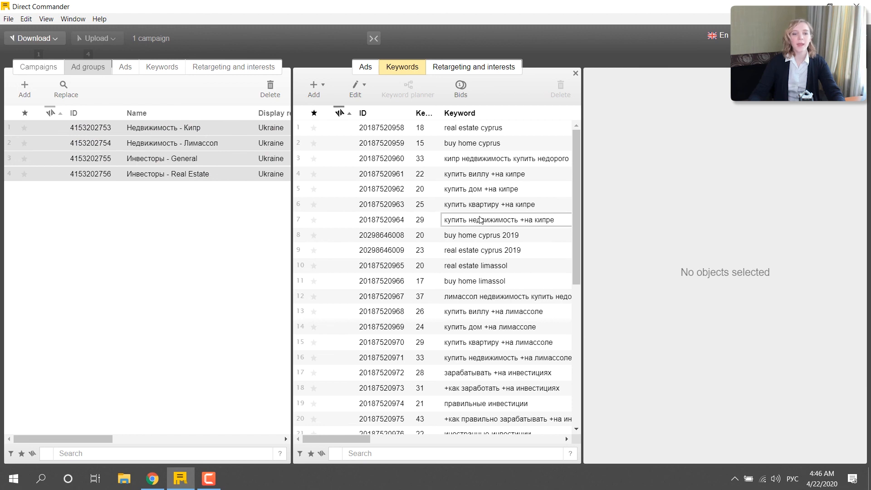
Step: Use the Bid wizard to set the common bid to +20% for search only
{"action": "left_click", "coordinate": [461, 88]}
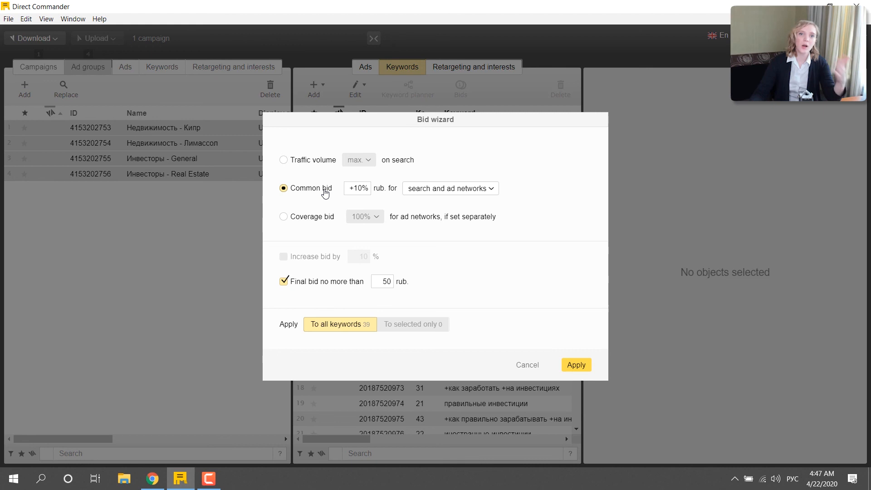
{"action": "left_click", "coordinate": [357, 188]}
{"action": "key", "text": "BackSpace"}
{"action": "type", "text": "2"}
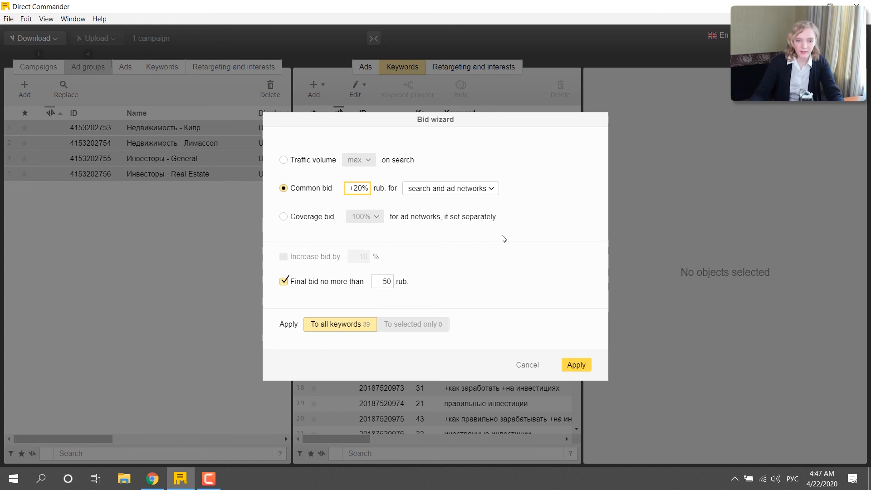
{"action": "left_click", "coordinate": [454, 189]}
{"action": "left_click", "coordinate": [443, 211]}
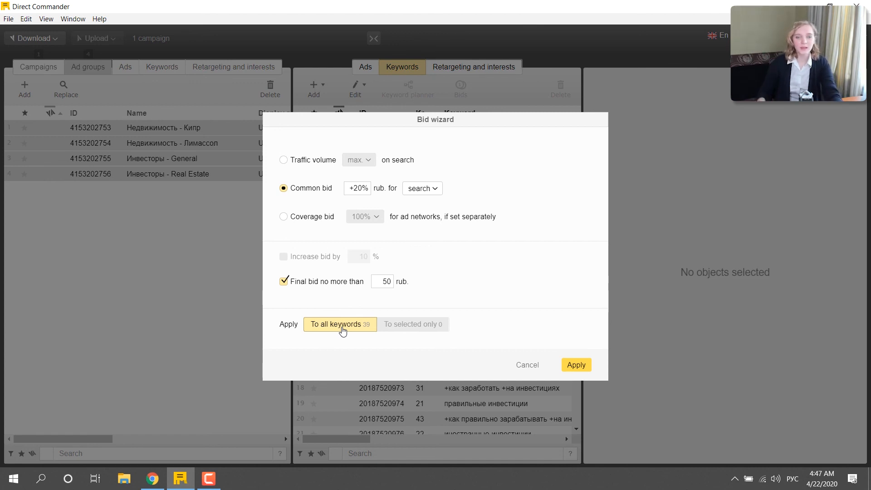
Step: Cap the final bid at no more than 100 rub. and apply the bid change to all keywords
{"action": "left_click", "coordinate": [285, 281]}
{"action": "left_click", "coordinate": [284, 282]}
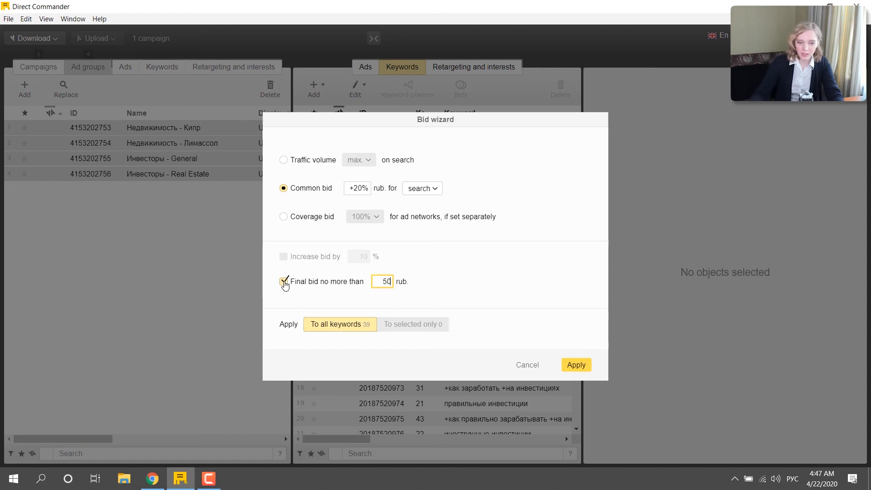
{"action": "left_click", "coordinate": [449, 291]}
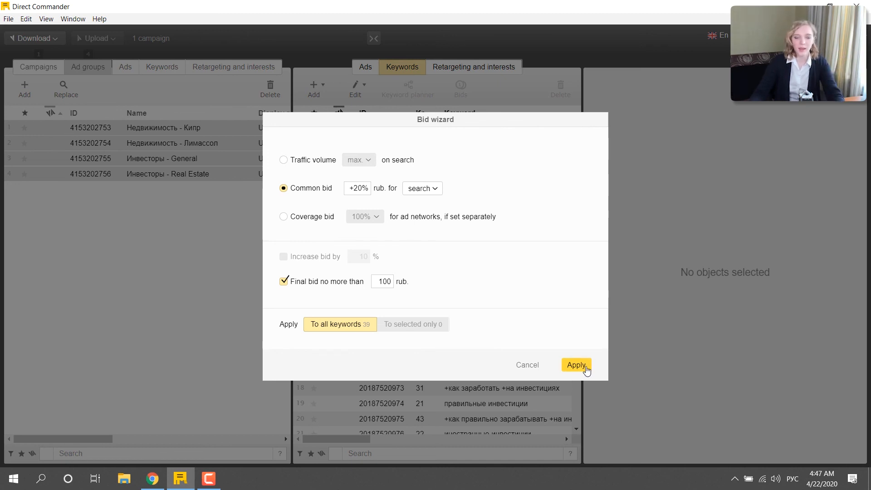
{"action": "left_click", "coordinate": [573, 366]}
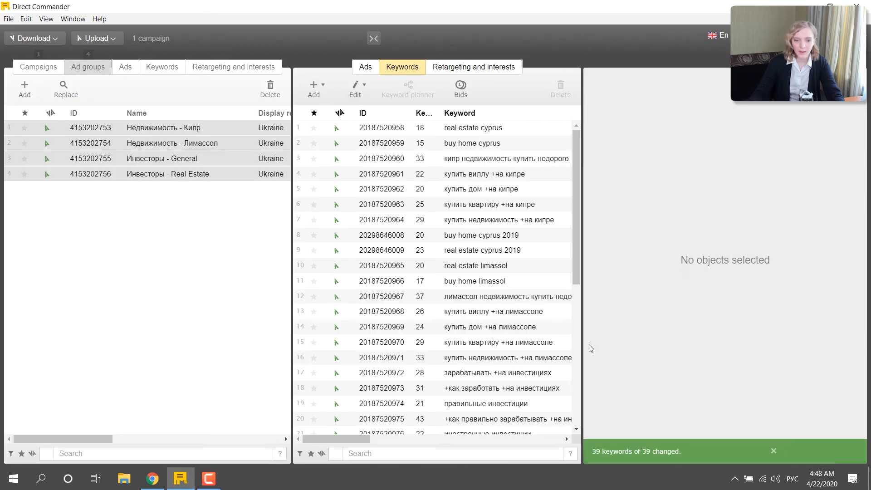
Step: Examine the updated values in the Bid column of the campaign's keyword list
{"action": "left_click_drag", "start_coordinate": [336, 439], "coordinate": [427, 444]}
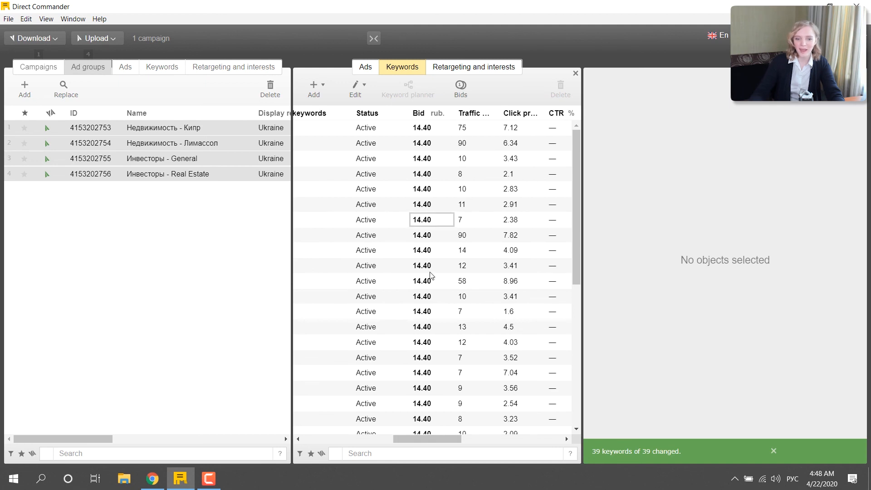
{"action": "scroll", "coordinate": [447, 336], "scroll_direction": "down", "scroll_amount": 4}
{"action": "scroll", "coordinate": [447, 336], "scroll_direction": "down", "scroll_amount": 2}
{"action": "scroll", "coordinate": [447, 336], "scroll_direction": "up", "scroll_amount": 6}
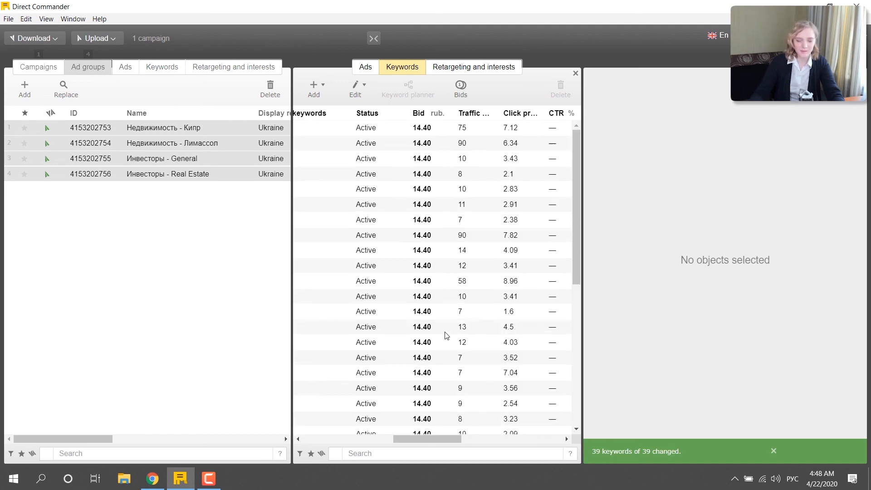
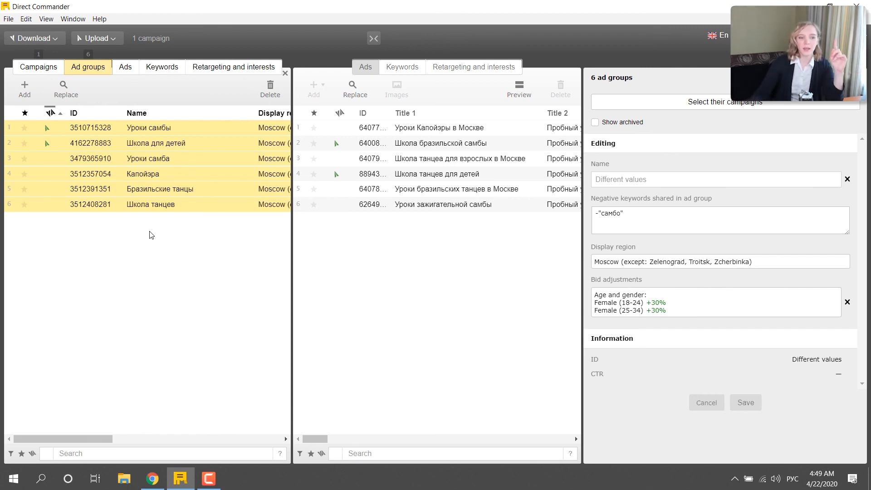
Step: Copy all ads of the six selected ad groups and duplicate them in their source groups
{"action": "left_click", "coordinate": [445, 251]}
{"action": "key", "text": "ctrl+a"}
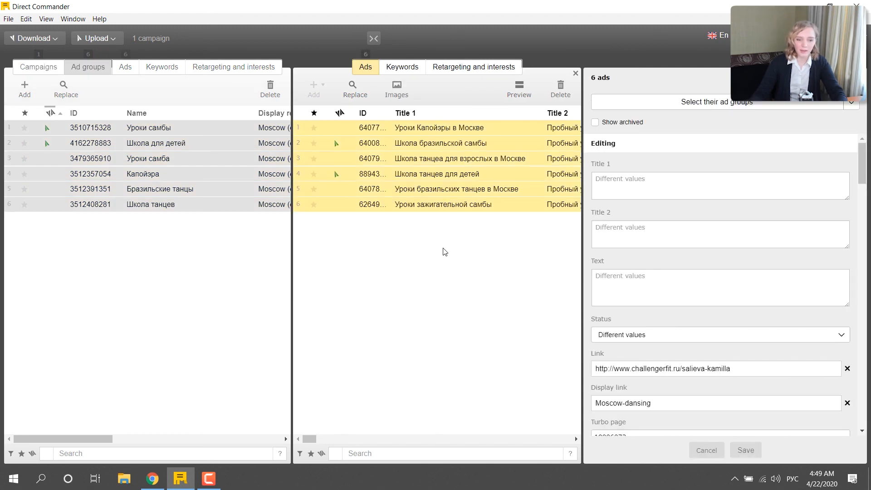
{"action": "key", "text": "ctrl+c"}
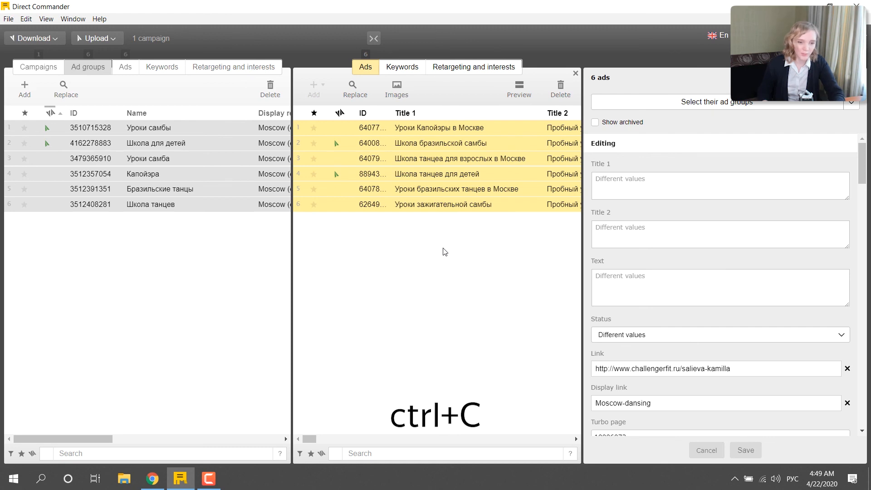
{"action": "key", "text": "ctrl+v"}
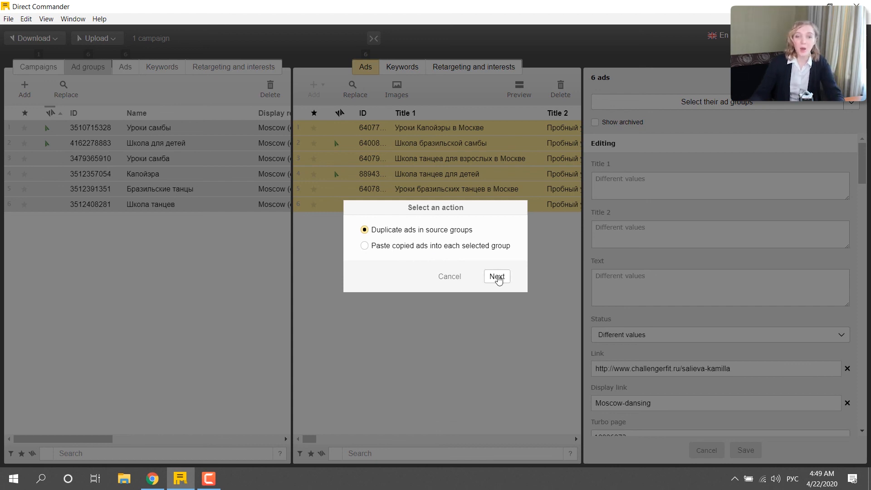
{"action": "left_click", "coordinate": [498, 277]}
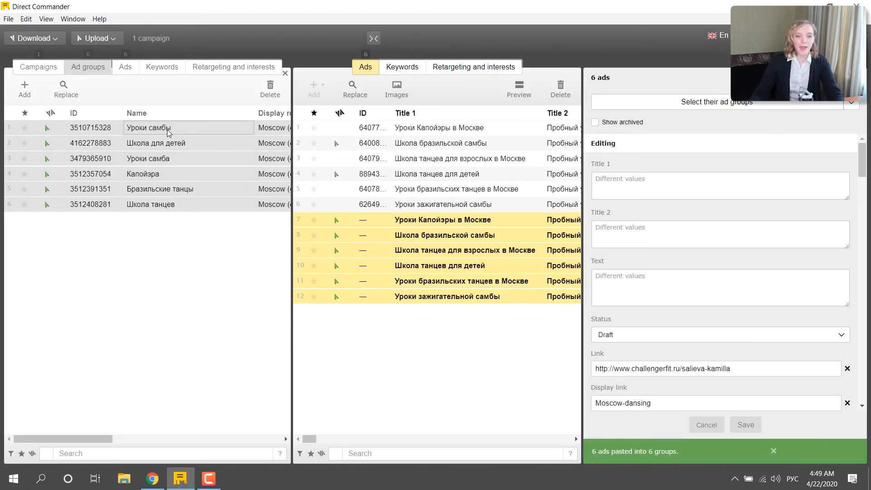
Step: Inspect the original and duplicated ads group by group, starting with "Уроки самбы" and "Школа для детей"
{"action": "left_click", "coordinate": [145, 127]}
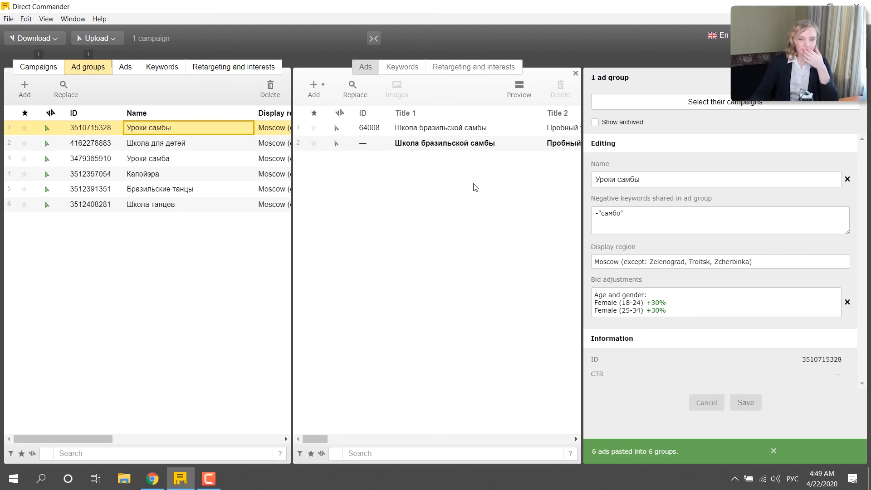
{"action": "left_click", "coordinate": [198, 144]}
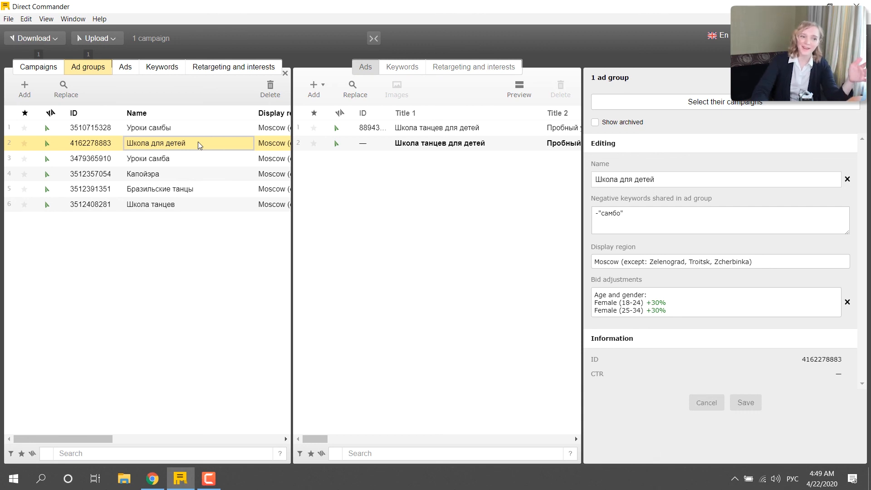
{"action": "key", "text": "Down"}
{"action": "key", "text": "Down"}
Step: List the ads of all ad groups sorted by ID, widen the ads list, and select the six duplicates without an ID
{"action": "key", "text": "ctrl+a"}
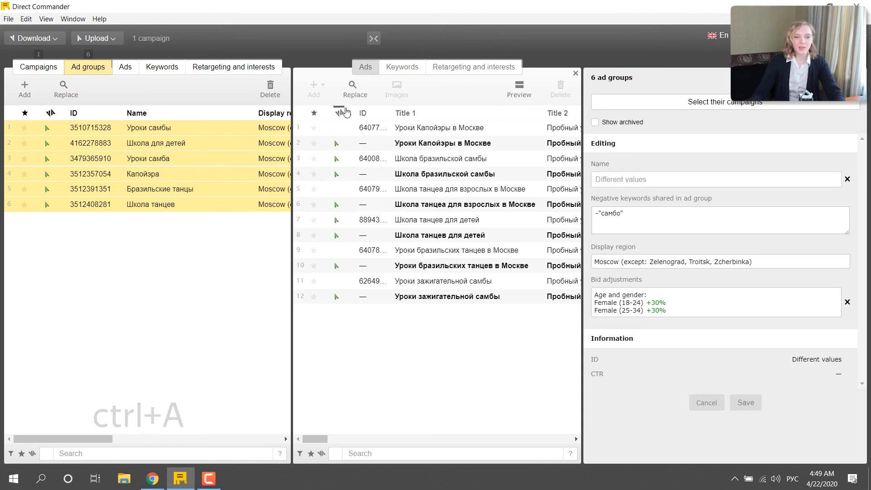
{"action": "left_click", "coordinate": [370, 113]}
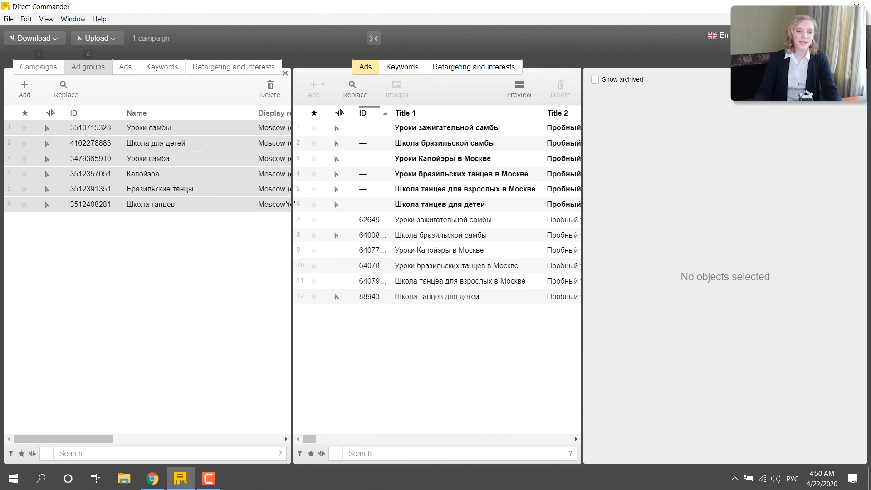
{"action": "left_click_drag", "start_coordinate": [291, 203], "coordinate": [142, 203]}
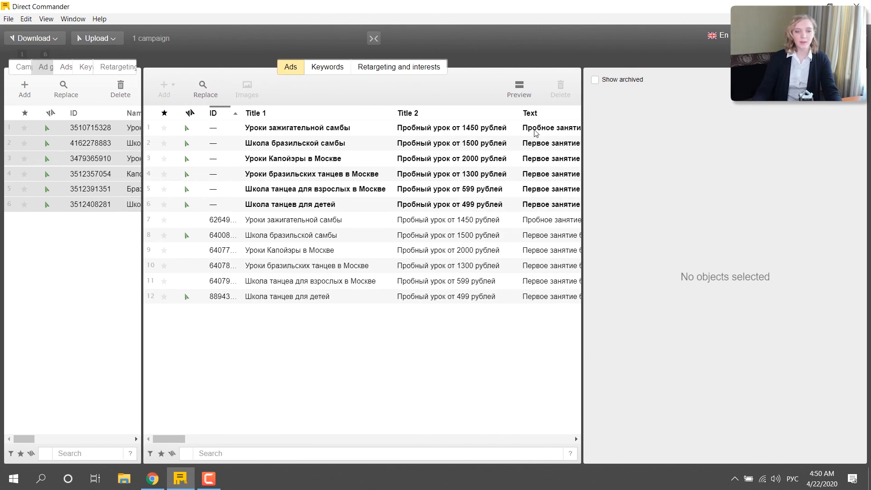
{"action": "double_click", "coordinate": [475, 134]}
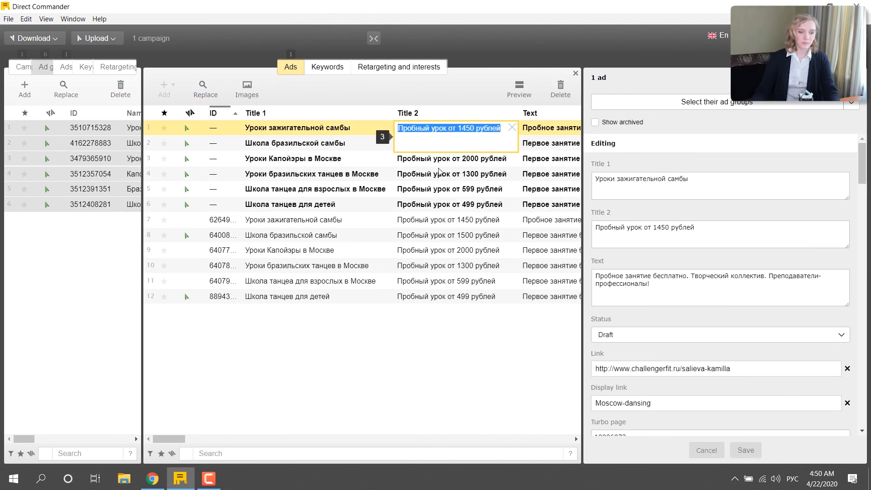
{"action": "left_click", "coordinate": [295, 204]}
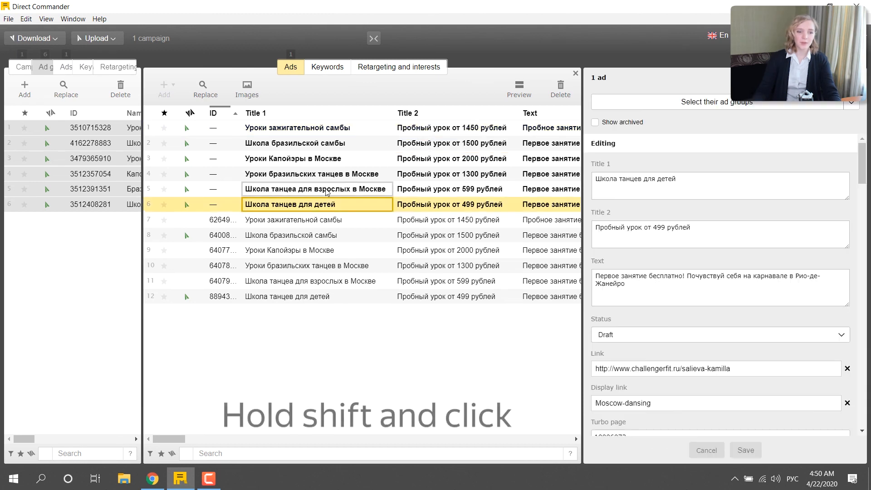
{"action": "left_click", "coordinate": [233, 130], "text": "shift"}
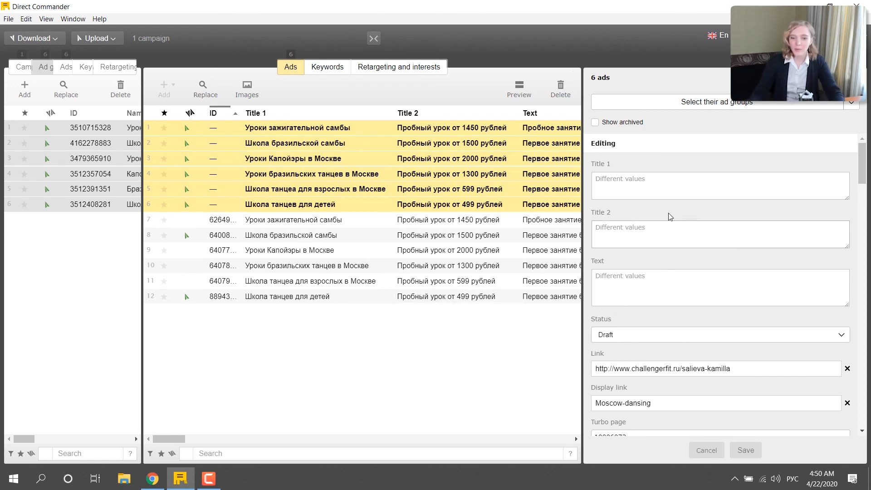
Step: Set Title 2 of the six selected ads to "First lesson from 500 рублей" and save the change
{"action": "left_click", "coordinate": [662, 229]}
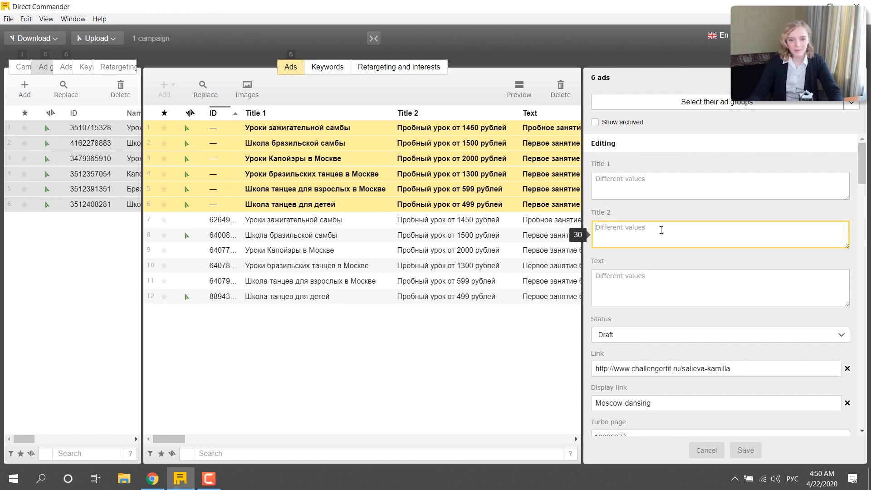
{"action": "key", "text": "ctrl+v"}
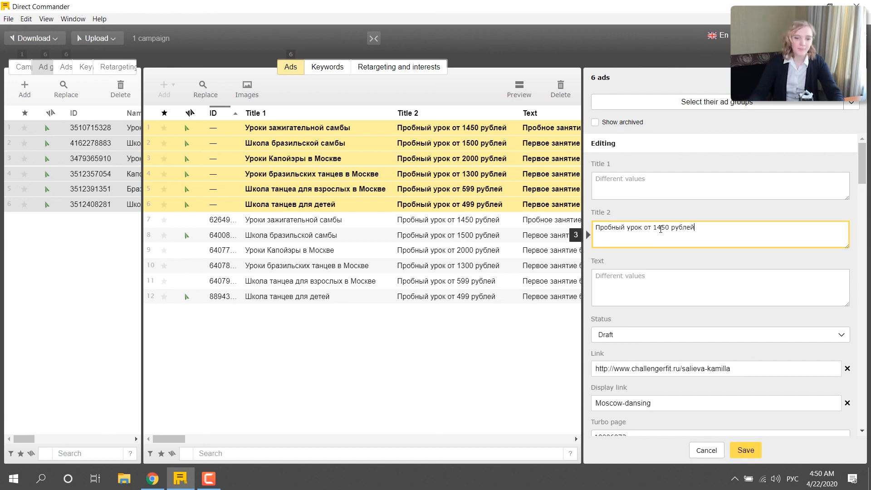
{"action": "left_click_drag", "start_coordinate": [654, 228], "coordinate": [566, 227]}
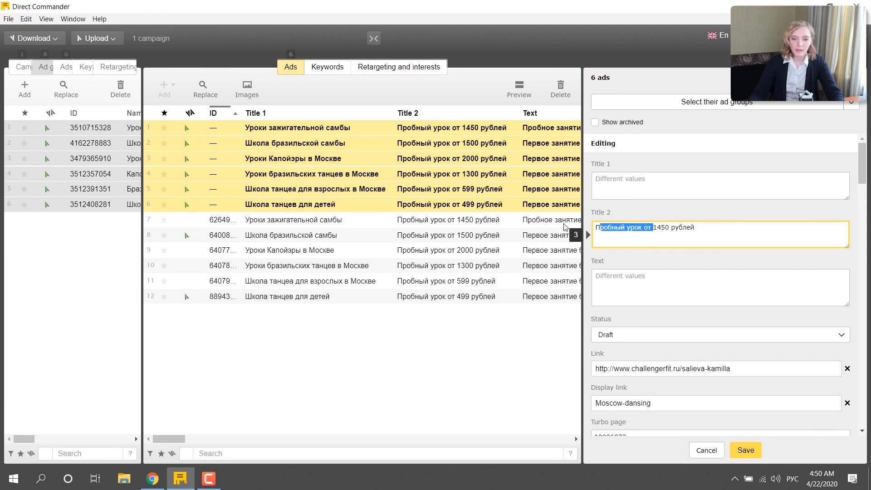
{"action": "key", "text": "BackSpace"}
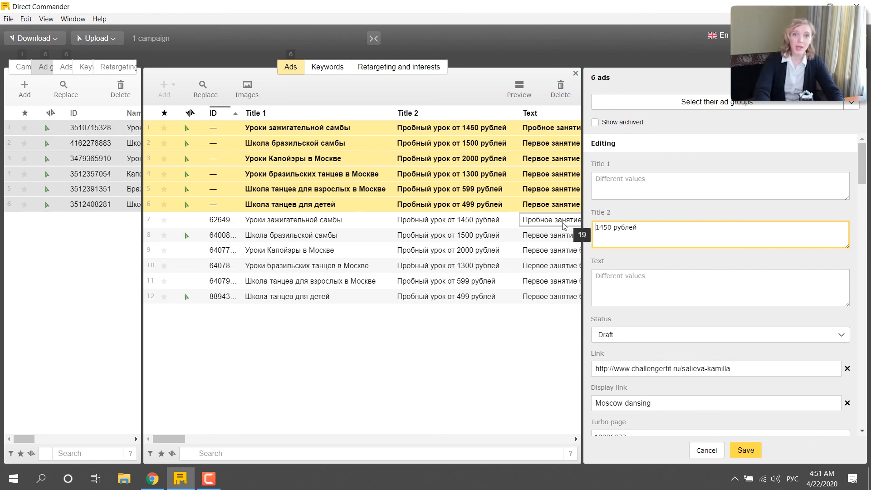
{"action": "key", "text": "alt+shift"}
{"action": "type", "text": "First le"}
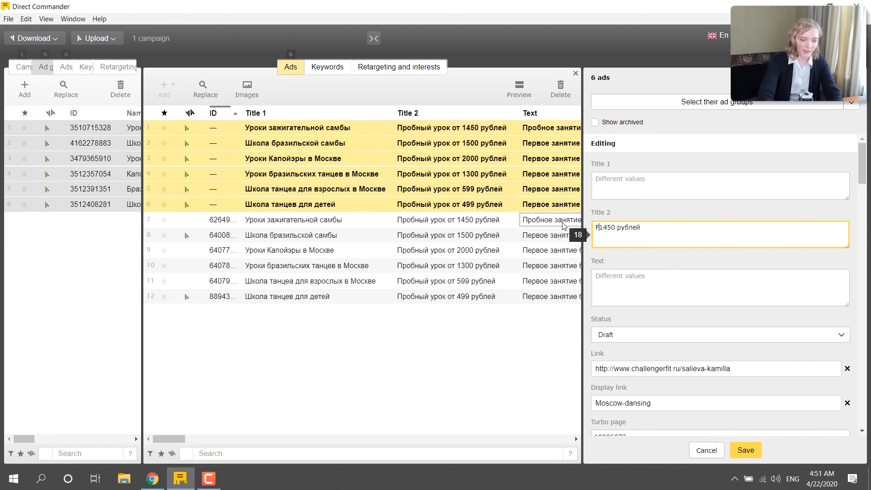
{"action": "type", "text": "sson from"}
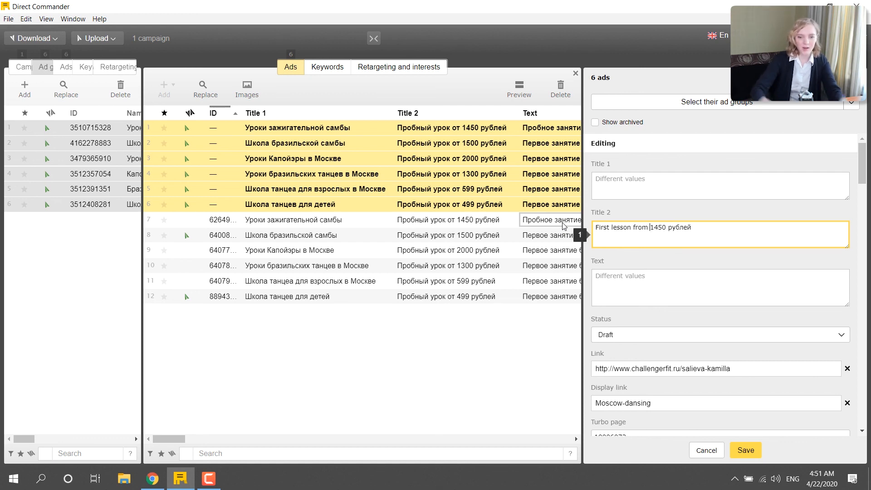
{"action": "key", "text": "Delete"}
{"action": "key", "text": "Delete"}
{"action": "type", "text": "0"}
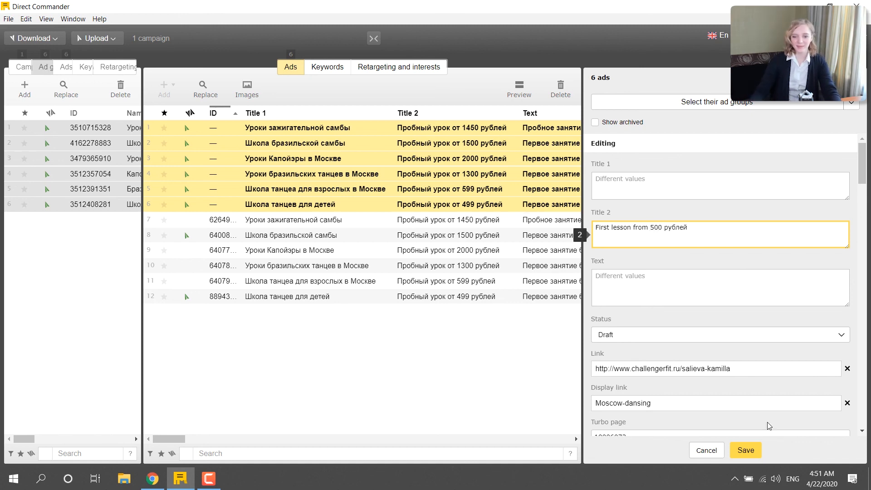
{"action": "left_click", "coordinate": [754, 447]}
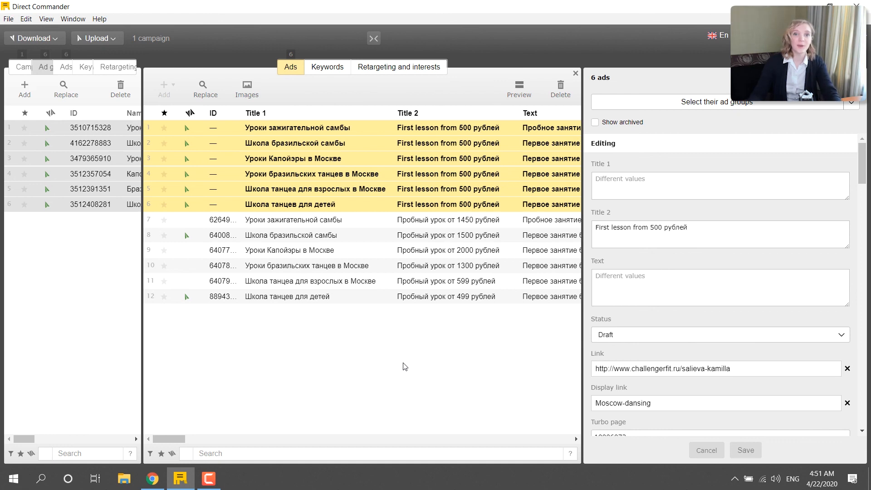
Step: Copy the display link text "Moscow-dansing" from a duplicated ad and reselect all six duplicates
{"action": "left_click_drag", "start_coordinate": [179, 439], "coordinate": [273, 451]}
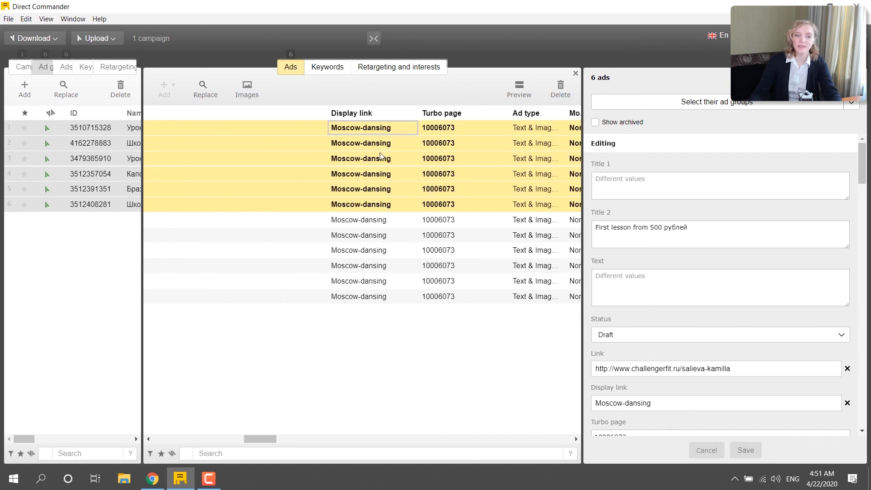
{"action": "double_click", "coordinate": [377, 205]}
{"action": "key", "text": "ctrl+c"}
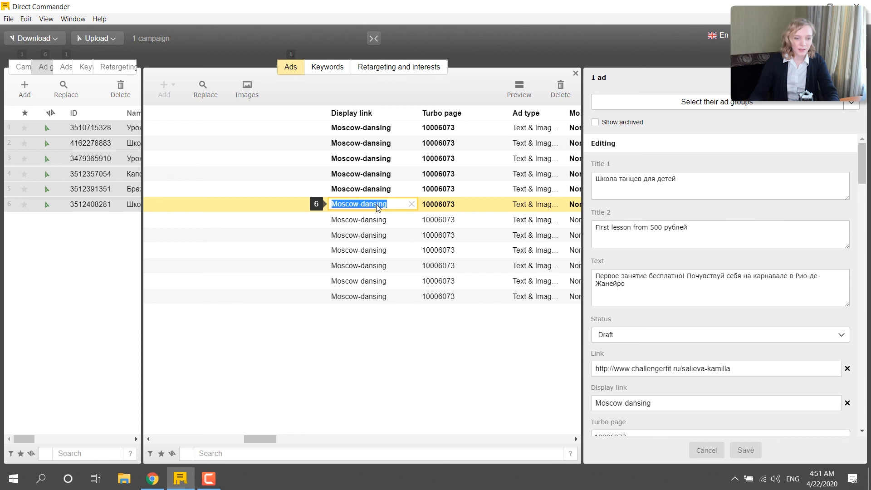
{"action": "left_click", "coordinate": [372, 162]}
{"action": "left_click", "coordinate": [375, 131]}
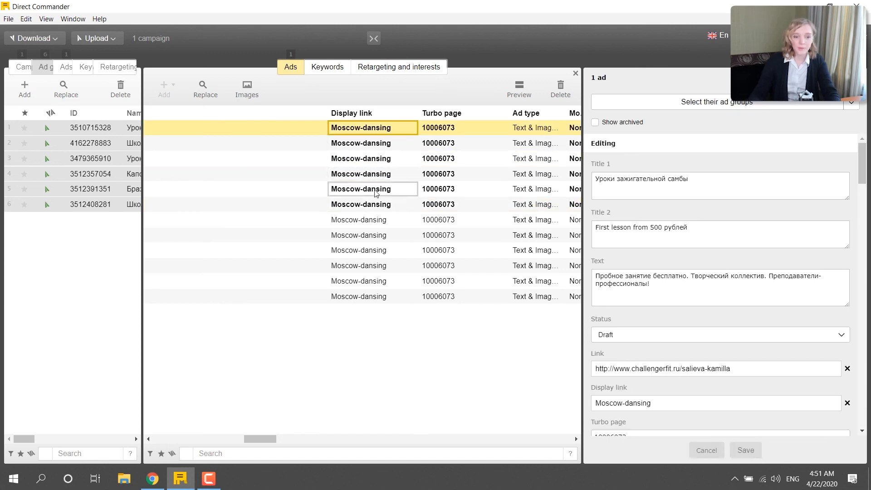
{"action": "left_click", "coordinate": [377, 204], "text": "shift"}
Step: Start a replacement in the selected ads that searches for "Moscow-dansing" instead of matching all values
{"action": "key", "text": "ctrl+h"}
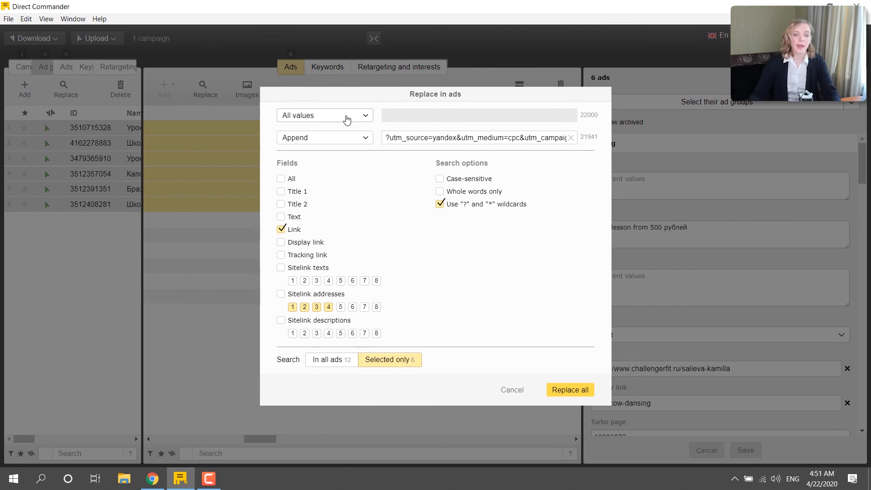
{"action": "left_click", "coordinate": [347, 117]}
{"action": "left_click", "coordinate": [347, 134]}
{"action": "left_click", "coordinate": [401, 117]}
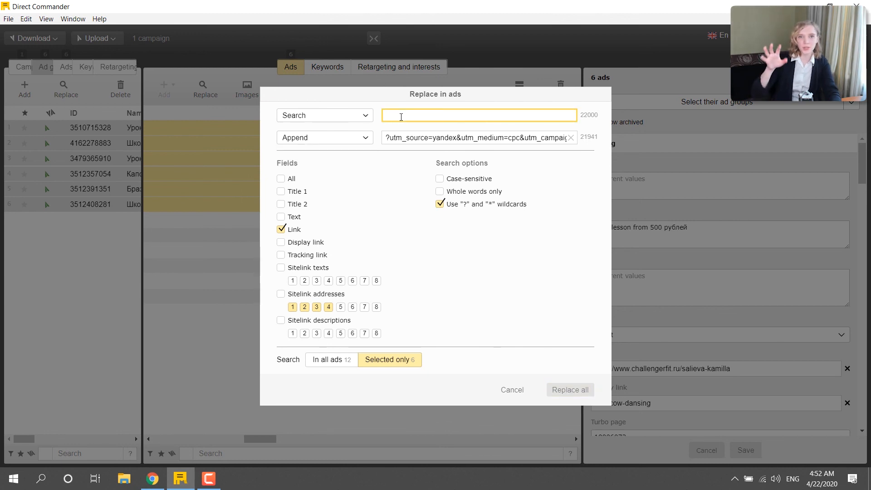
{"action": "key", "text": "ctrl+v"}
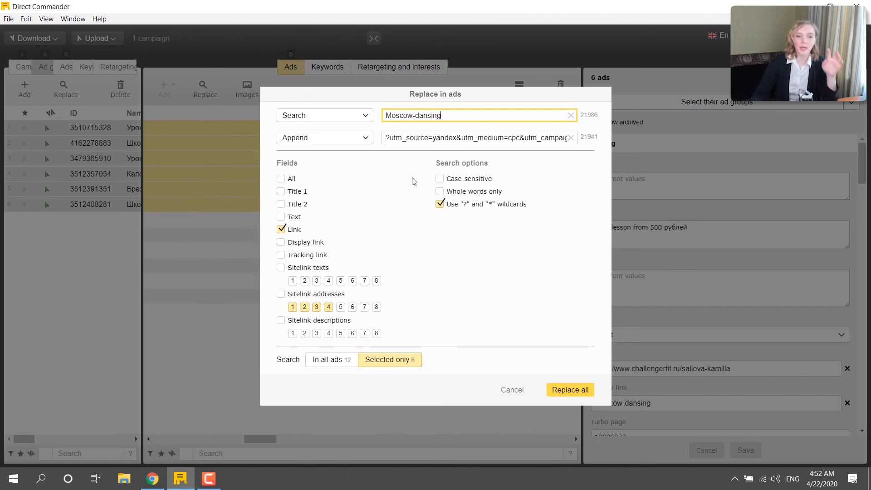
Step: Substitute "School" for the UTM string as the text to append
{"action": "left_click", "coordinate": [418, 137]}
{"action": "key", "text": "ctrl+a"}
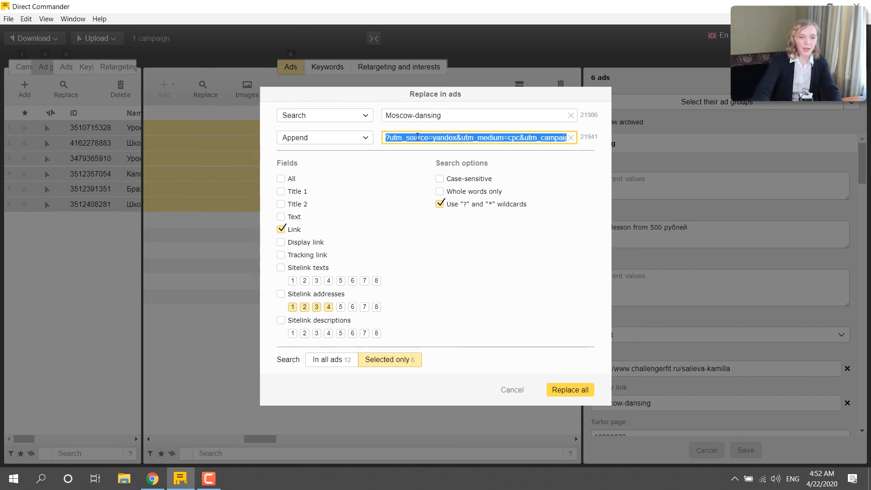
{"action": "key", "text": "BackSpace"}
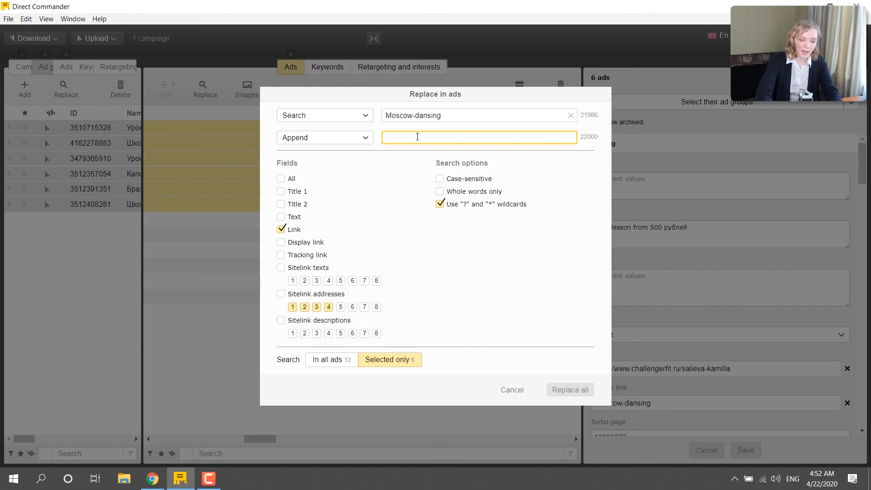
{"action": "type", "text": "F"}
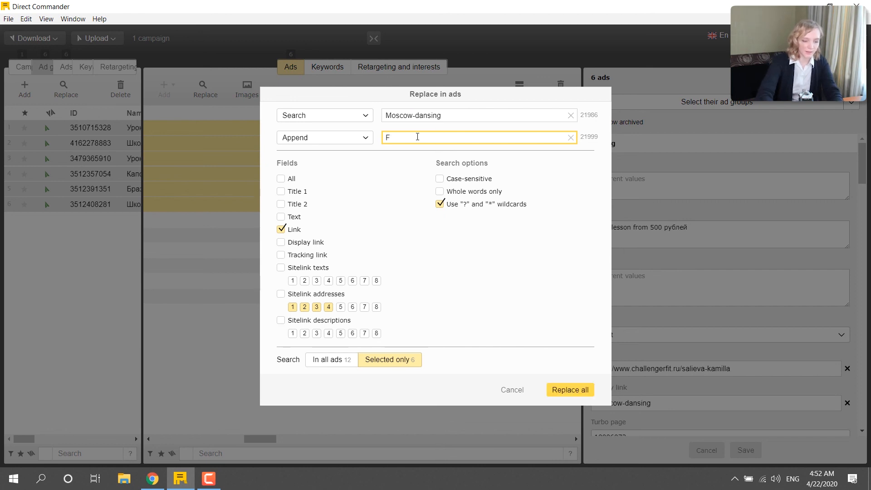
{"action": "key", "text": "BackSpace"}
{"action": "type", "text": "Da"}
{"action": "key", "text": "BackSpace"}
{"action": "key", "text": "BackSpace"}
{"action": "type", "text": "School"}
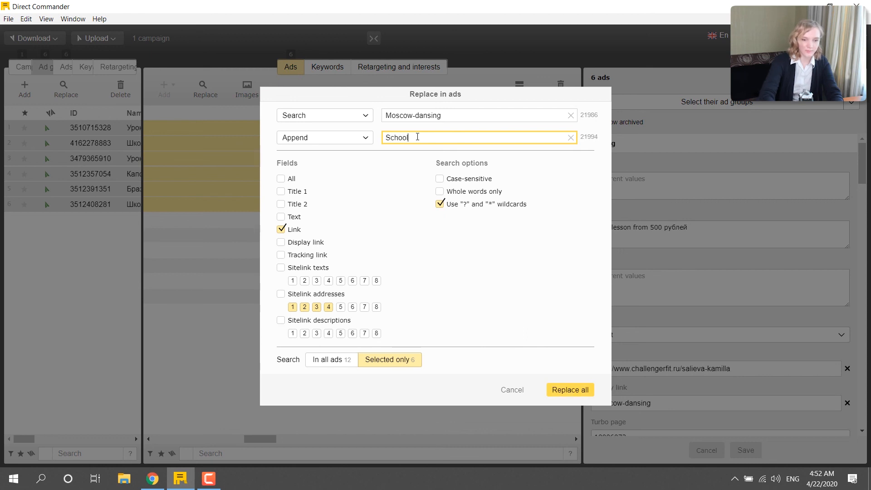
Step: Restrict the replacement to the Display link field and apply it to the selected ads only
{"action": "left_click", "coordinate": [288, 181]}
{"action": "left_click", "coordinate": [287, 180]}
{"action": "left_click", "coordinate": [282, 243]}
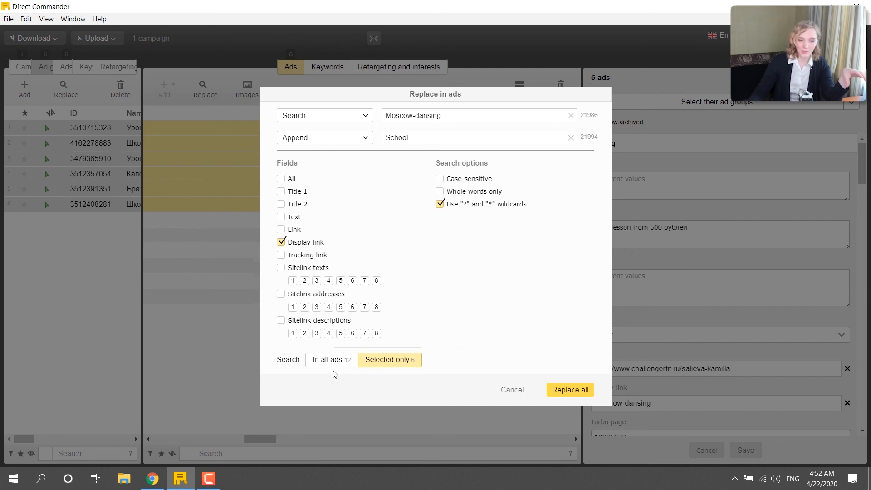
{"action": "left_click", "coordinate": [568, 395]}
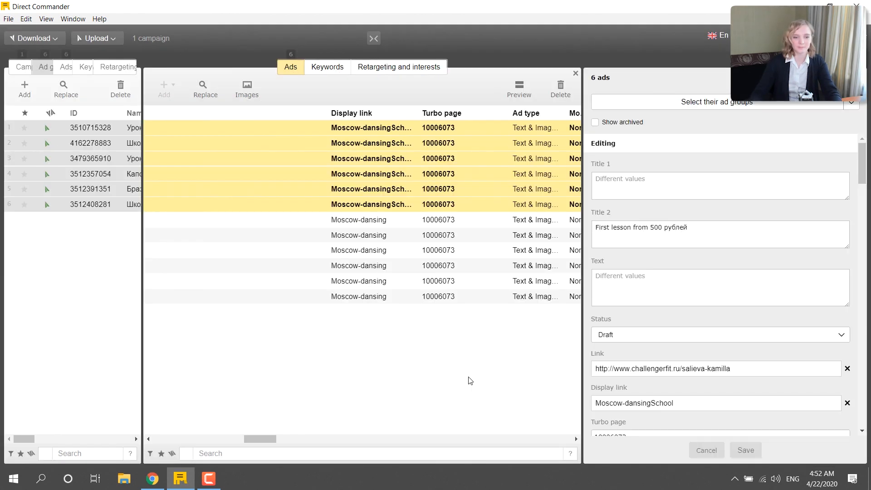
Step: Replace "Moscow-dansingSchool" with "School" in the Display link field of the selected ads
{"action": "left_click", "coordinate": [424, 219]}
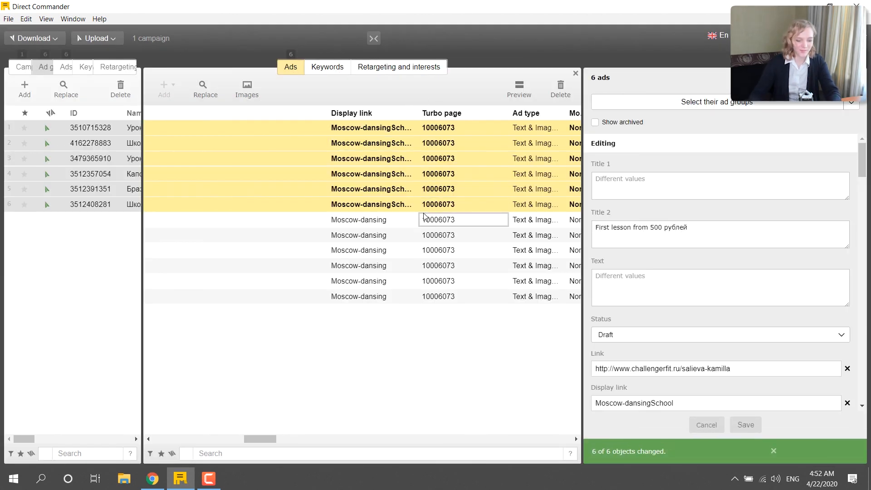
{"action": "key", "text": "ctrl+h"}
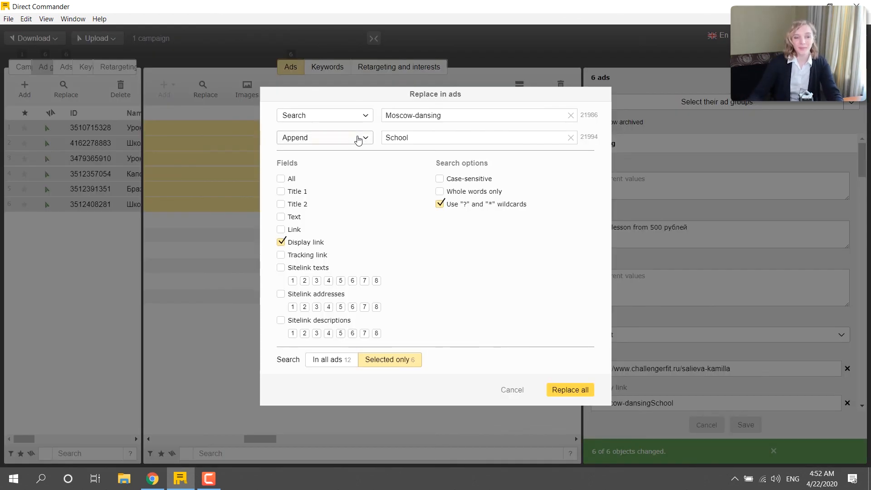
{"action": "left_click", "coordinate": [356, 138]}
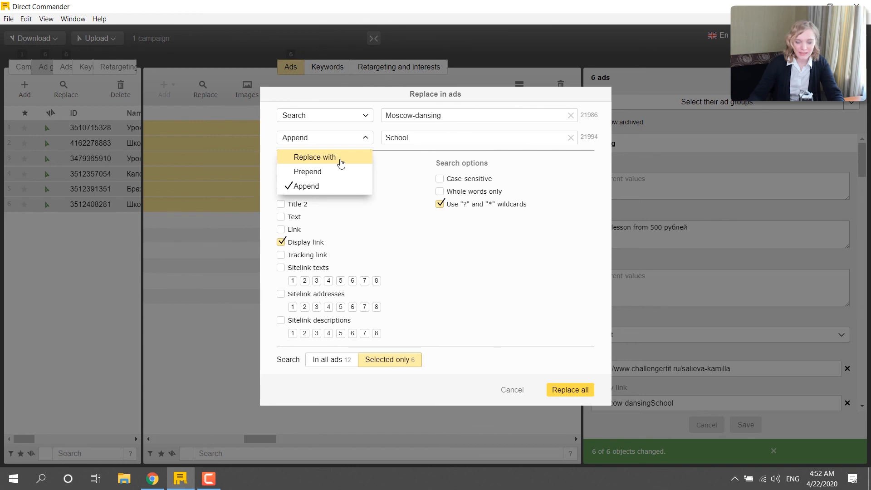
{"action": "left_click", "coordinate": [340, 162]}
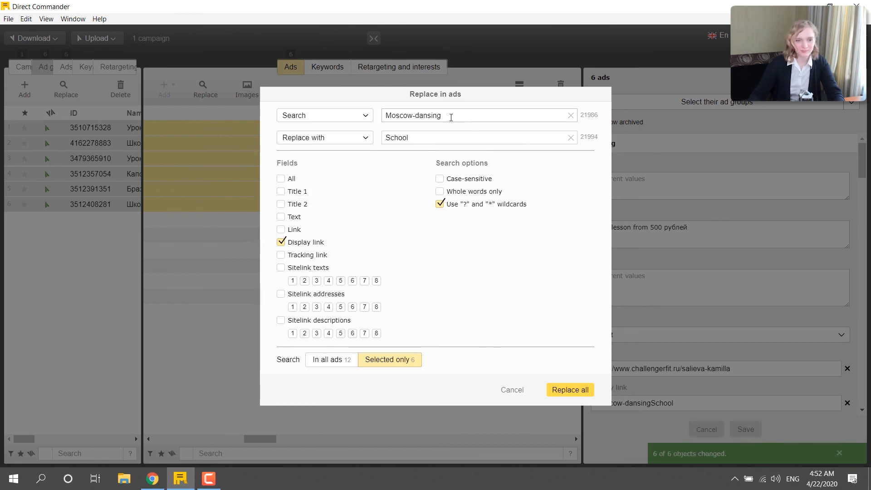
{"action": "left_click", "coordinate": [383, 132]}
{"action": "left_click", "coordinate": [459, 120]}
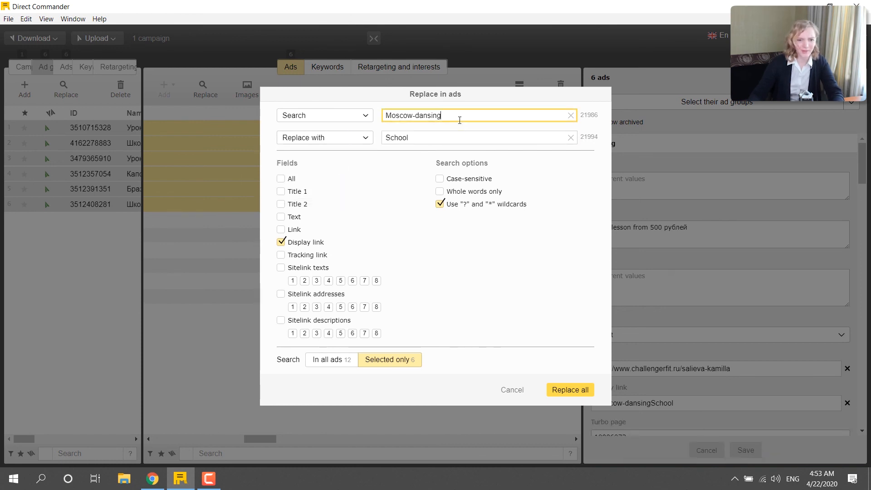
{"action": "type", "text": "School"}
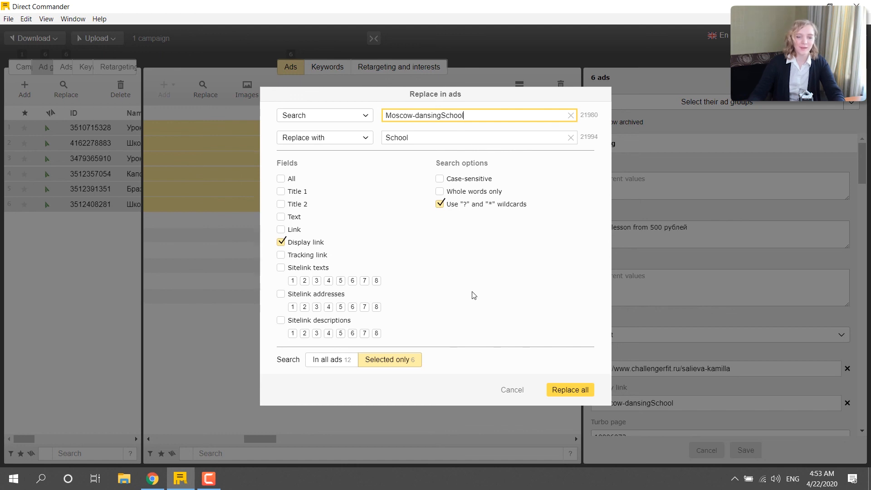
{"action": "left_click", "coordinate": [566, 391]}
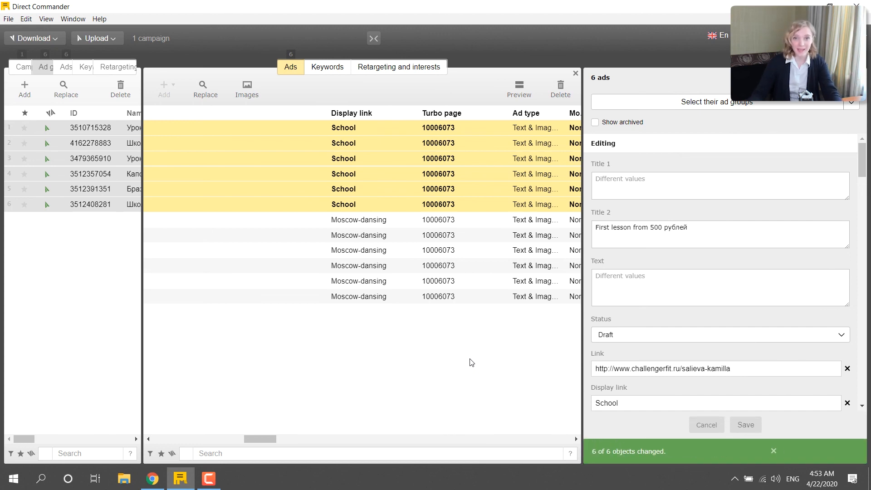
{"action": "key", "text": "alt+Tab"}
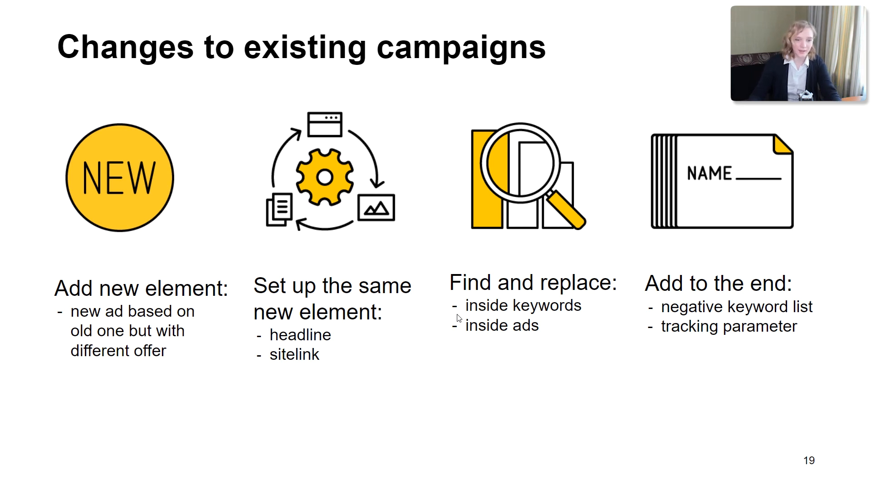
{"action": "key", "text": "alt+Tab"}
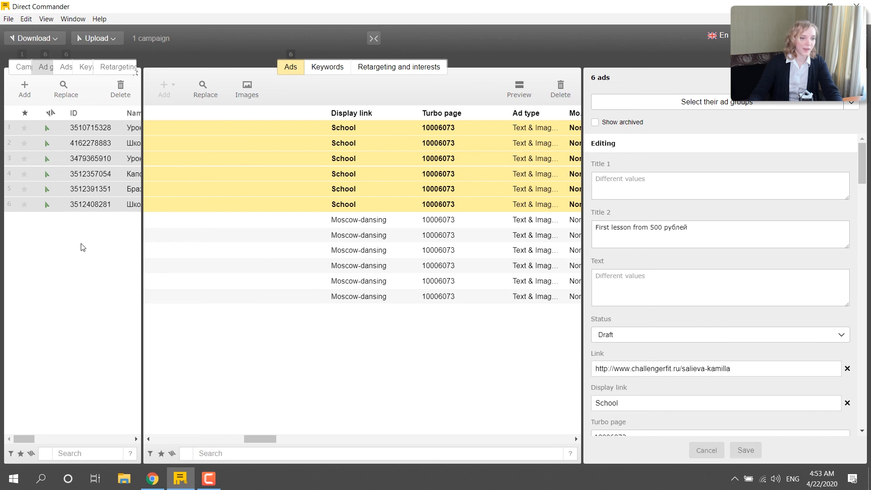
Step: Return to the campaign list, widen it, and select all campaigns together with all of their ad groups
{"action": "left_click", "coordinate": [40, 68]}
{"action": "left_click", "coordinate": [23, 67]}
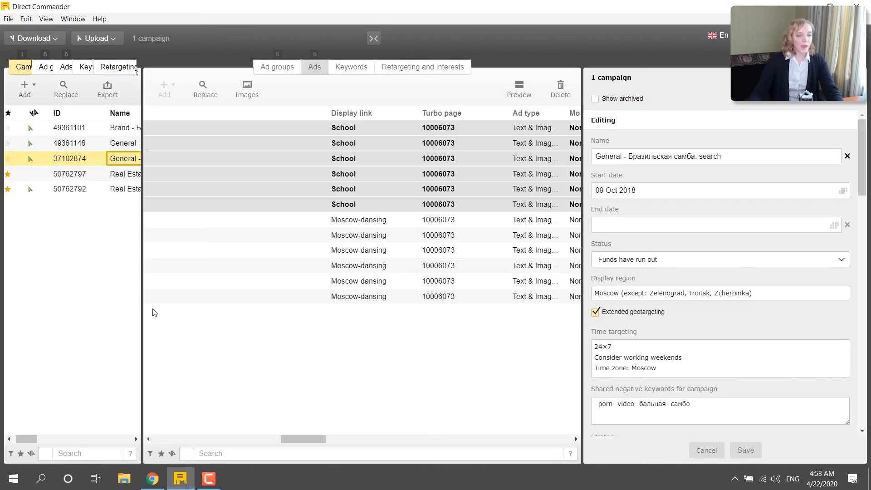
{"action": "left_click_drag", "start_coordinate": [141, 316], "coordinate": [214, 319]}
{"action": "key", "text": "ctrl+a"}
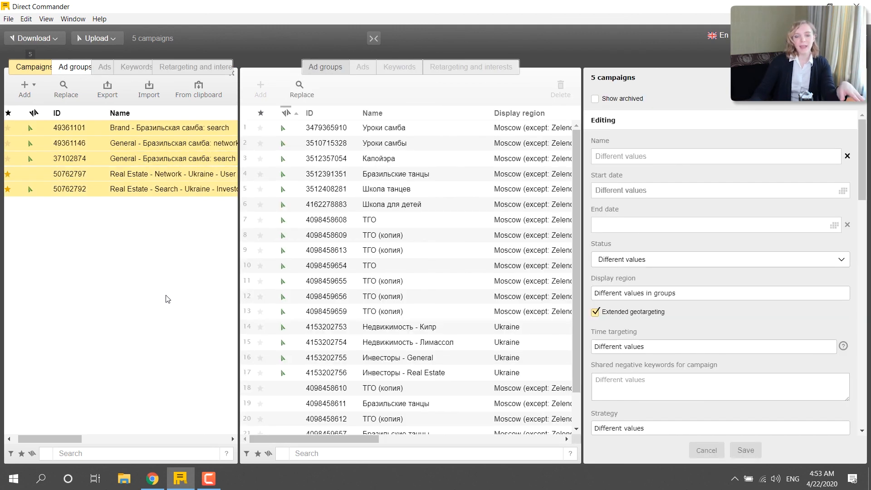
{"action": "left_click", "coordinate": [331, 66]}
{"action": "key", "text": "ctrl+a"}
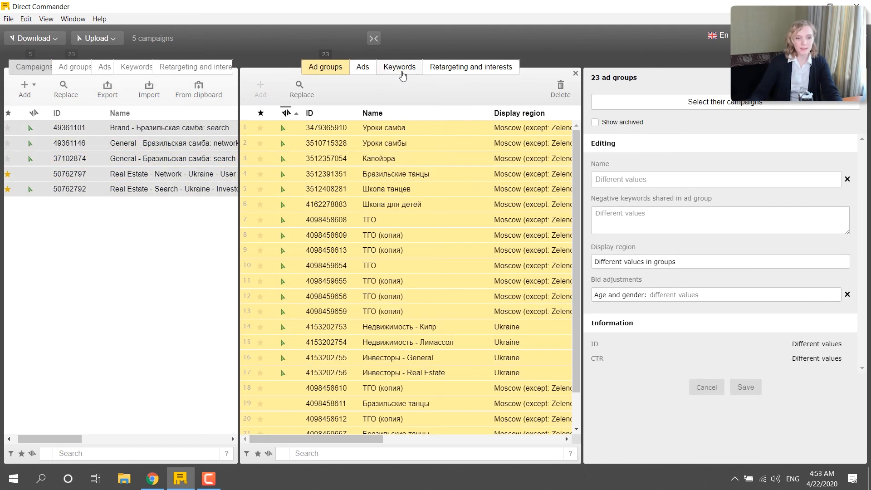
Step: List the keywords of the selected ad groups and select the keyword "buy home cyprus 2019"
{"action": "left_click", "coordinate": [402, 72]}
{"action": "left_click_drag", "start_coordinate": [411, 440], "coordinate": [321, 439]}
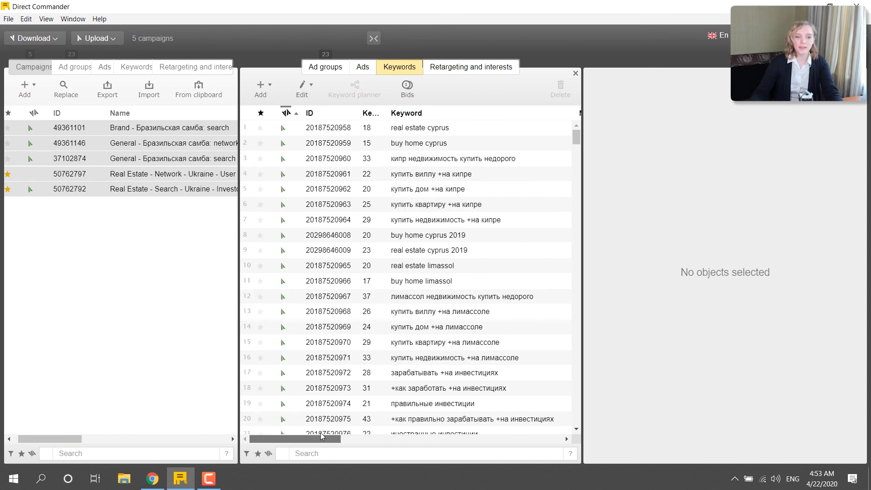
{"action": "left_click", "coordinate": [472, 240]}
{"action": "double_click", "coordinate": [472, 240]}
{"action": "left_click", "coordinate": [468, 225]}
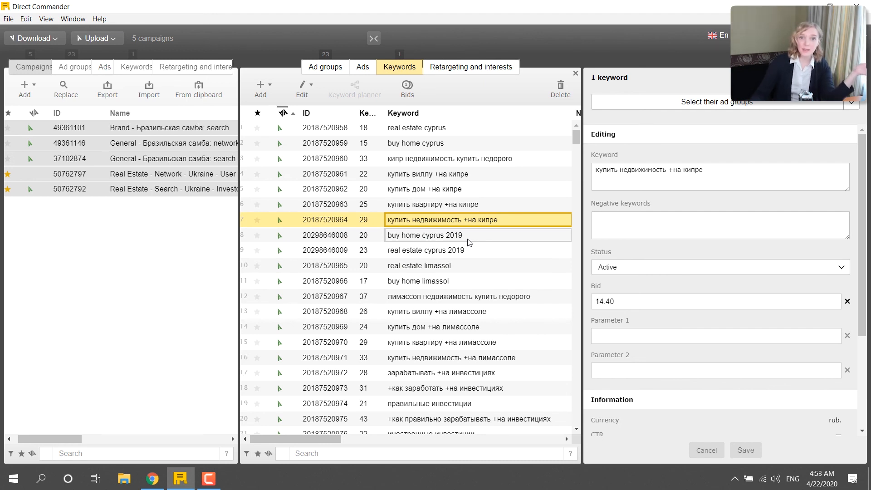
{"action": "left_click", "coordinate": [462, 244]}
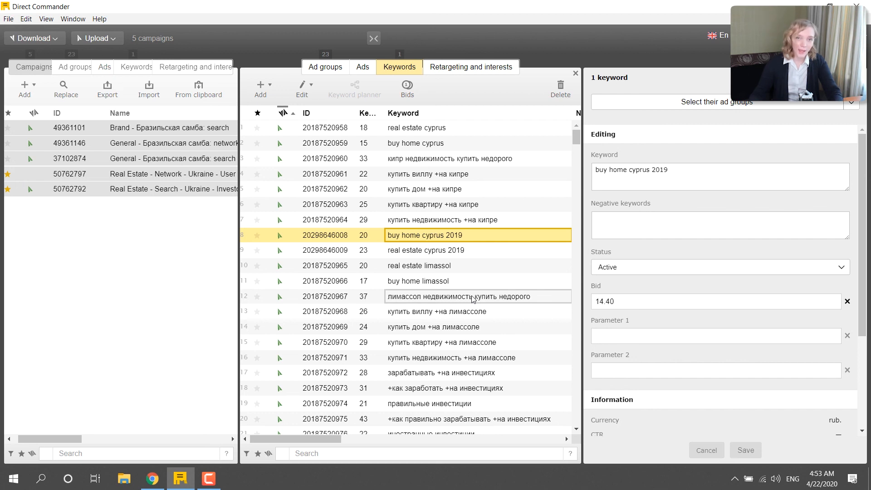
Step: Replace "2019" with "2020" in the Keyword field across all keywords instead of only the selected one
{"action": "key", "text": "ctrl+h"}
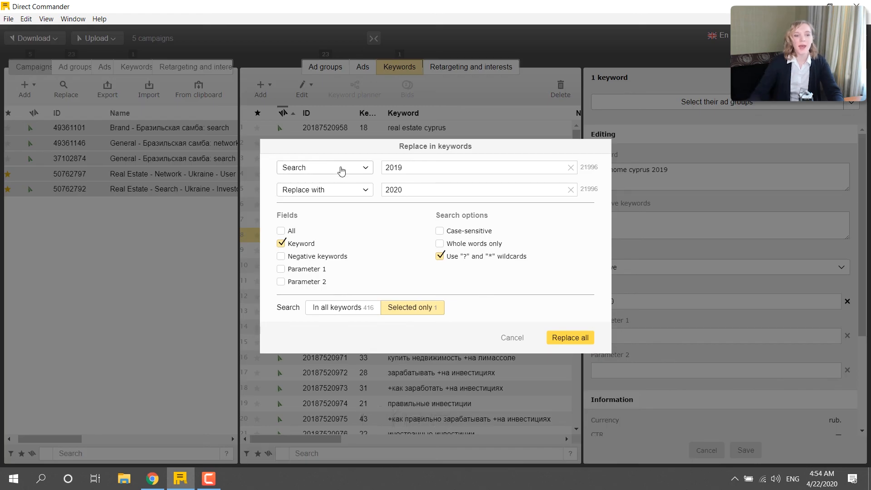
{"action": "left_click", "coordinate": [341, 171]}
{"action": "left_click", "coordinate": [340, 186]}
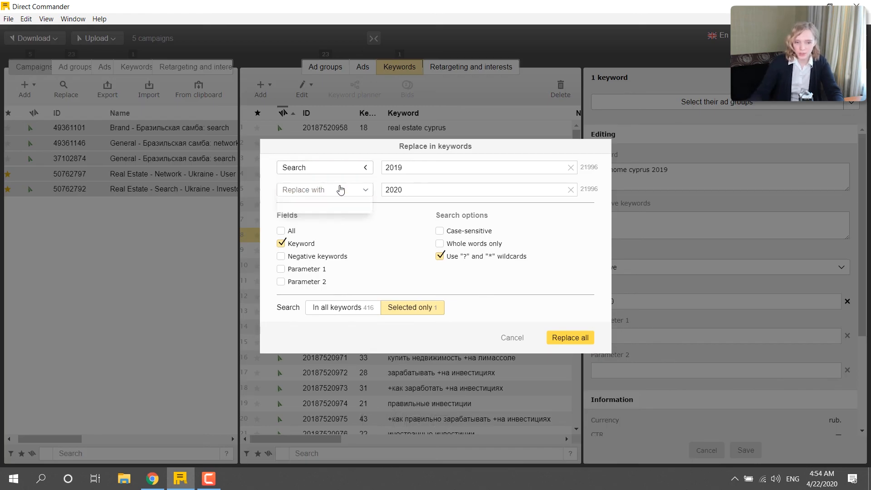
{"action": "left_click", "coordinate": [422, 167]}
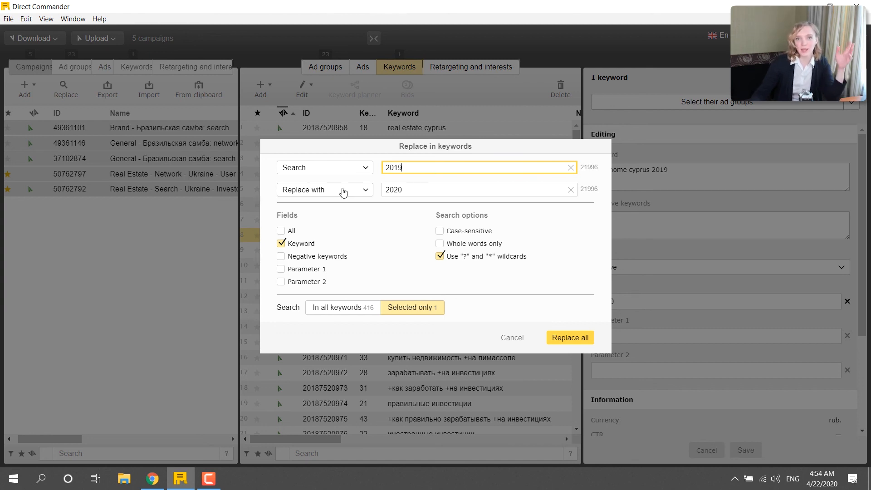
{"action": "left_click", "coordinate": [427, 191]}
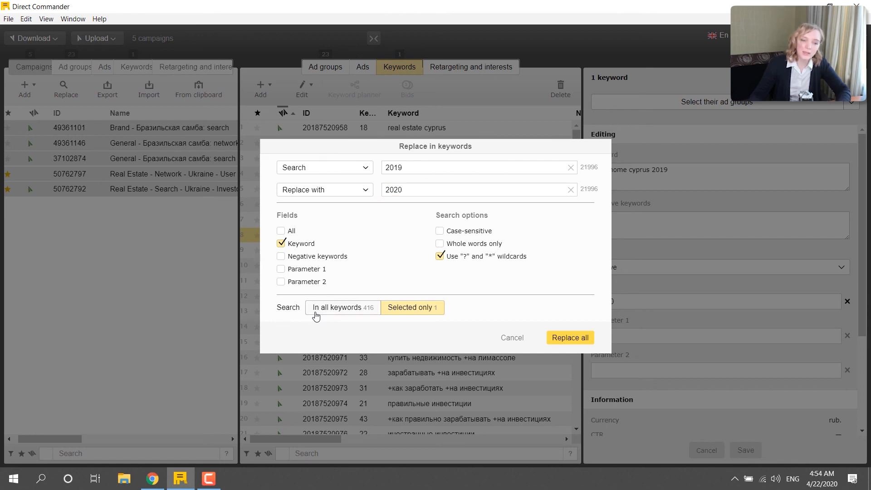
{"action": "left_click", "coordinate": [317, 313]}
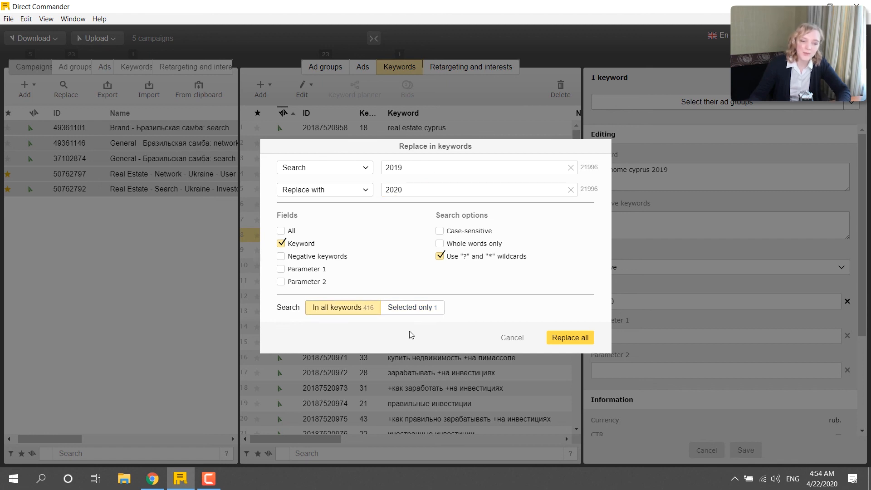
{"action": "left_click", "coordinate": [557, 340]}
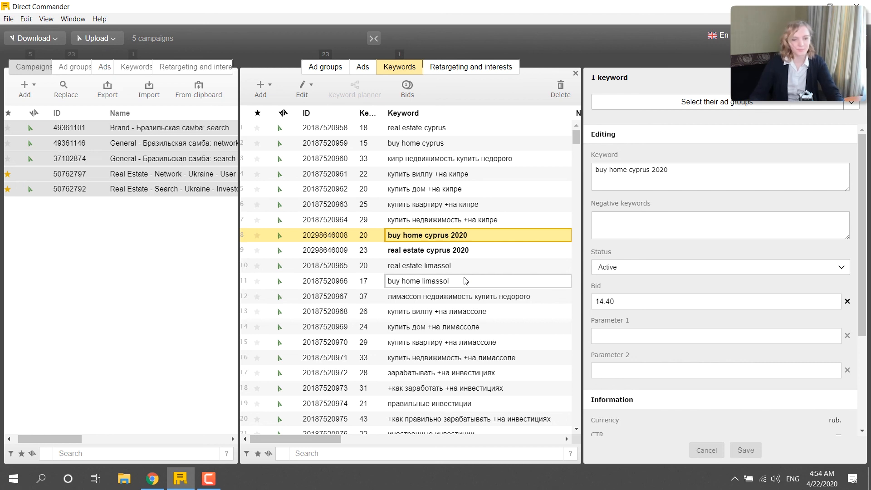
{"action": "key", "text": "alt+Tab"}
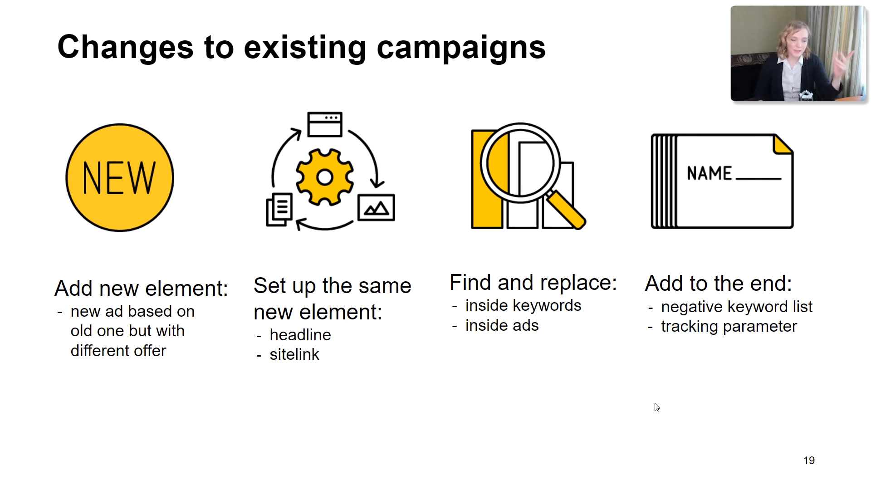
{"action": "key", "text": "alt+Tab"}
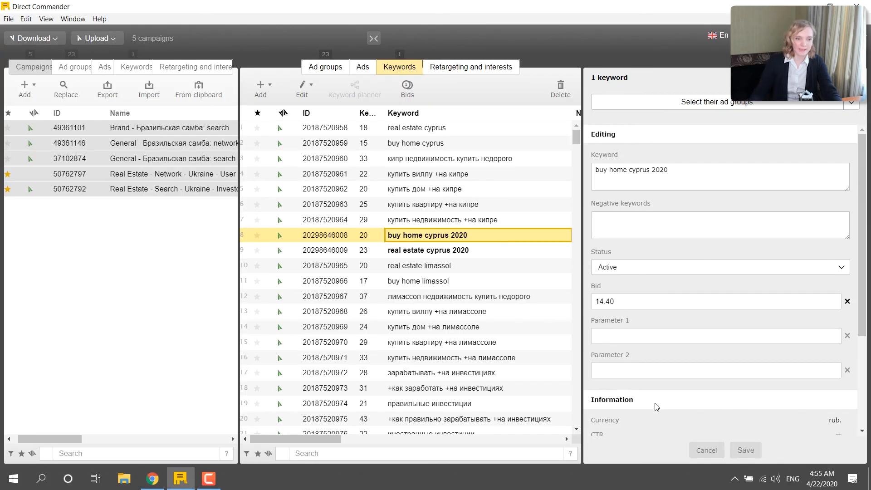
Step: Select only the three search campaigns: Brand - Бразильская самба, General - Бразильская самба, and Real Estate - Search - Ukraine - Investors
{"action": "left_click", "coordinate": [155, 272]}
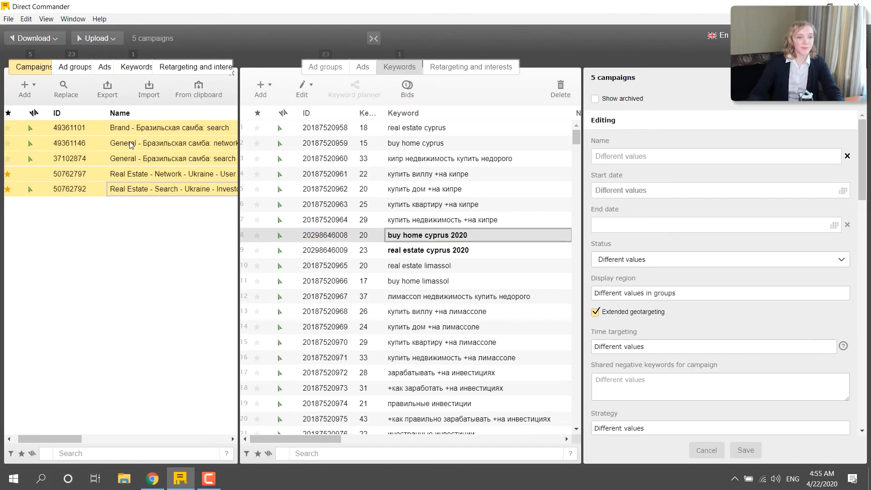
{"action": "left_click", "coordinate": [192, 130]}
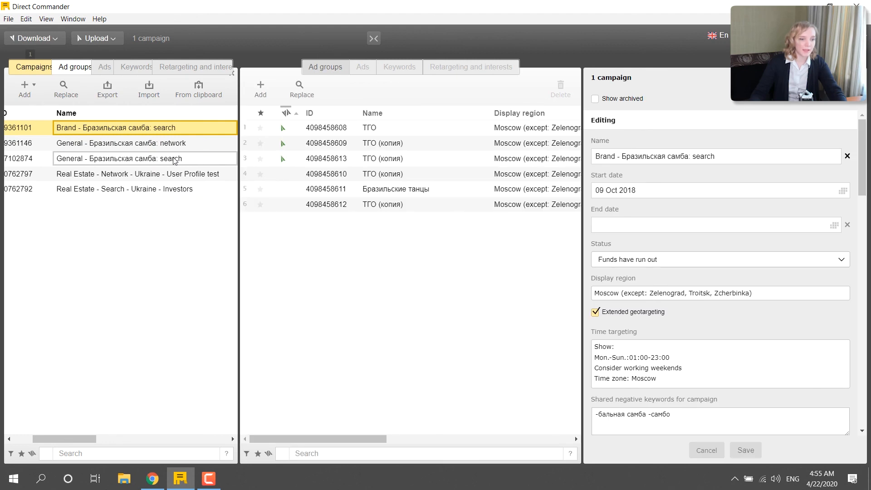
{"action": "left_click", "coordinate": [172, 158], "text": "ctrl"}
{"action": "left_click", "coordinate": [184, 189], "text": "ctrl"}
{"action": "left_click", "coordinate": [427, 282]}
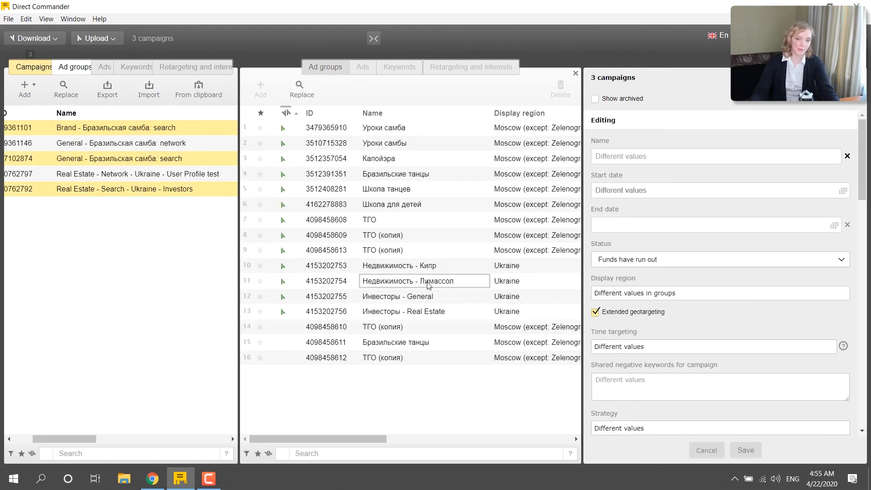
Step: Append "new,porn,title,youtube" to all values of the shared negative keywords in the selected campaigns only
{"action": "scroll", "coordinate": [719, 288], "scroll_direction": "down", "scroll_amount": 3}
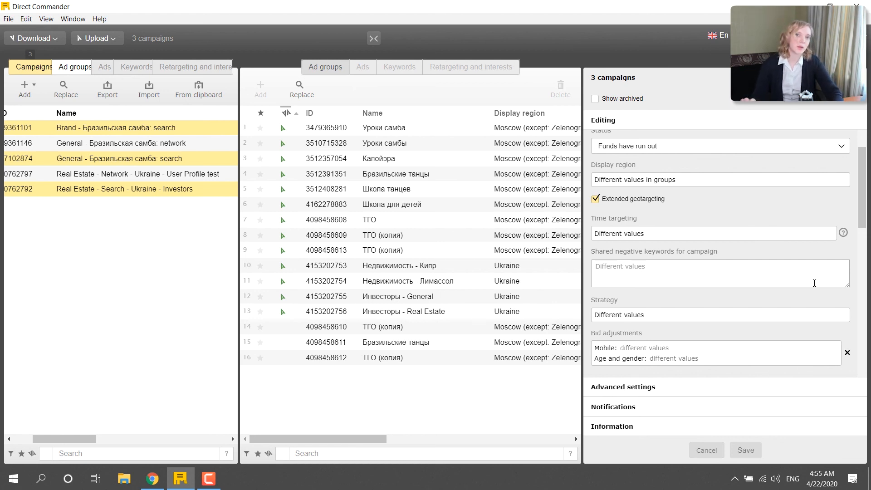
{"action": "key", "text": "ctrl+h"}
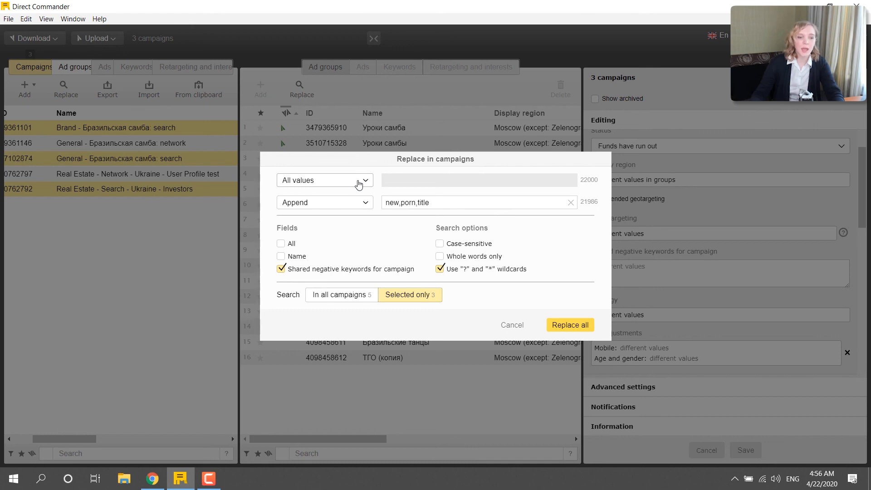
{"action": "left_click", "coordinate": [359, 184]}
{"action": "left_click", "coordinate": [359, 184]}
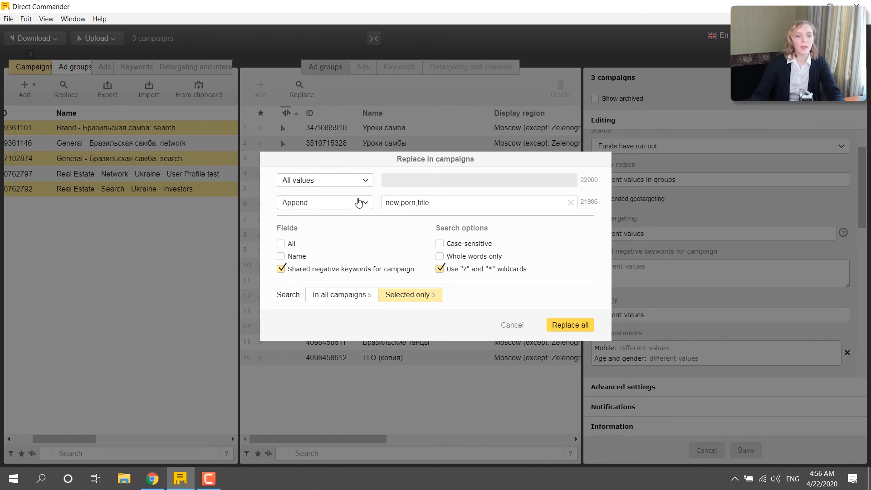
{"action": "left_click", "coordinate": [359, 206]}
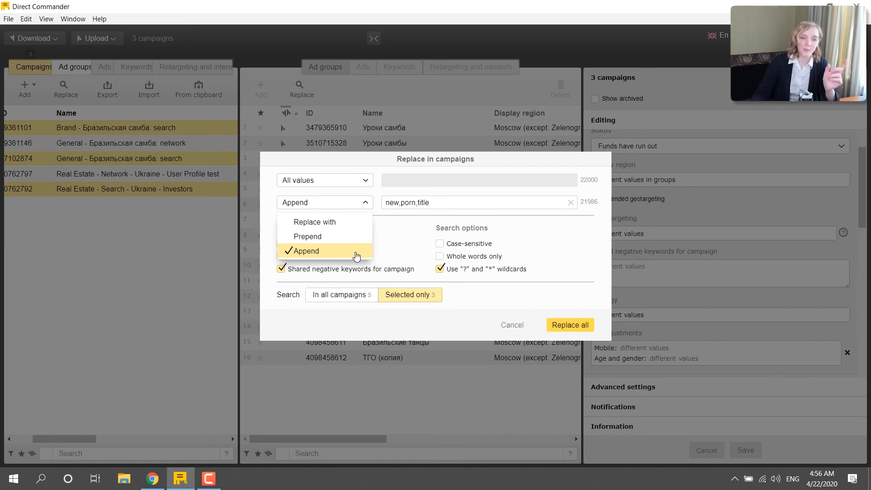
{"action": "left_click", "coordinate": [356, 255]}
{"action": "left_click", "coordinate": [439, 202]}
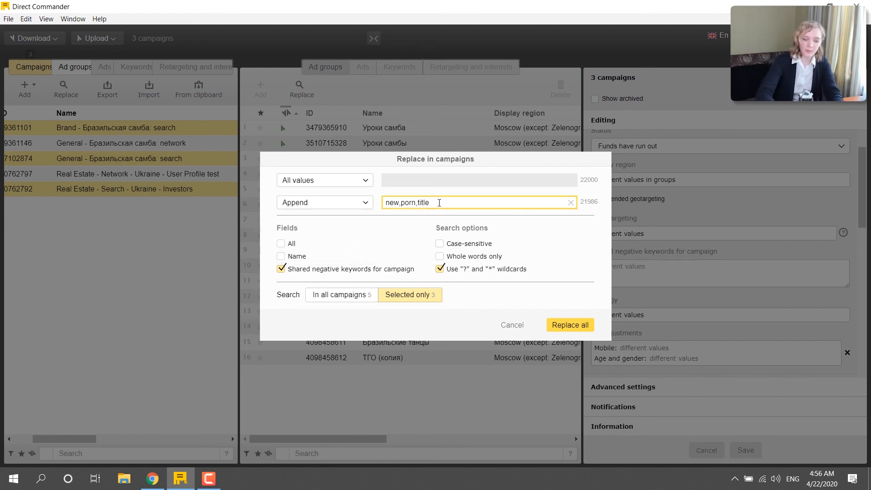
{"action": "type", "text": "youtube"}
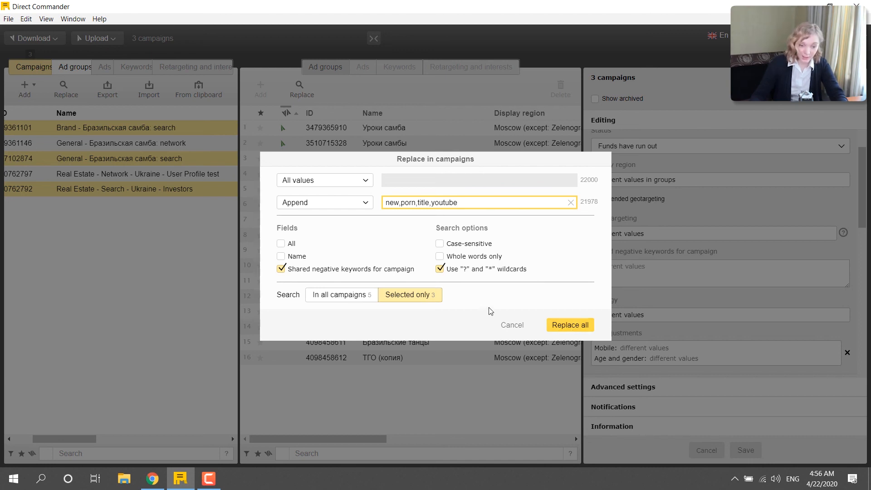
{"action": "left_click", "coordinate": [565, 325]}
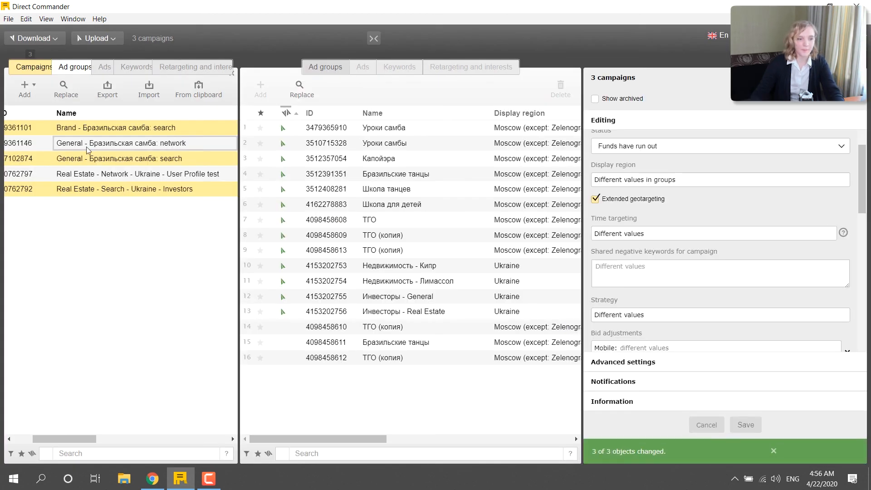
Step: Check the shared negative keywords of the Brand - Бразильская самба: search campaign, and switch to the slide presentation in Chrome
{"action": "left_click", "coordinate": [138, 131]}
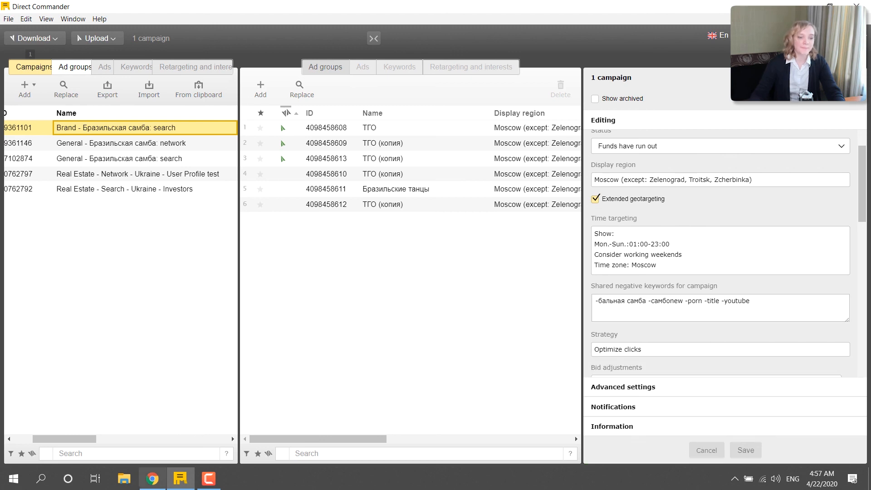
{"action": "left_click", "coordinate": [153, 485]}
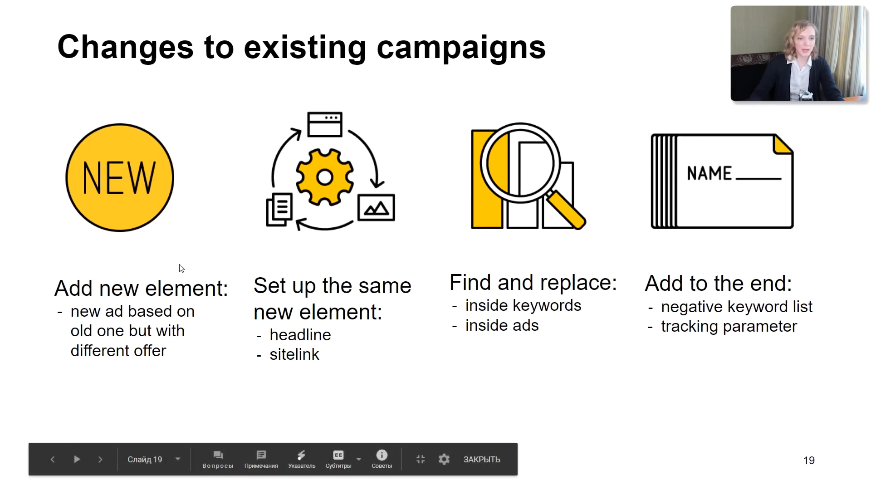
Step: Leave the slideshow and select the full Utm-tracking string in the UTM sheet of the Direct Commander: materials spreadsheet for copying
{"action": "key", "text": "Escape"}
{"action": "left_click", "coordinate": [477, 9]}
{"action": "left_click", "coordinate": [338, 9]}
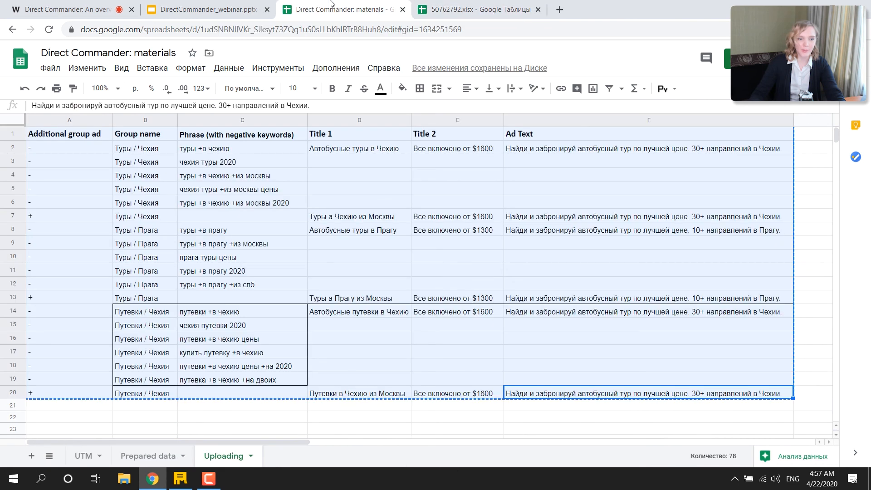
{"action": "left_click", "coordinate": [84, 456]}
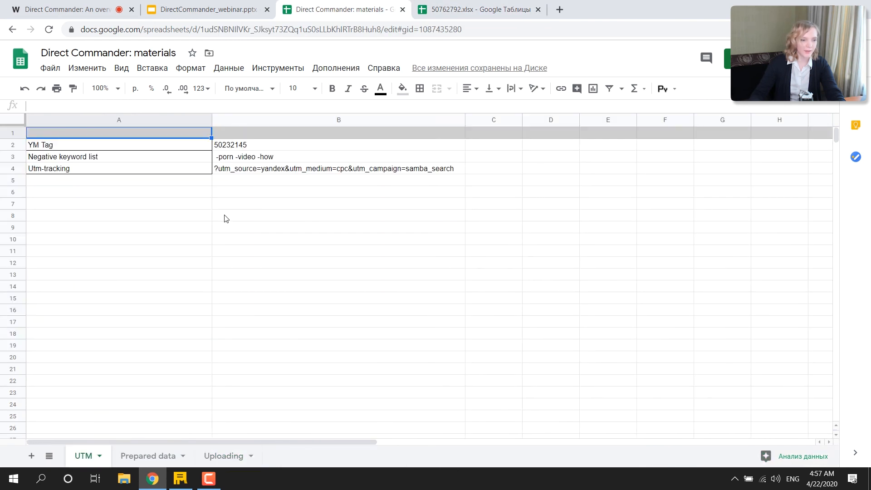
{"action": "double_click", "coordinate": [240, 172]}
{"action": "double_click", "coordinate": [243, 168]}
{"action": "key", "text": "ctrl+a"}
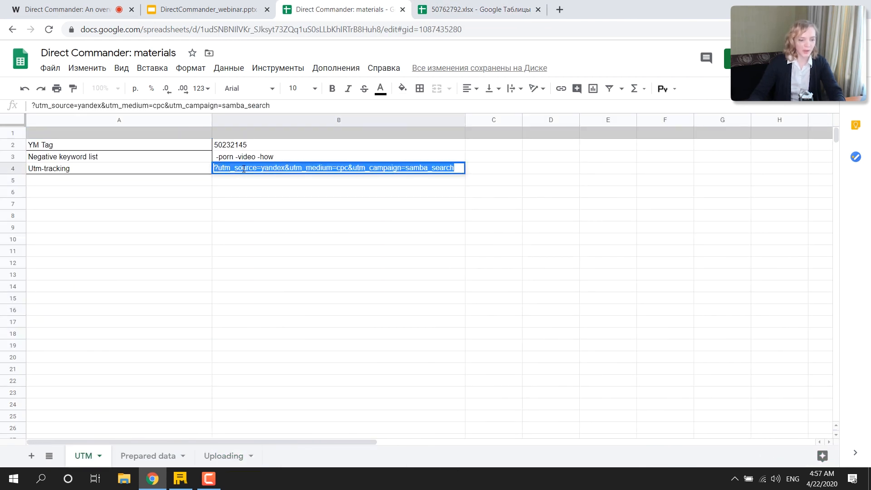
Step: Switch to Direct Commander and list the ads of all ad groups in the General - Бразильская самба: search campaign
{"action": "left_click", "coordinate": [180, 479]}
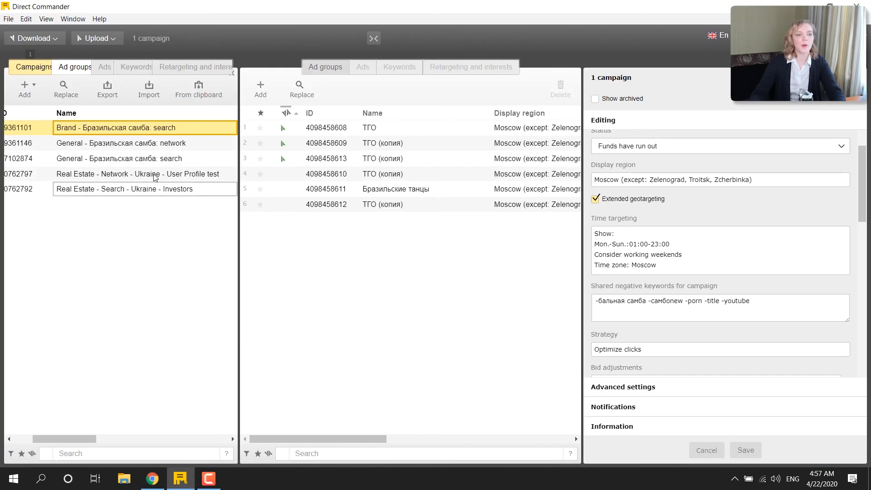
{"action": "left_click", "coordinate": [170, 160]}
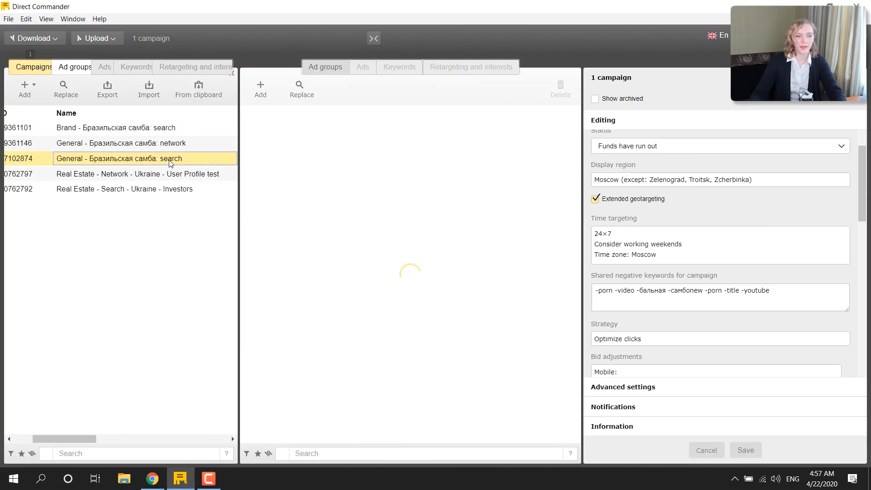
{"action": "left_click_drag", "start_coordinate": [370, 440], "coordinate": [581, 439]}
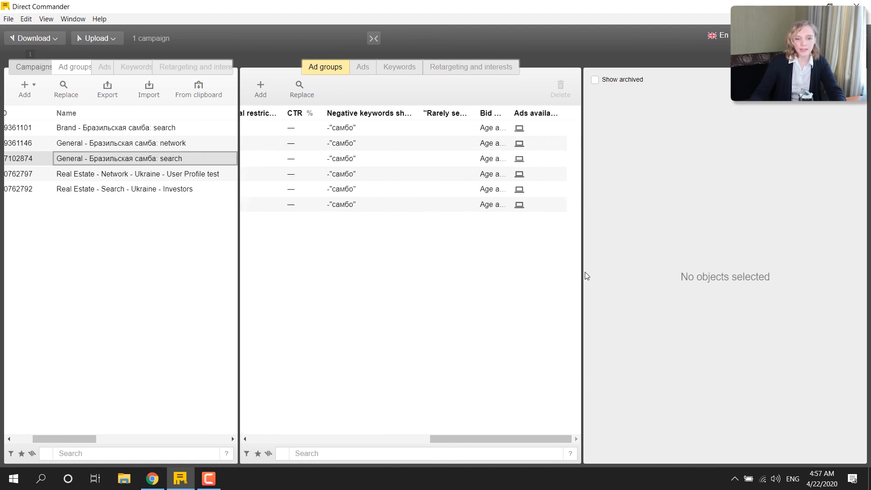
{"action": "left_click_drag", "start_coordinate": [583, 273], "coordinate": [677, 271]}
{"action": "left_click", "coordinate": [379, 153]}
{"action": "key", "text": "ctrl+a"}
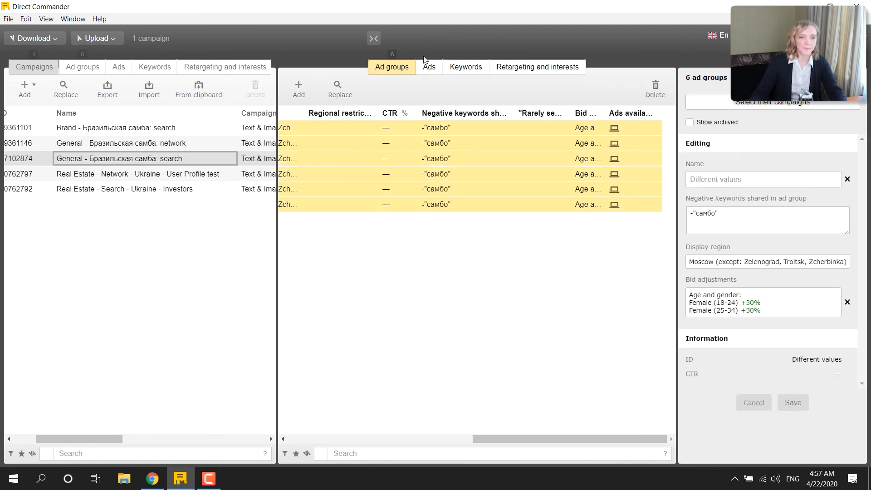
{"action": "left_click", "coordinate": [429, 67]}
{"action": "left_click_drag", "start_coordinate": [277, 321], "coordinate": [144, 312]}
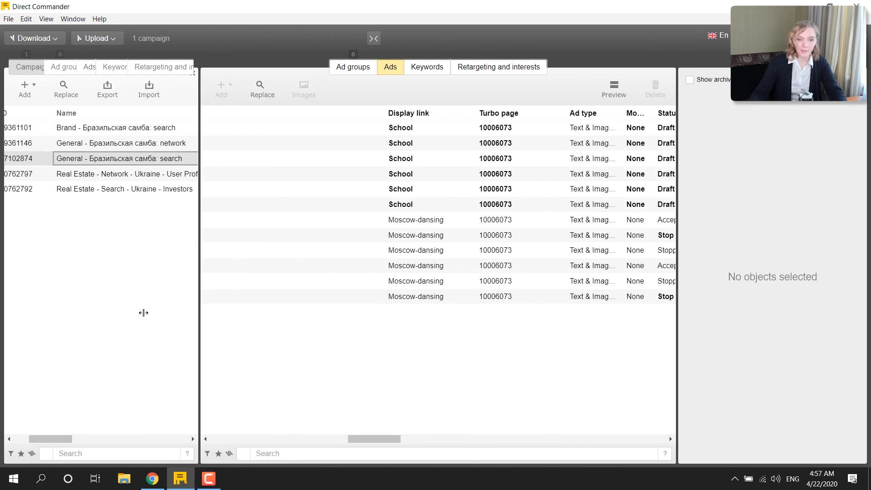
{"action": "left_click_drag", "start_coordinate": [360, 438], "coordinate": [174, 438]}
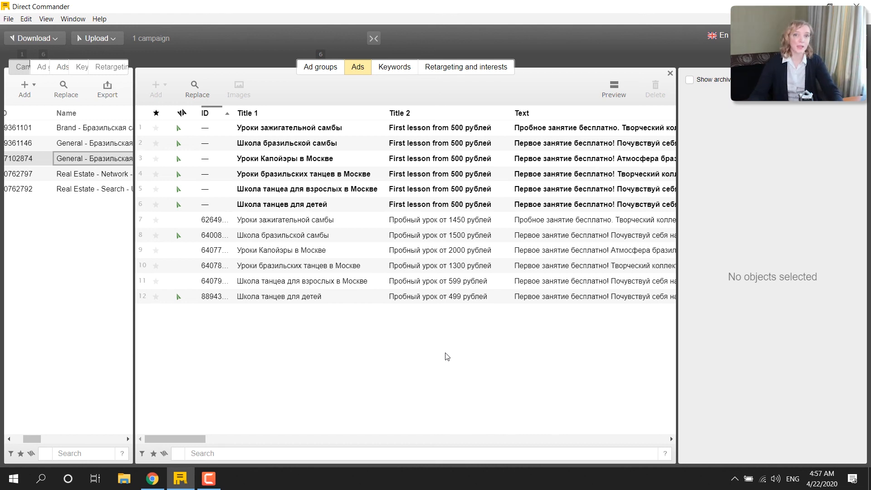
Step: Set up an ad replacement that appends "?utm_source=yandex&utm_medium=cpc&utm_campaign=samba_search" to all values
{"action": "key", "text": "ctrl+h"}
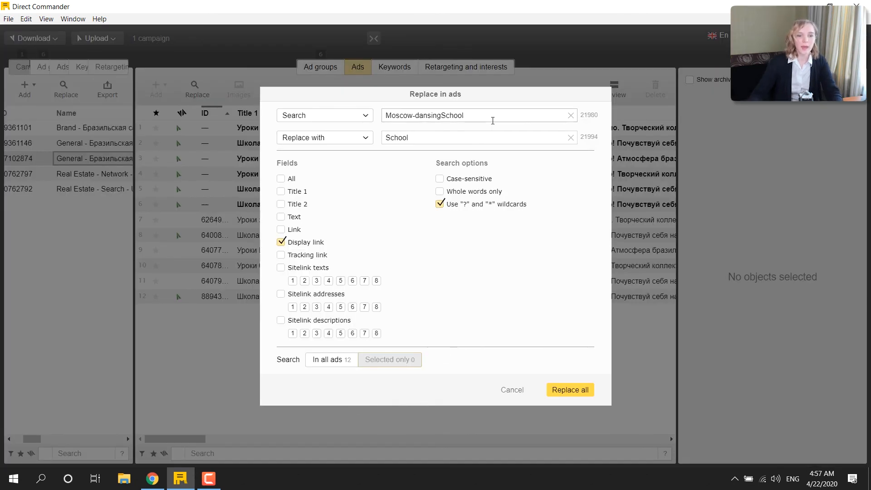
{"action": "left_click_drag", "start_coordinate": [492, 117], "coordinate": [420, 115]}
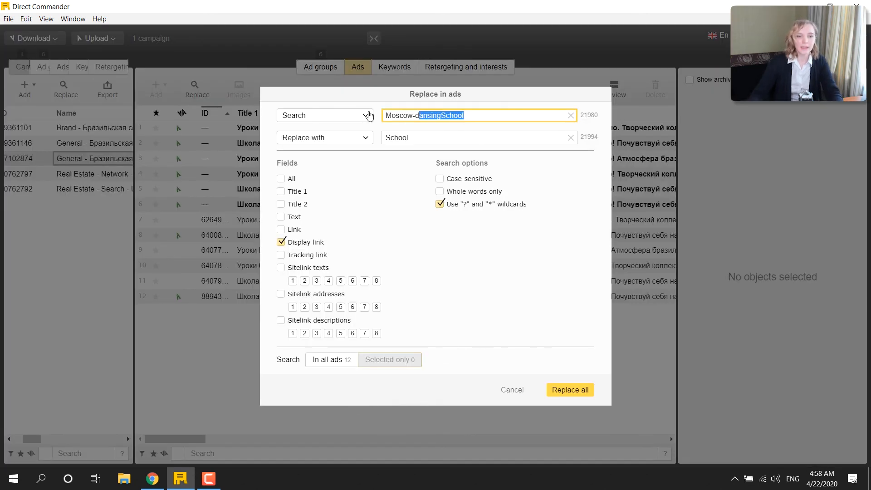
{"action": "key", "text": "ctrl+a"}
{"action": "key", "text": "BackSpace"}
{"action": "left_click", "coordinate": [370, 116]}
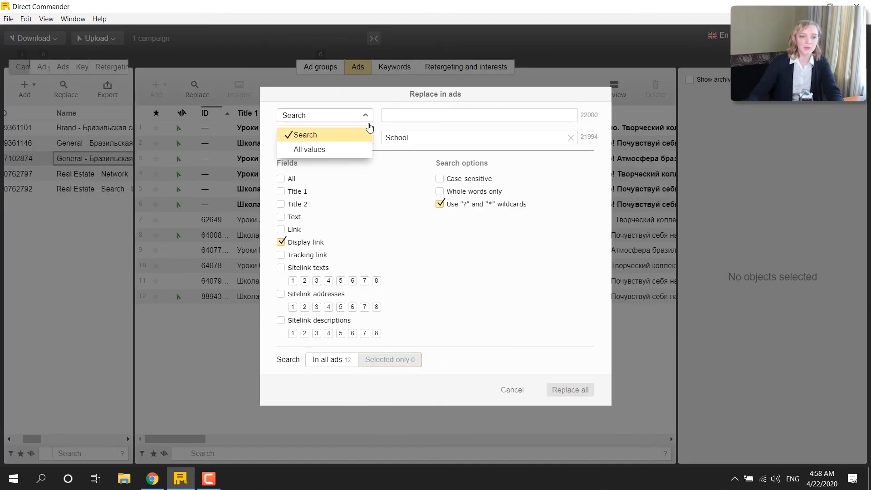
{"action": "left_click", "coordinate": [356, 147]}
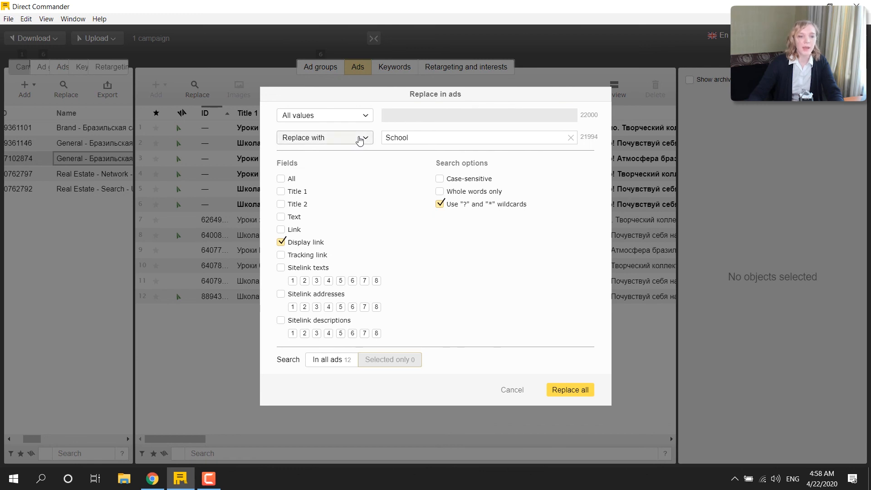
{"action": "left_click", "coordinate": [360, 140]}
{"action": "left_click", "coordinate": [346, 189]}
{"action": "left_click", "coordinate": [430, 137]}
{"action": "key", "text": "ctrl+a"}
{"action": "key", "text": "ctrl+v"}
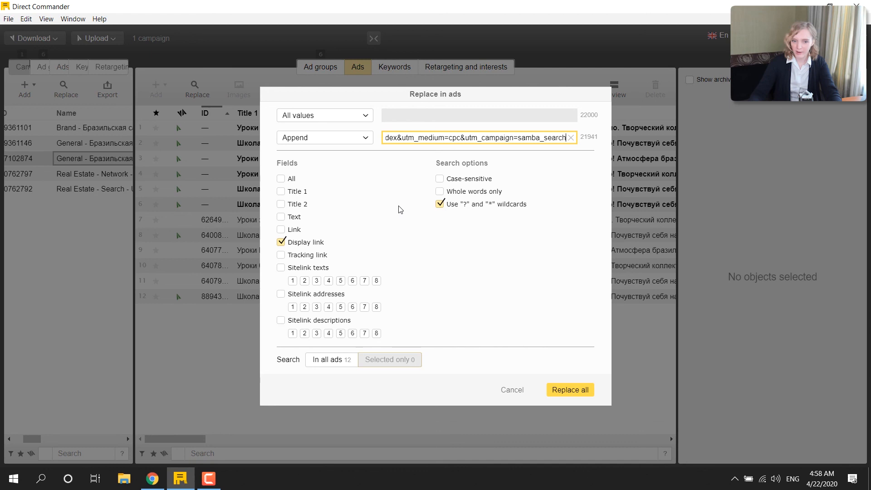
Step: Try to apply the UTM append to Link and Sitelink texts 1 to 4 in all ads, excluding Display link
{"action": "left_click", "coordinate": [281, 243]}
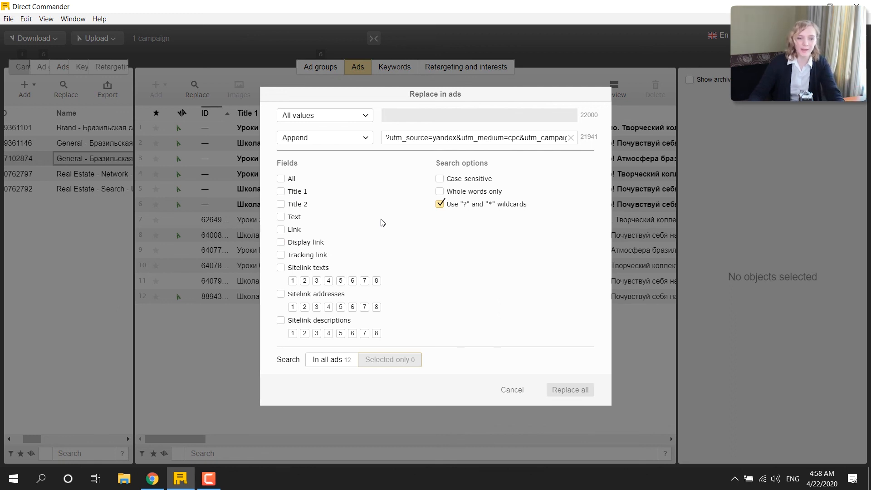
{"action": "left_click", "coordinate": [281, 231]}
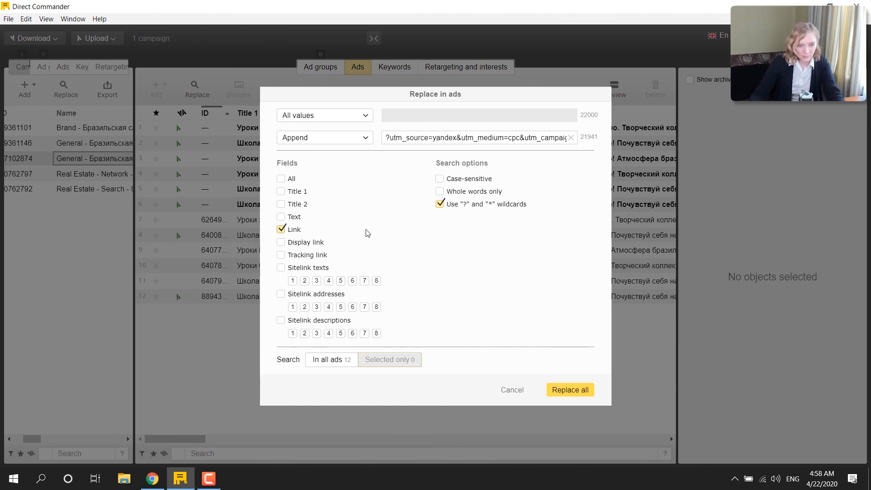
{"action": "left_click", "coordinate": [281, 267]}
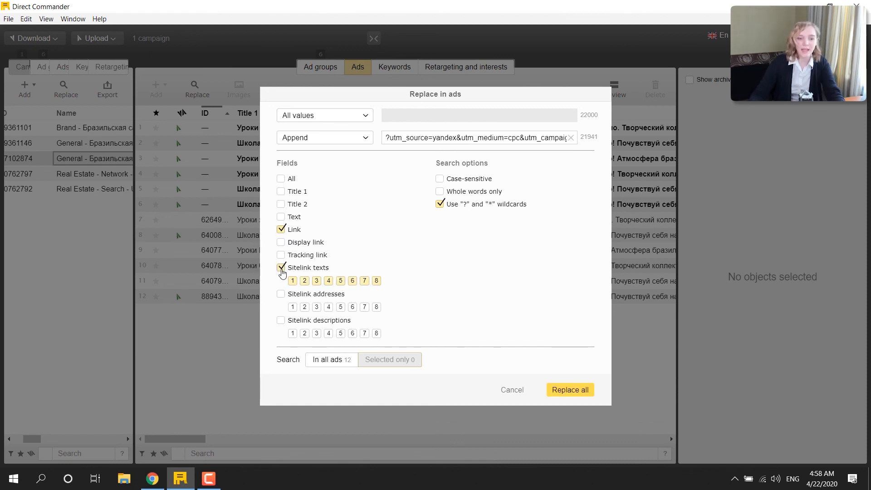
{"action": "left_click", "coordinate": [341, 280]}
{"action": "left_click", "coordinate": [352, 280]}
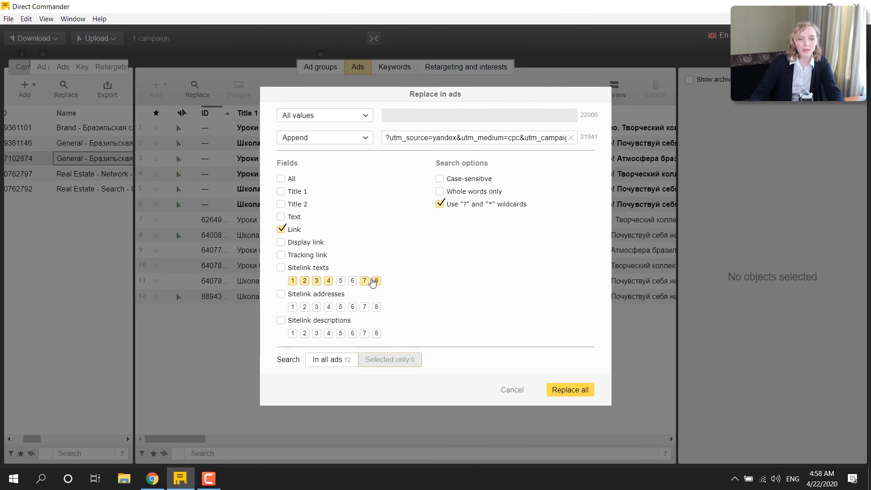
{"action": "left_click", "coordinate": [364, 281]}
{"action": "left_click", "coordinate": [376, 281]}
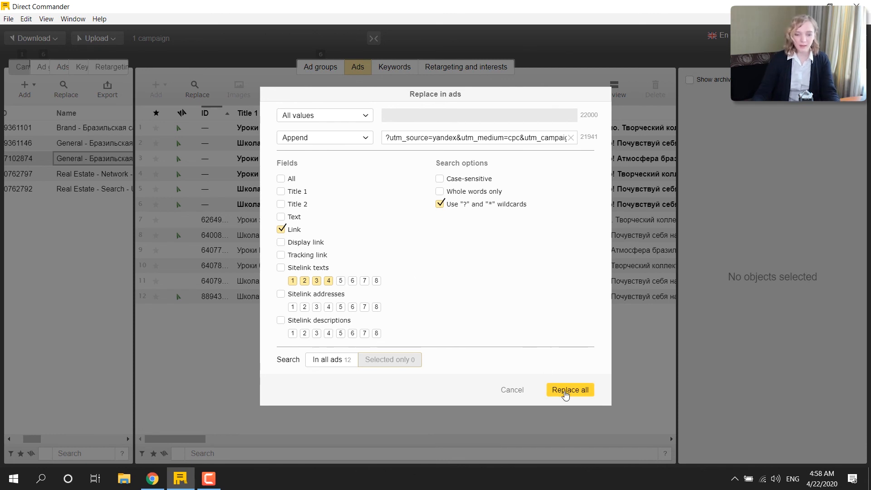
{"action": "left_click", "coordinate": [341, 366]}
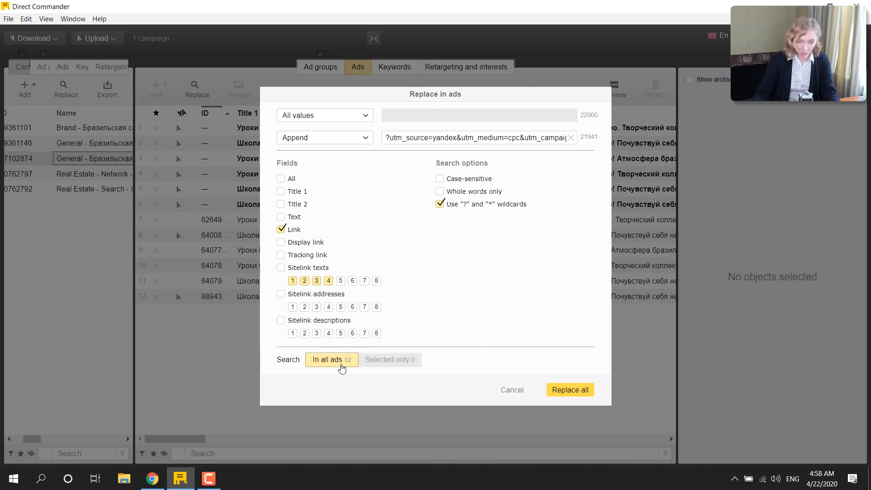
{"action": "left_click", "coordinate": [586, 390]}
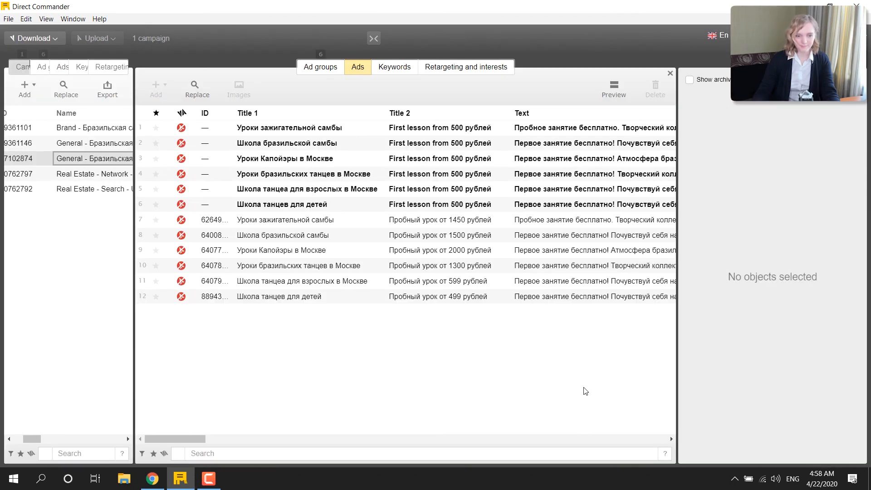
Step: Check the error details of the third ad and undo the UTM append
{"action": "left_click_drag", "start_coordinate": [192, 438], "coordinate": [149, 427]}
{"action": "mouse_move", "coordinate": [181, 164]}
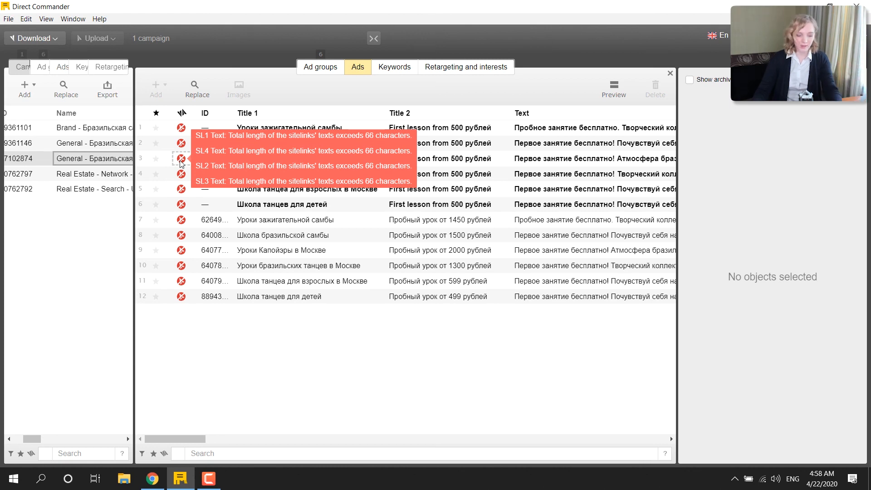
{"action": "key", "text": "ctrl+z"}
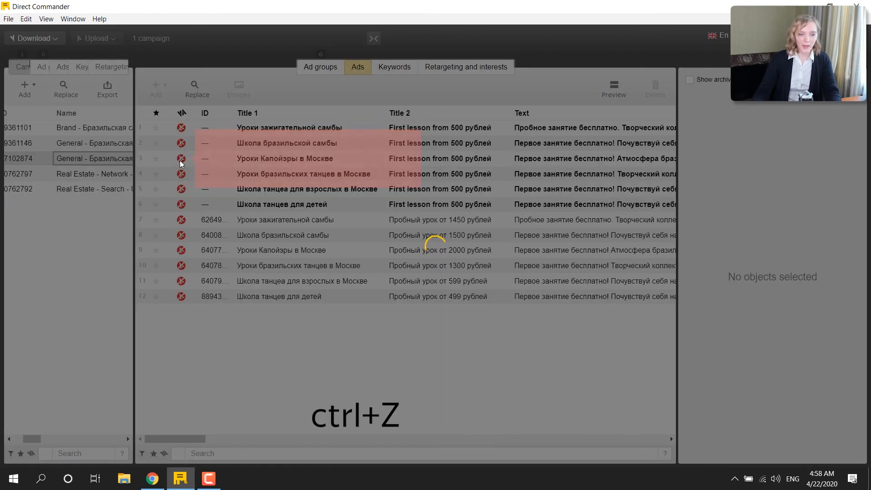
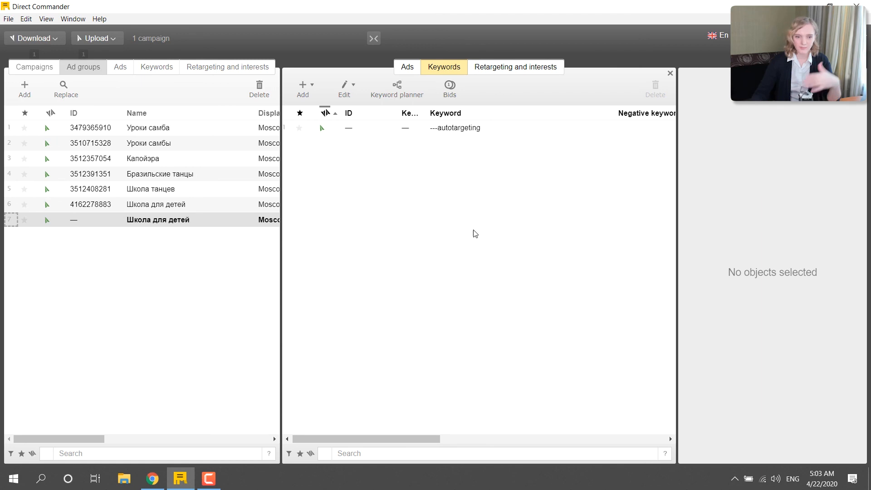
Step: Open the keyword planner for the new Школа для детей ad group and enter "school" as the base query
{"action": "left_click", "coordinate": [404, 91]}
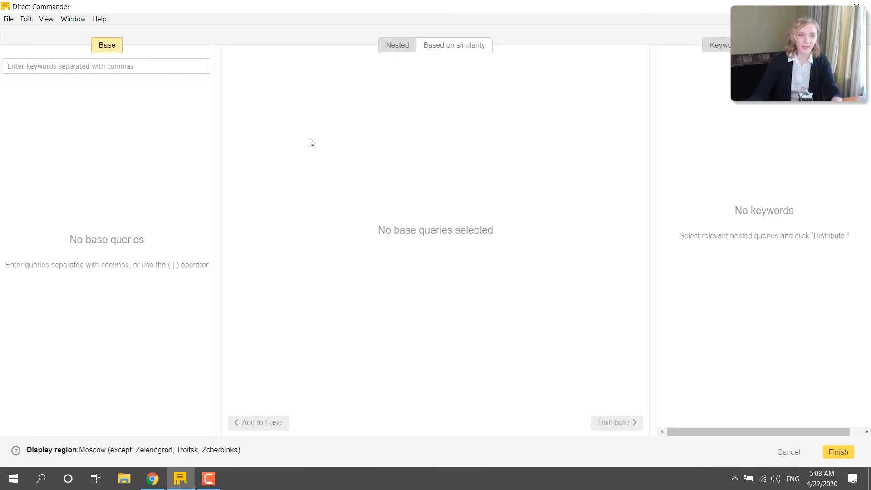
{"action": "left_click", "coordinate": [61, 67]}
{"action": "key", "text": "alt+shift"}
{"action": "type", "text": "ыррщщд"}
{"action": "key", "text": "BackSpace"}
{"action": "key", "text": "BackSpace"}
{"action": "key", "text": "BackSpace"}
{"action": "key", "text": "BackSpace"}
{"action": "key", "text": "BackSpace"}
{"action": "key", "text": "BackSpace"}
{"action": "key", "text": "alt+shift"}
{"action": "type", "text": "school"}
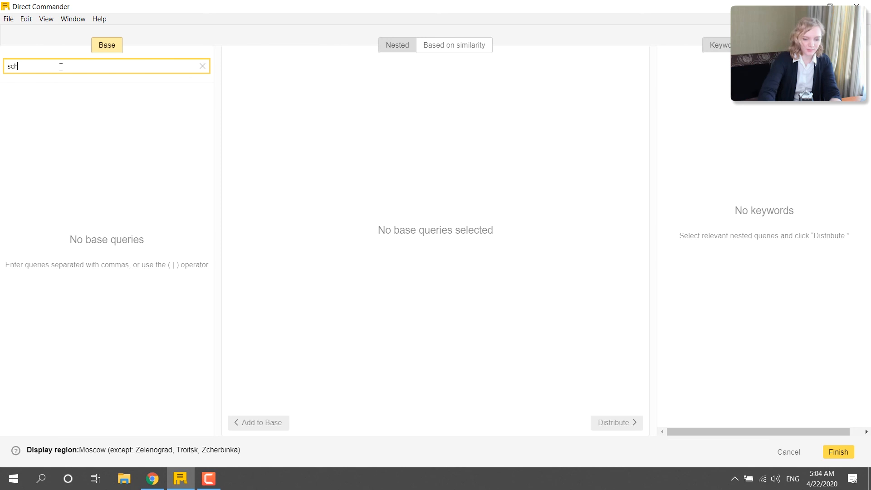
{"action": "key", "text": "Return"}
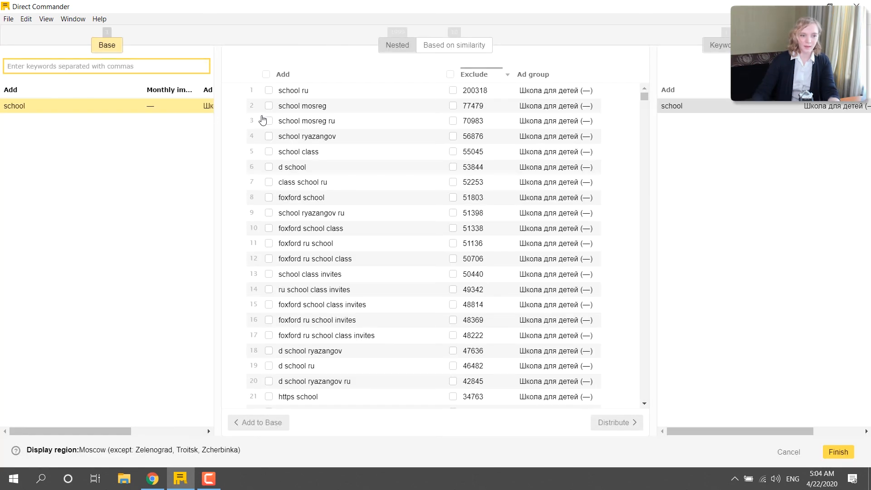
Step: Distribute the nested queries school mosreg, school mosreg ru, school ryazangov and d school to the ad group and finish planning
{"action": "left_click", "coordinate": [268, 108]}
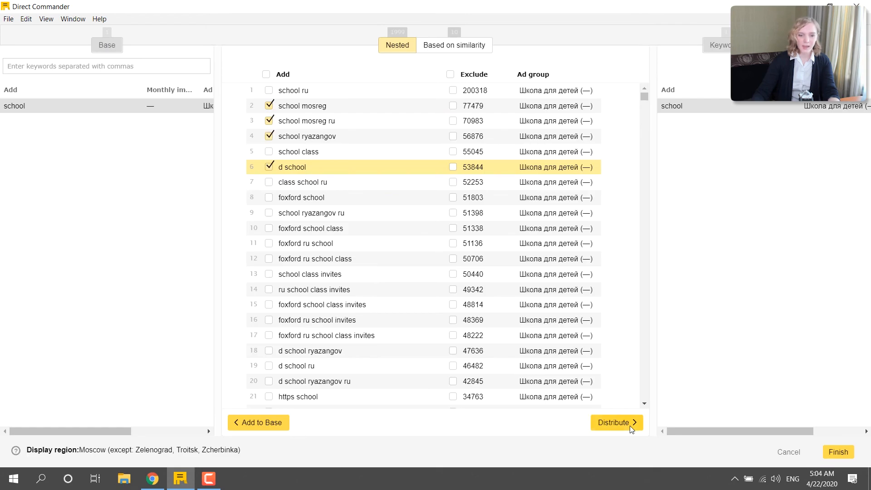
{"action": "left_click", "coordinate": [632, 424]}
{"action": "left_click", "coordinate": [838, 452]}
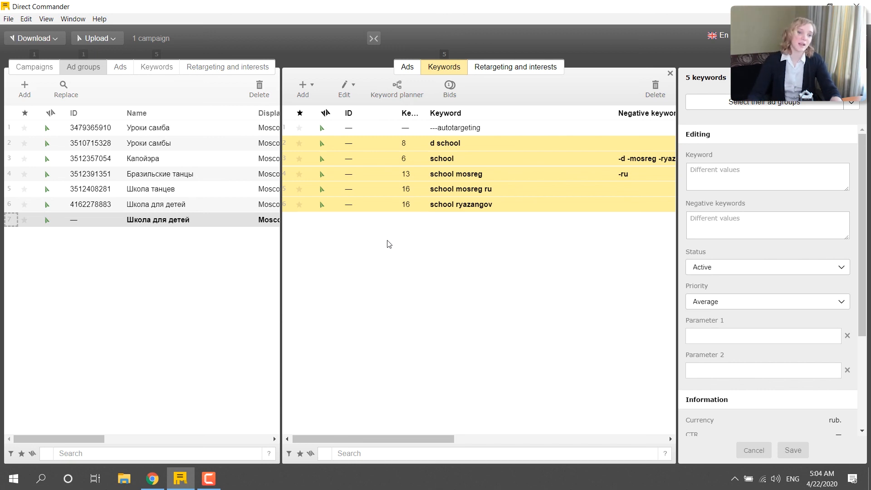
Step: View the dialog for adding keywords manually and close it without adding any
{"action": "left_click", "coordinate": [302, 91]}
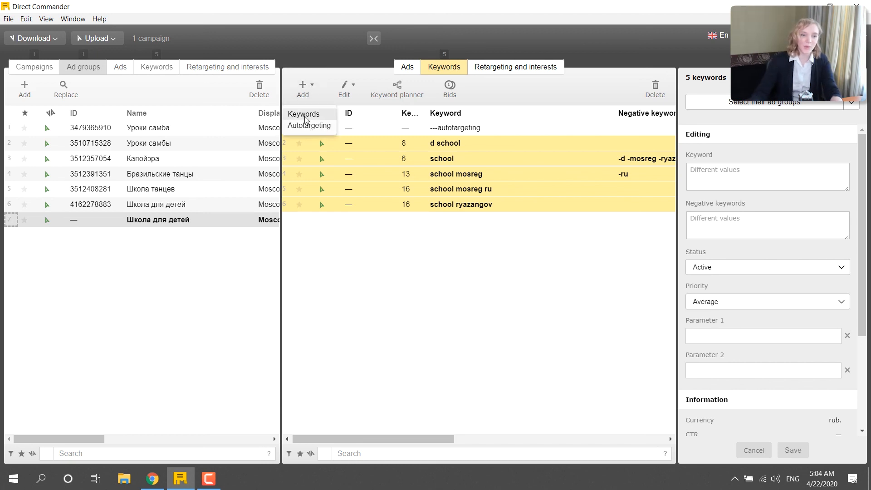
{"action": "left_click", "coordinate": [304, 115]}
{"action": "left_click", "coordinate": [398, 164]}
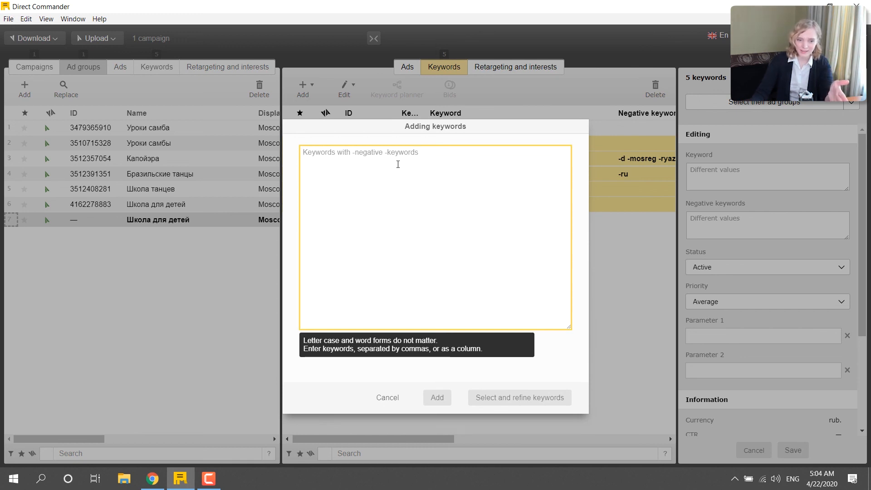
{"action": "left_click", "coordinate": [388, 398]}
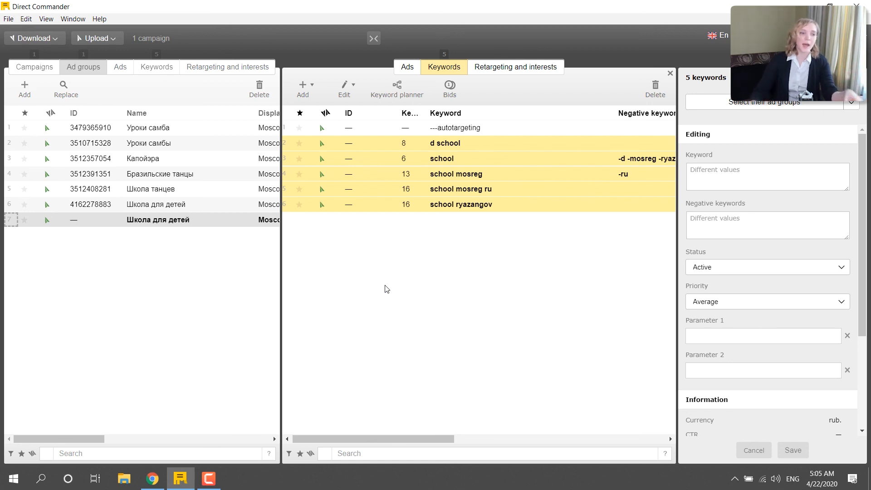
Step: Return to the campaign list, and open the exported 50762792.xlsx spreadsheet in Chrome
{"action": "left_click", "coordinate": [32, 68]}
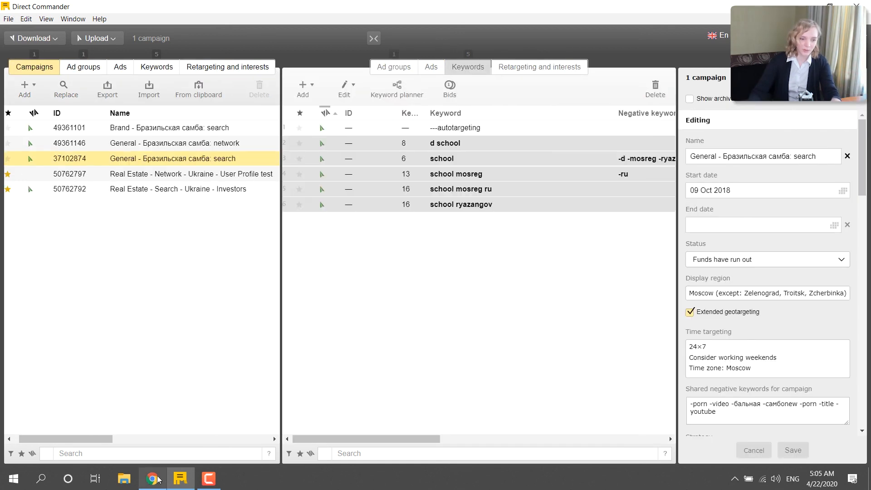
{"action": "left_click", "coordinate": [152, 478]}
{"action": "key", "text": "Escape"}
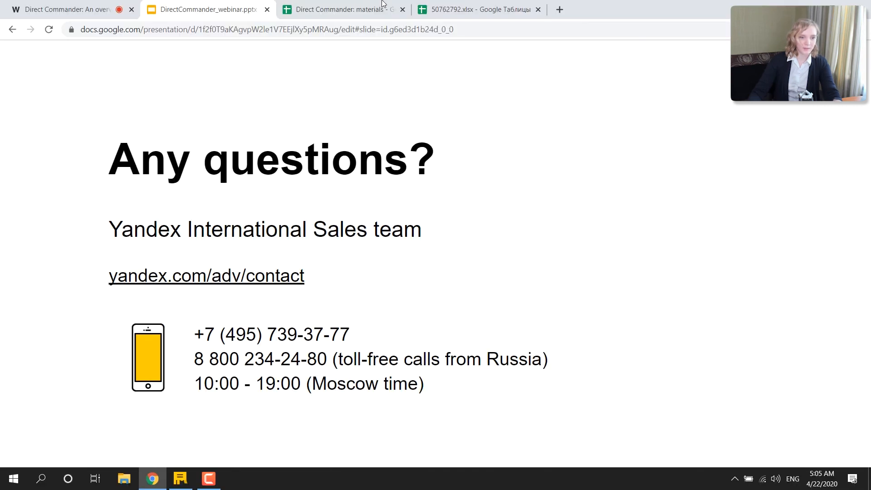
{"action": "left_click", "coordinate": [474, 8]}
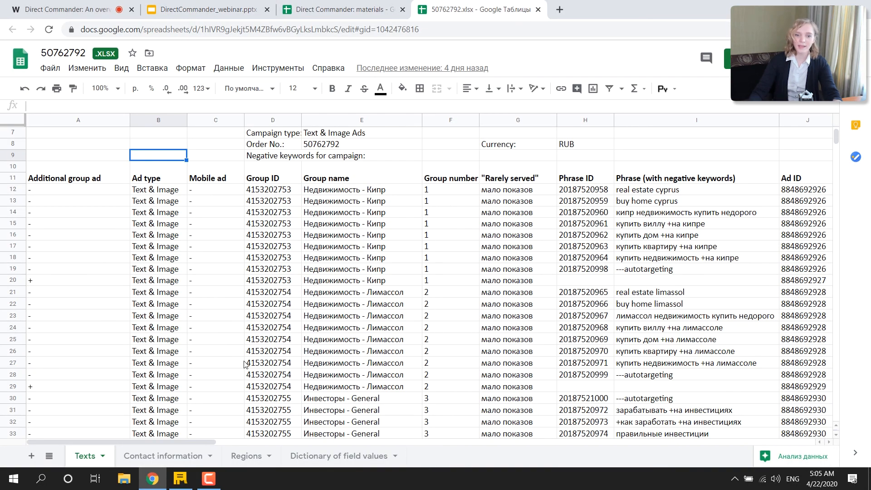
Step: Examine the ad group, phrase and ad text columns on the Uploading sheet of the Direct Commander: materials spreadsheet
{"action": "left_click", "coordinate": [336, 8]}
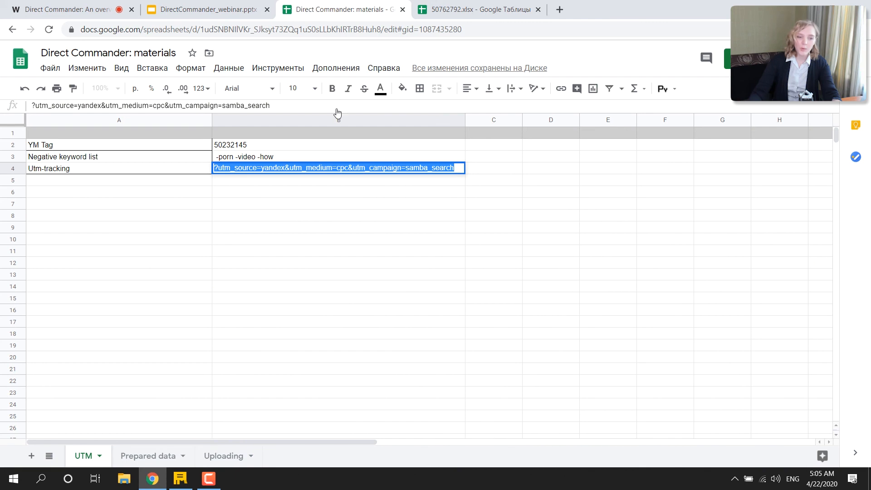
{"action": "left_click", "coordinate": [294, 257]}
{"action": "left_click", "coordinate": [225, 454]}
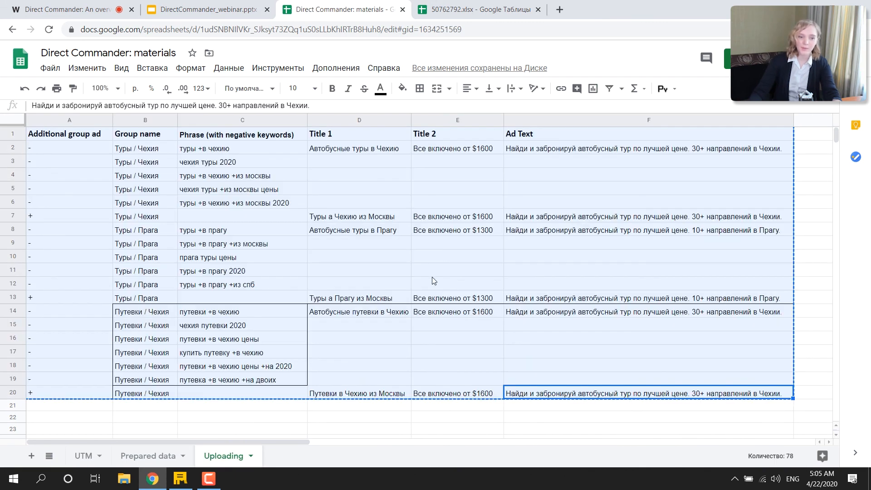
{"action": "left_click", "coordinate": [452, 283]}
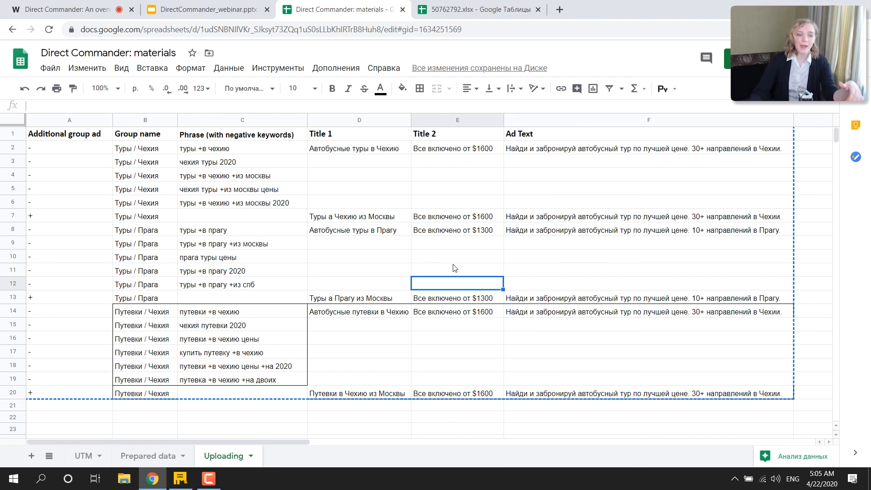
Step: Switch to Direct Commander, rename campaign General - Бразильская самба: search to General - Бразильская самба: search4646, and save it
{"action": "left_click", "coordinate": [181, 478]}
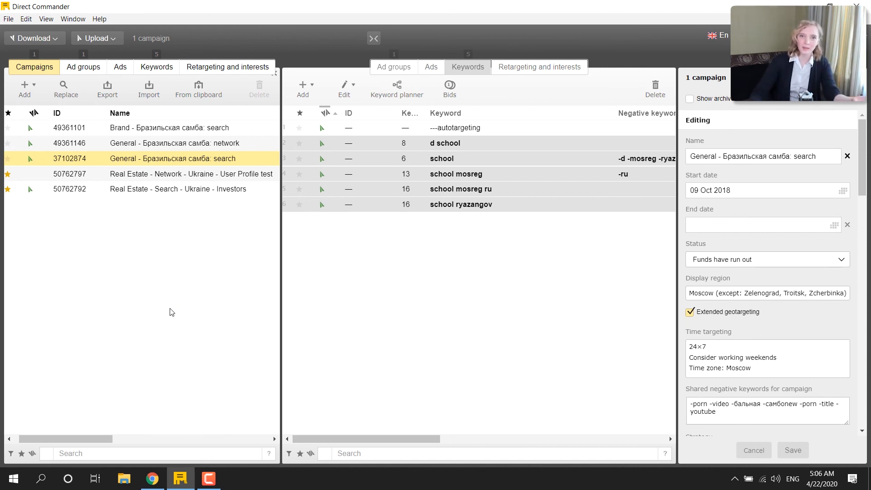
{"action": "left_click", "coordinate": [185, 163]}
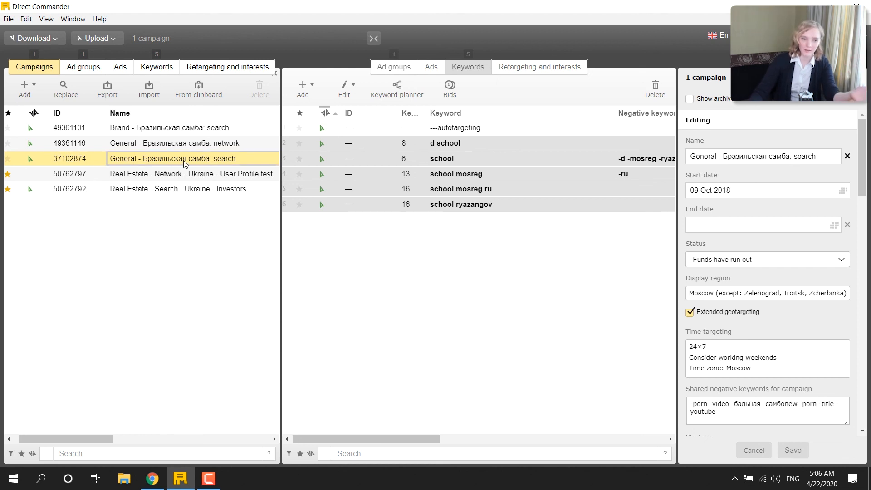
{"action": "left_click", "coordinate": [185, 162]}
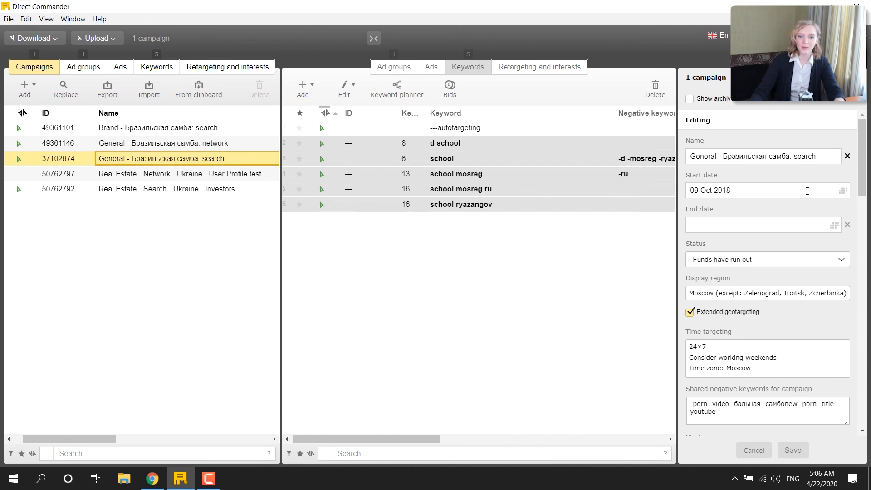
{"action": "double_click", "coordinate": [803, 156]}
{"action": "left_click", "coordinate": [825, 155]}
{"action": "type", "text": "4646"}
{"action": "left_click", "coordinate": [793, 450]}
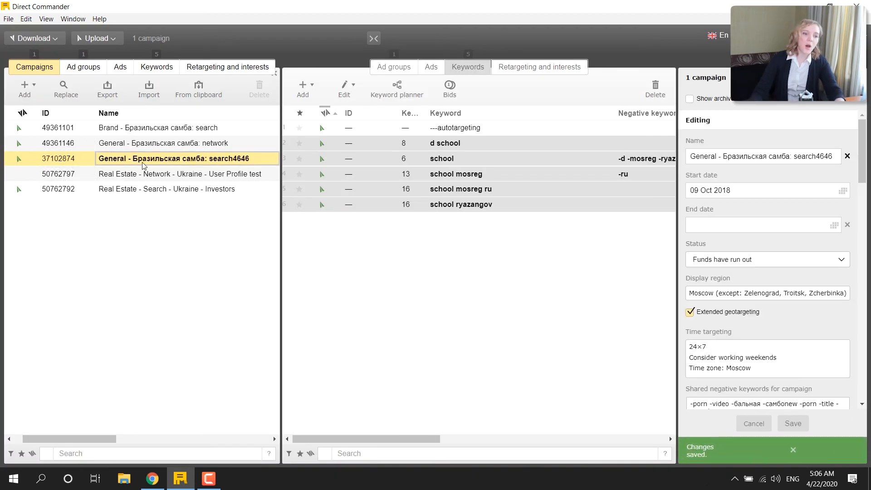
Step: Remove the 4646 suffix from the campaign name directly in the campaign list, restoring General - Бразильская самба: search
{"action": "double_click", "coordinate": [169, 160]}
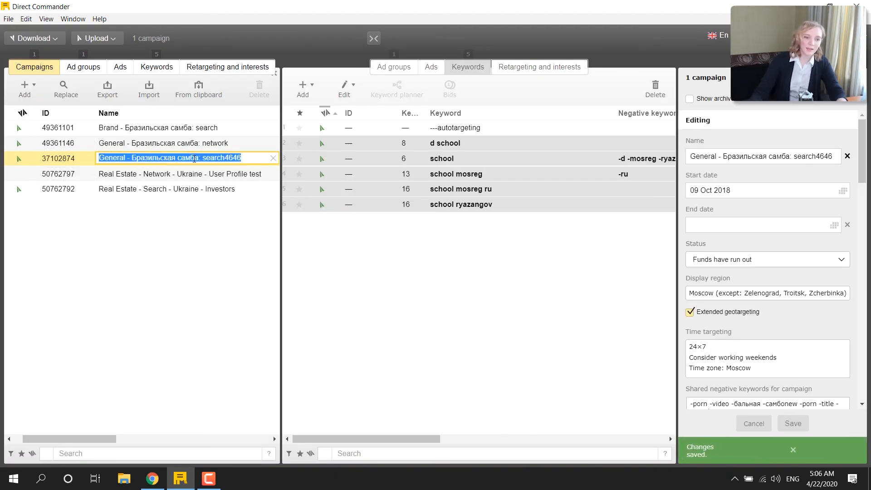
{"action": "left_click", "coordinate": [249, 159]}
{"action": "key", "text": "BackSpace"}
{"action": "key", "text": "BackSpace"}
{"action": "key", "text": "BackSpace"}
{"action": "key", "text": "BackSpace"}
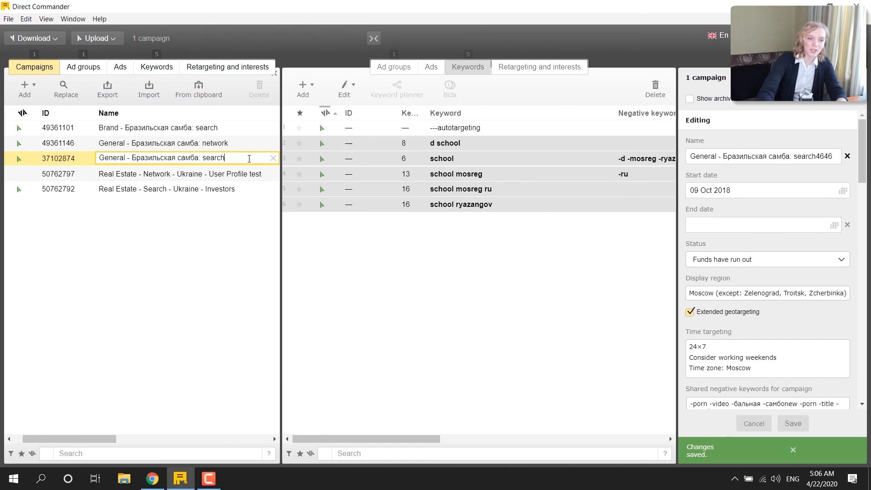
{"action": "left_click", "coordinate": [245, 173]}
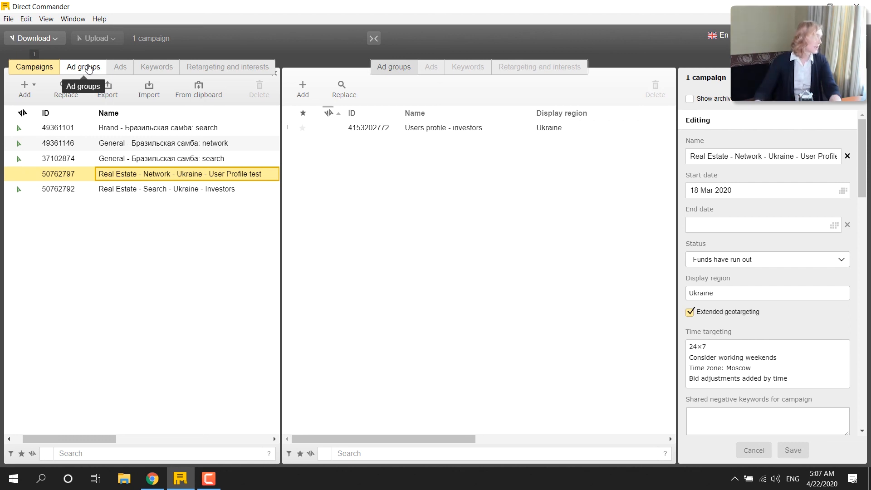
Step: Switch to Chrome and examine the Additional group ad column, the first group's rows 12–19 and the ad text columns in 50762792.xlsx
{"action": "left_click", "coordinate": [159, 480]}
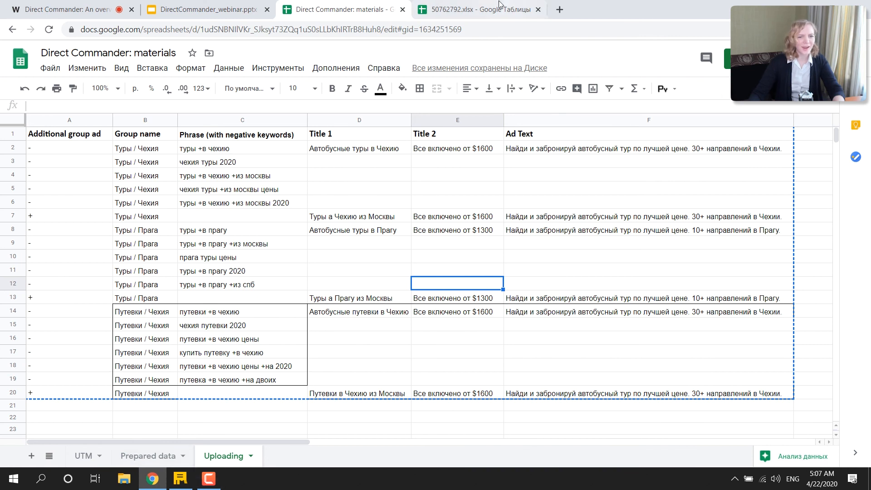
{"action": "left_click", "coordinate": [485, 9]}
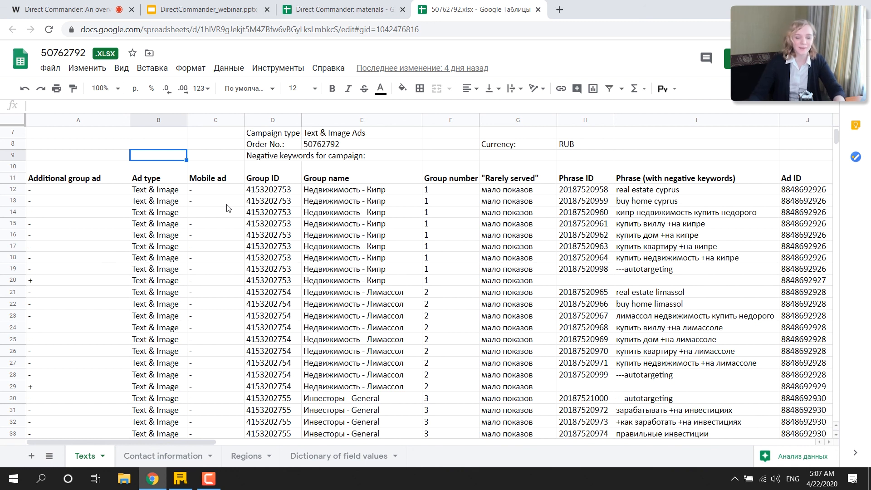
{"action": "left_click", "coordinate": [89, 122]}
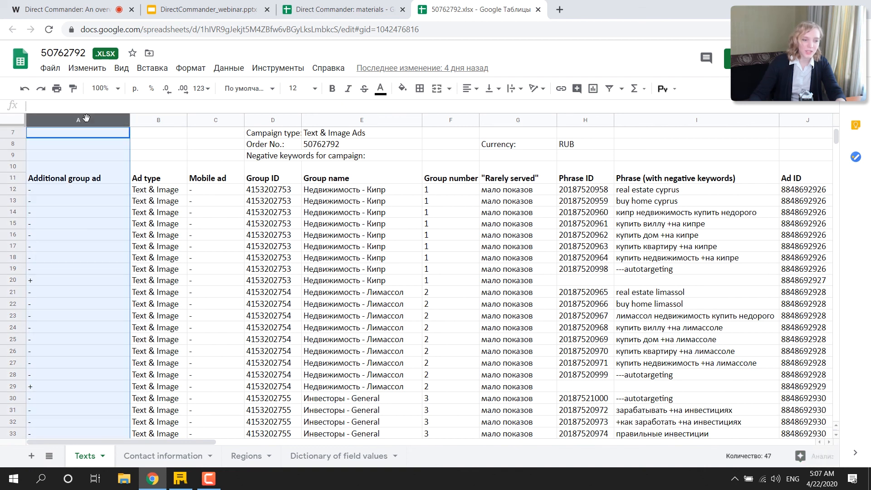
{"action": "left_click", "coordinate": [88, 159]}
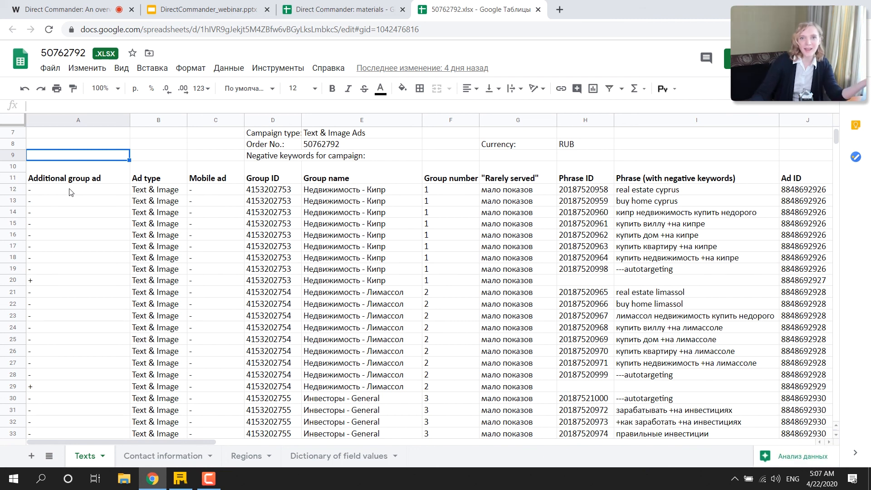
{"action": "left_click_drag", "start_coordinate": [57, 193], "coordinate": [52, 271]}
{"action": "left_click_drag", "start_coordinate": [22, 189], "coordinate": [22, 265]}
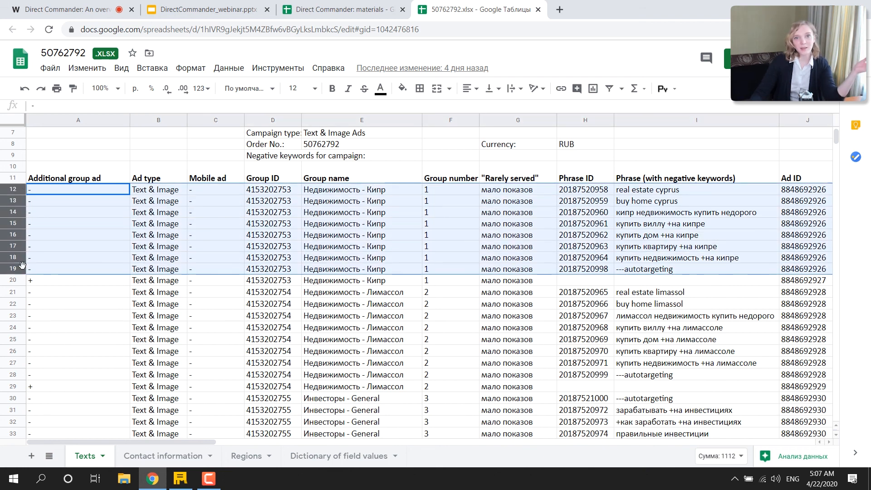
{"action": "left_click_drag", "start_coordinate": [183, 440], "coordinate": [364, 445]}
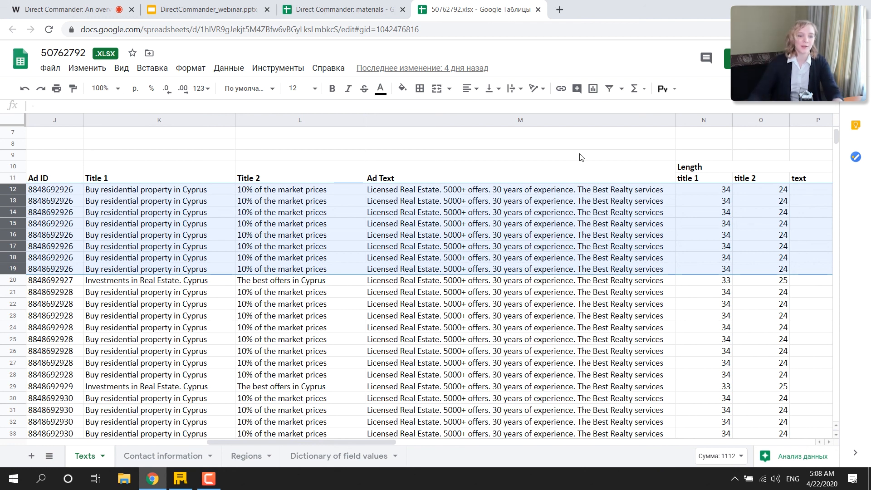
{"action": "left_click_drag", "start_coordinate": [318, 441], "coordinate": [137, 442]}
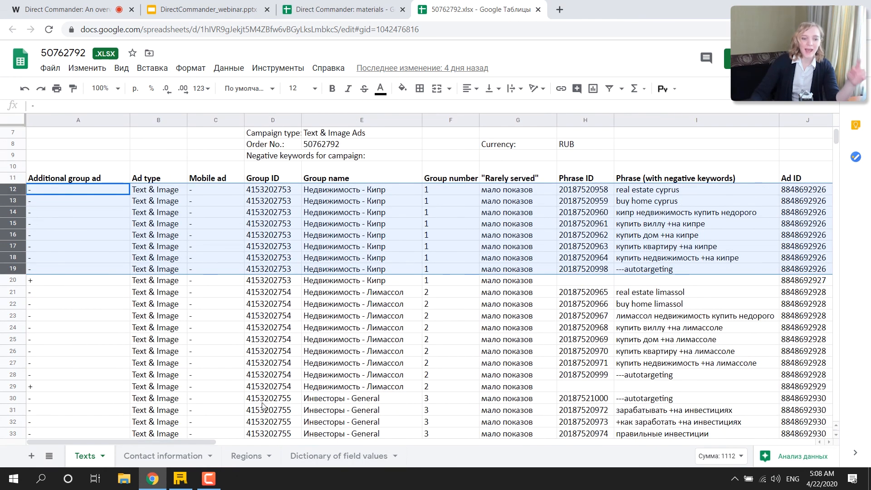
Step: Examine how the Uploading sheet structures the Туры / Чехия group, including its first ad and the additional ad in row 7
{"action": "left_click", "coordinate": [316, 9]}
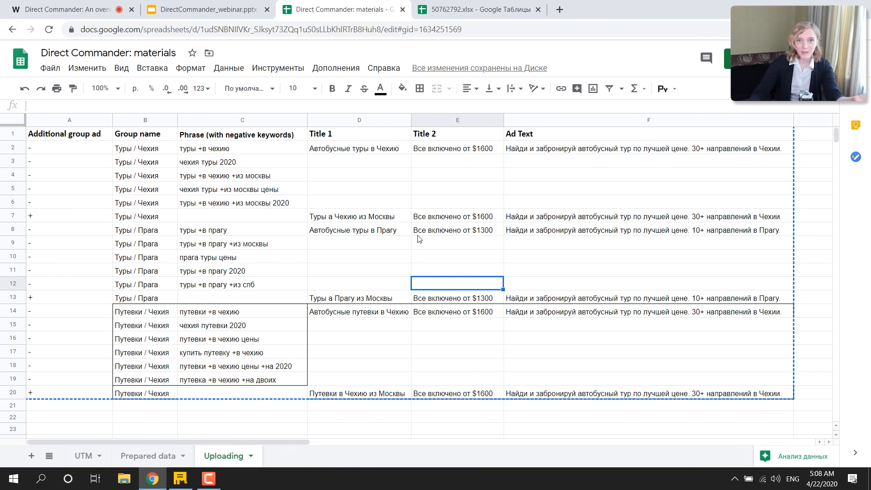
{"action": "left_click_drag", "start_coordinate": [375, 153], "coordinate": [655, 153]}
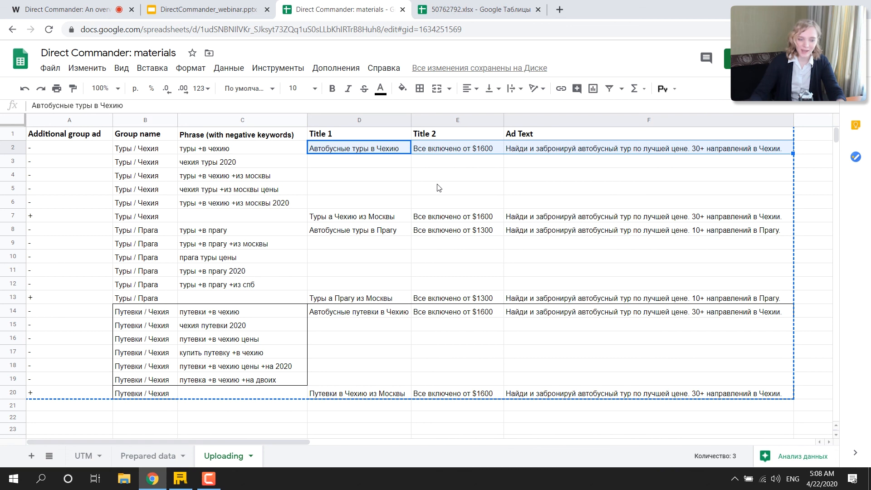
{"action": "left_click", "coordinate": [16, 216]}
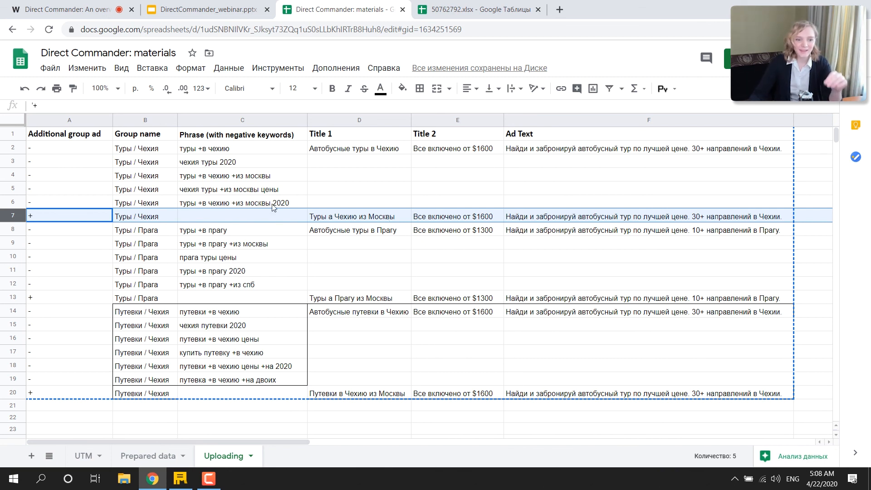
{"action": "left_click_drag", "start_coordinate": [150, 217], "coordinate": [145, 150]}
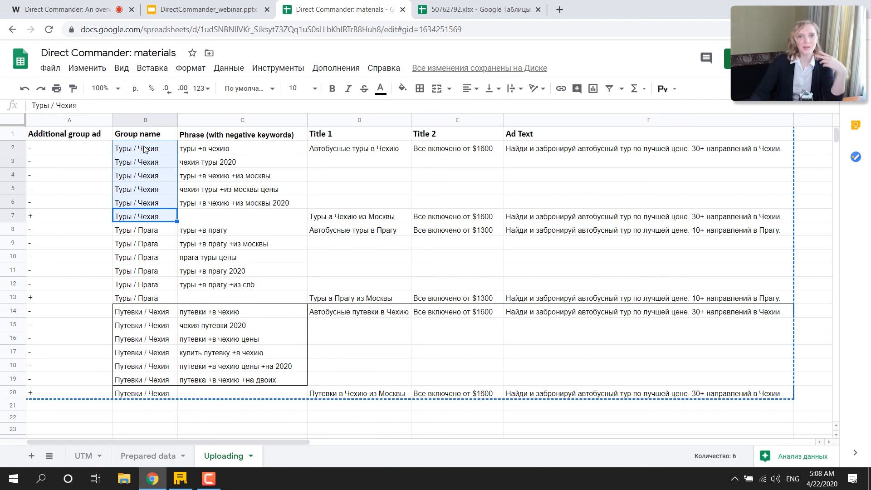
{"action": "left_click", "coordinate": [48, 214]}
{"action": "left_click", "coordinate": [13, 216]}
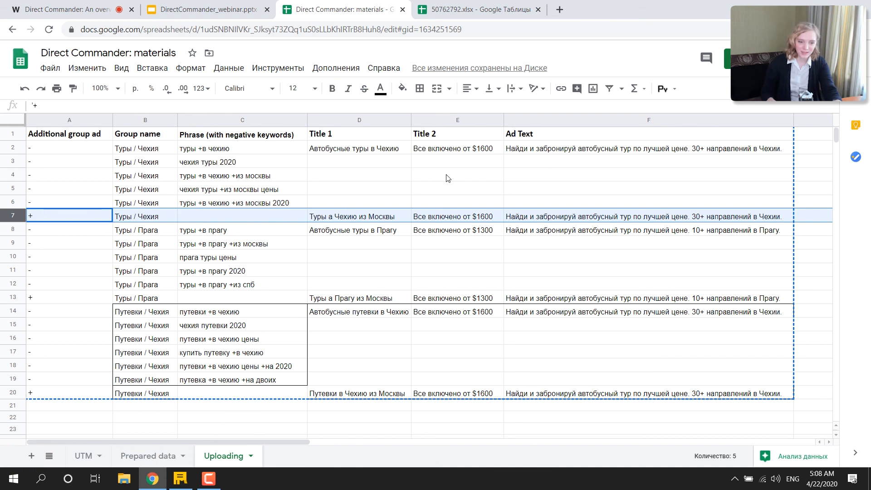
Step: Switch to Direct Commander and list the keywords of all ad groups in General - Бразильская самба: search
{"action": "left_click", "coordinate": [178, 483]}
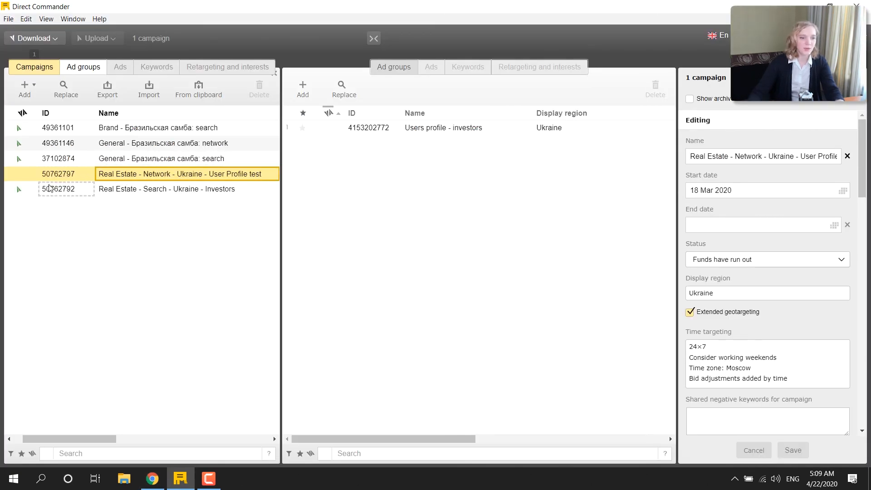
{"action": "left_click", "coordinate": [119, 161]}
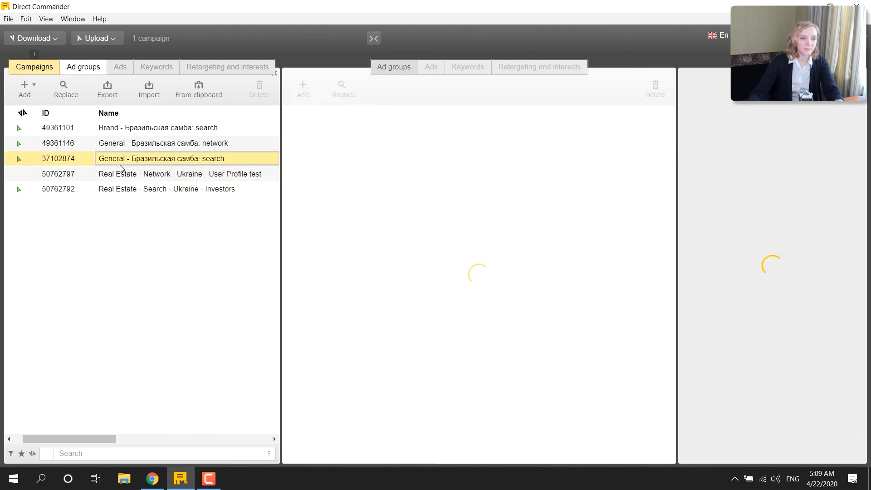
{"action": "left_click", "coordinate": [419, 189]}
{"action": "key", "text": "ctrl+a"}
{"action": "left_click", "coordinate": [474, 72]}
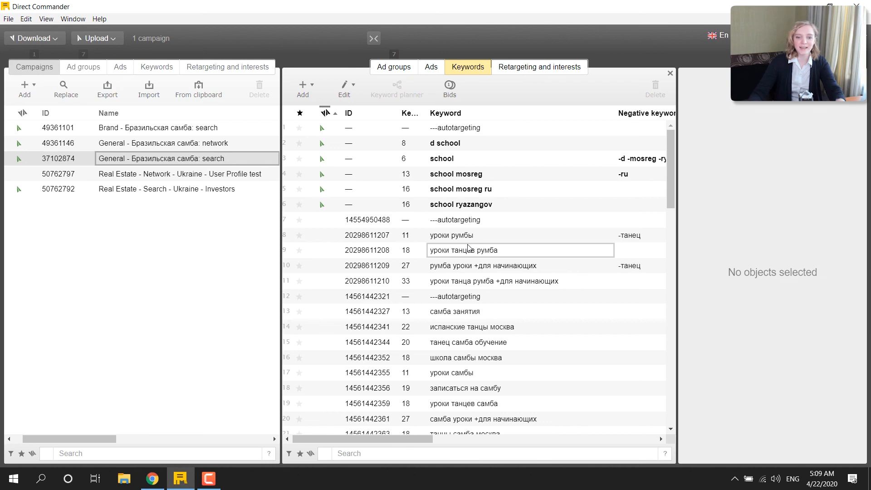
Step: Set the status of keywords уроки танцев румба, самба занятия, школа самбы москва and записаться на самбу to Stop and save
{"action": "left_click", "coordinate": [469, 249]}
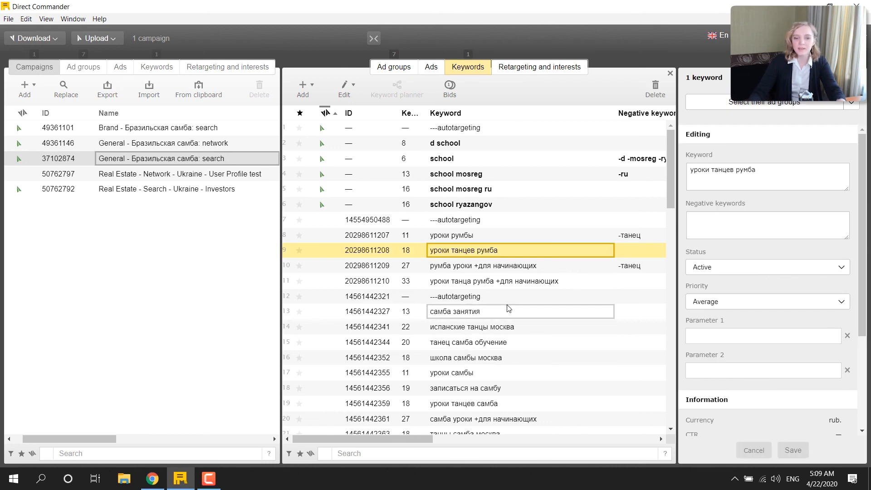
{"action": "left_click", "coordinate": [486, 312], "text": "ctrl"}
{"action": "left_click", "coordinate": [484, 360], "text": "ctrl"}
{"action": "left_click", "coordinate": [495, 390], "text": "ctrl"}
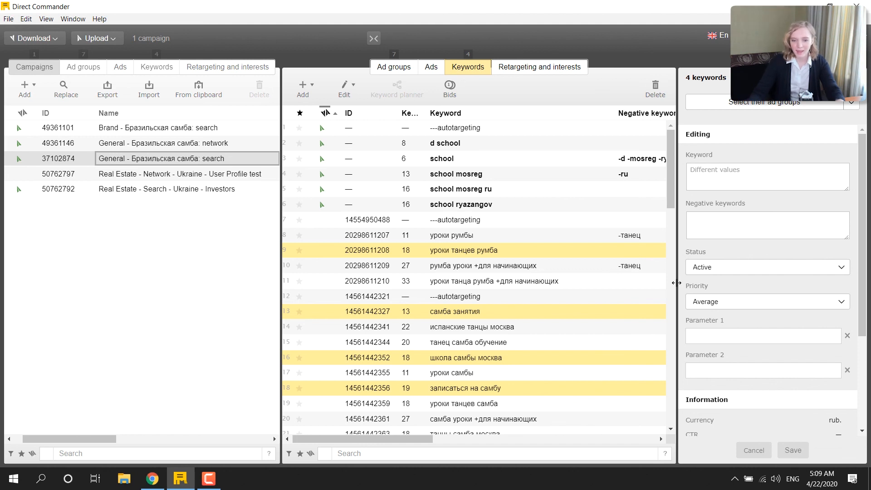
{"action": "left_click_drag", "start_coordinate": [677, 284], "coordinate": [583, 286]}
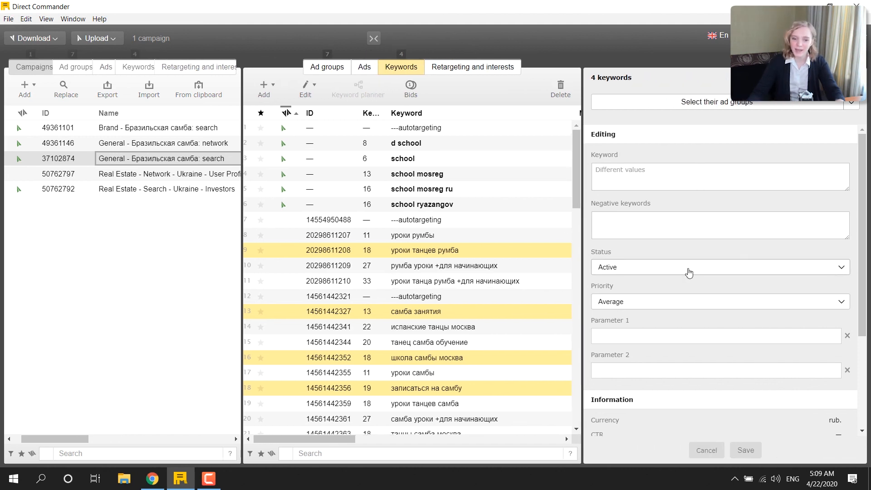
{"action": "left_click", "coordinate": [690, 272]}
{"action": "left_click", "coordinate": [687, 301]}
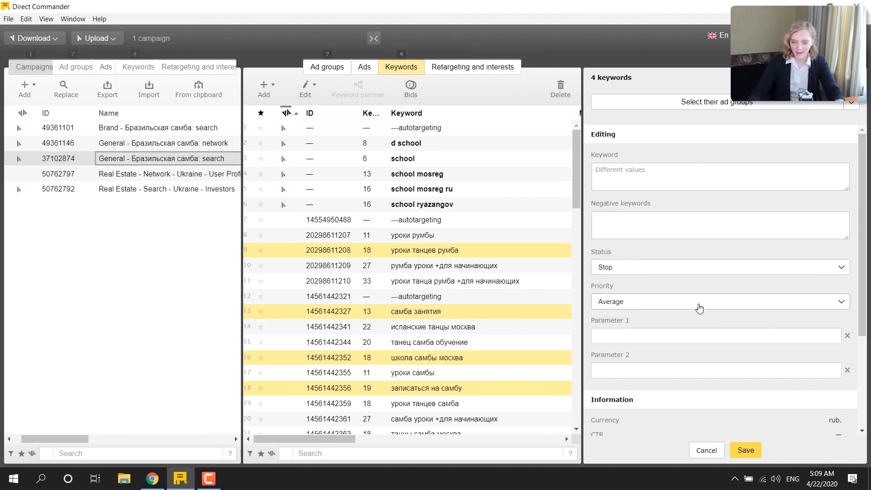
{"action": "left_click", "coordinate": [750, 454]}
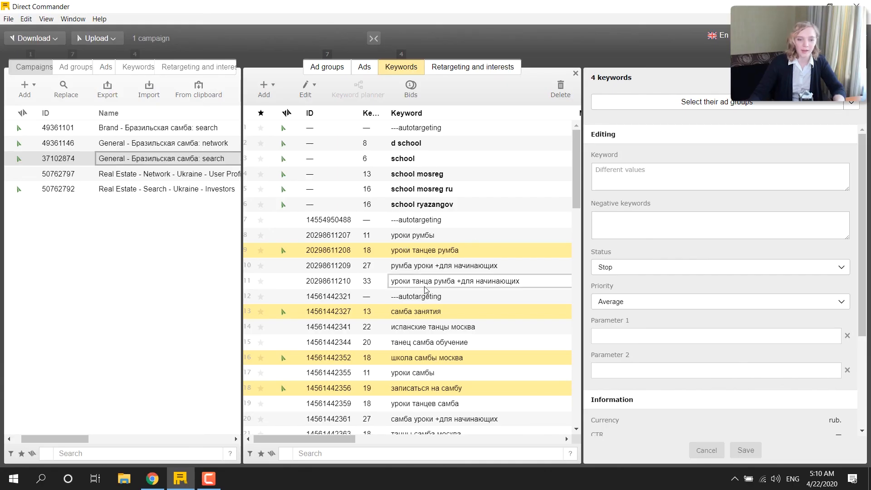
Step: Select all of the campaign's keywords and open the find-and-replace dialog for them
{"action": "left_click", "coordinate": [424, 287]}
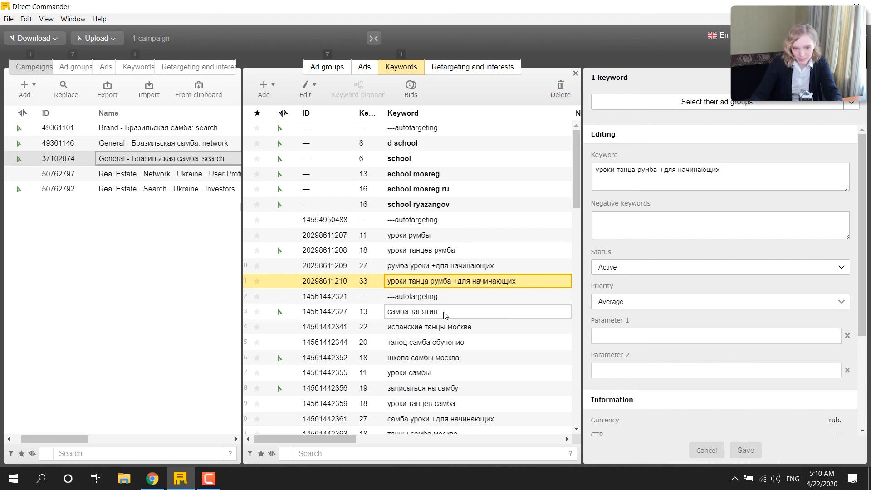
{"action": "left_click", "coordinate": [433, 267]}
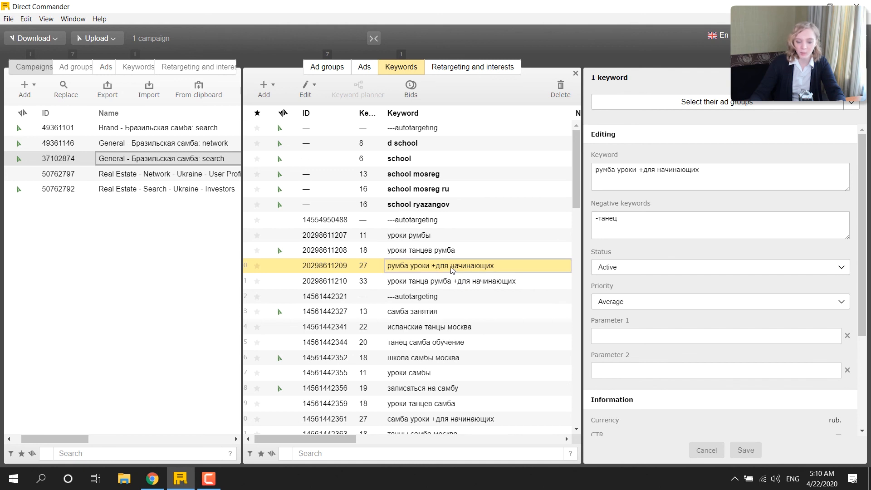
{"action": "key", "text": "ctrl+a"}
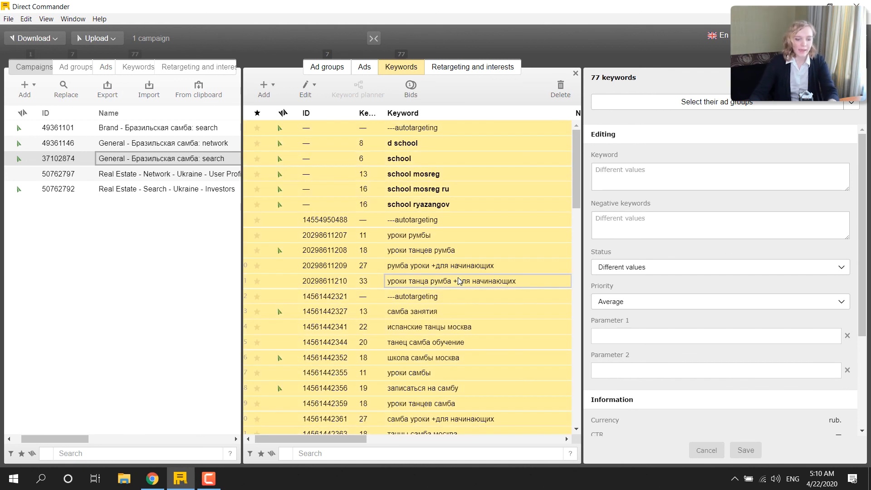
{"action": "key", "text": "ctrl+h"}
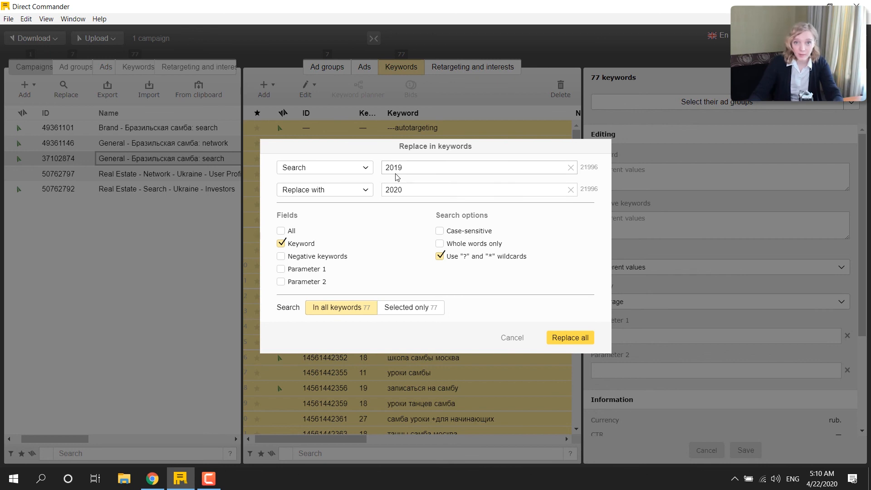
Step: Remove every + from the Keyword field by replacing it with an empty value in all keywords
{"action": "left_click_drag", "start_coordinate": [416, 167], "coordinate": [341, 163]}
{"action": "key", "text": "BackSpace"}
{"action": "type", "text": "+"}
{"action": "left_click", "coordinate": [397, 190]}
{"action": "key", "text": "ctrl+a"}
{"action": "key", "text": "BackSpace"}
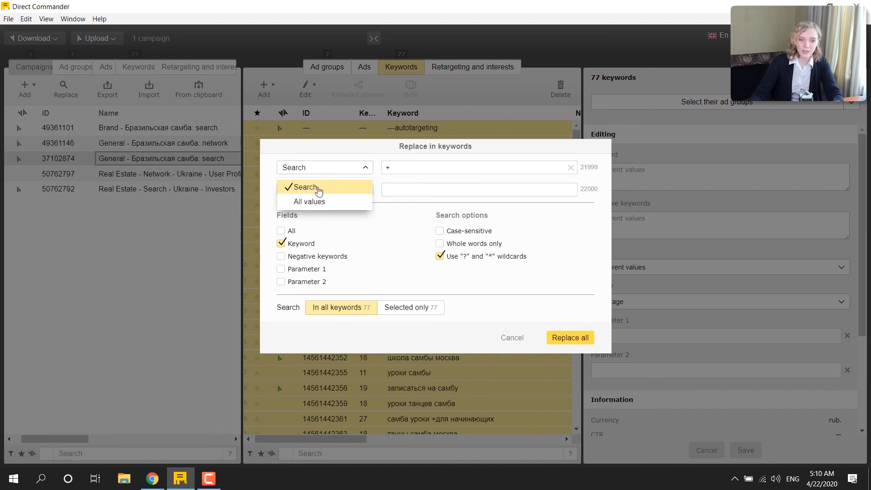
{"action": "left_click", "coordinate": [317, 188]}
{"action": "left_click", "coordinate": [414, 171]}
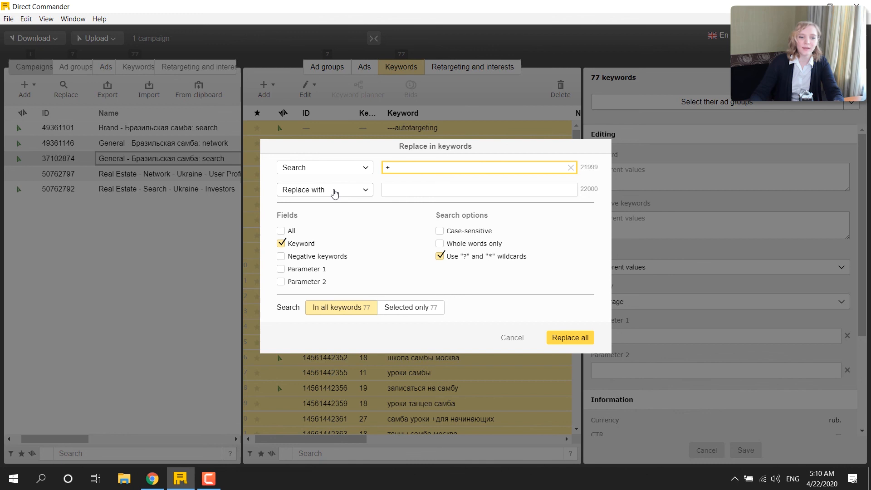
{"action": "left_click", "coordinate": [403, 190]}
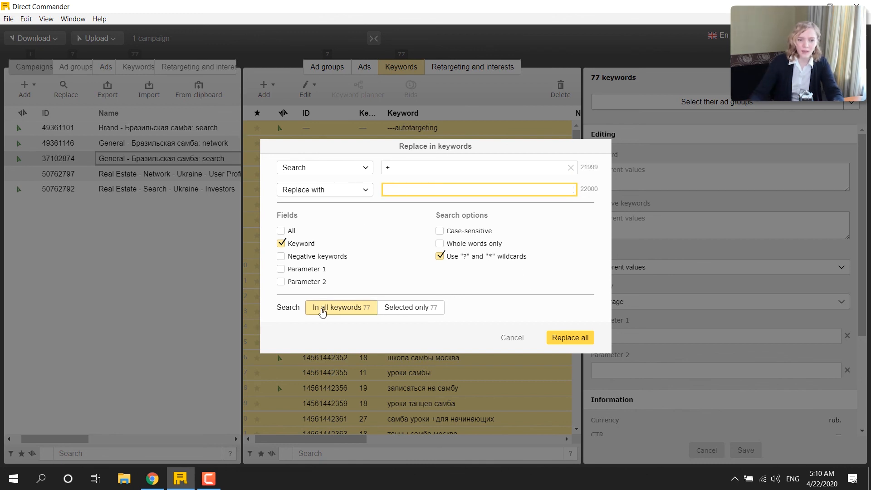
{"action": "left_click", "coordinate": [570, 338]}
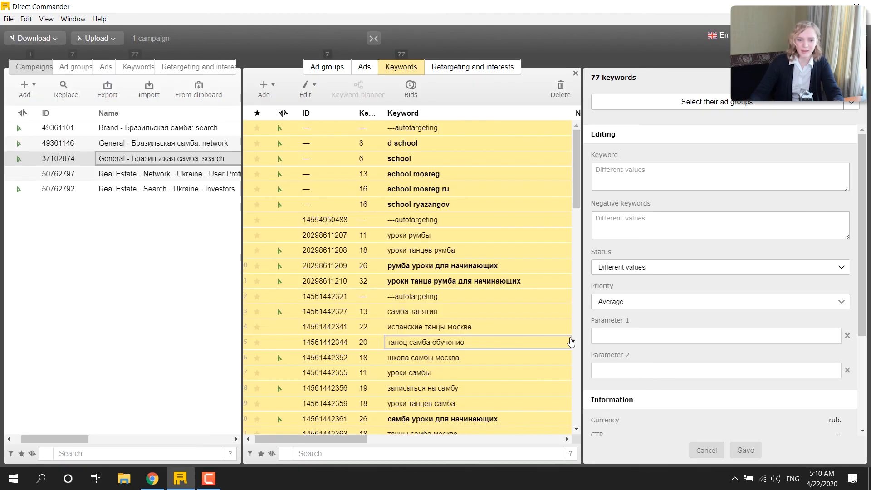